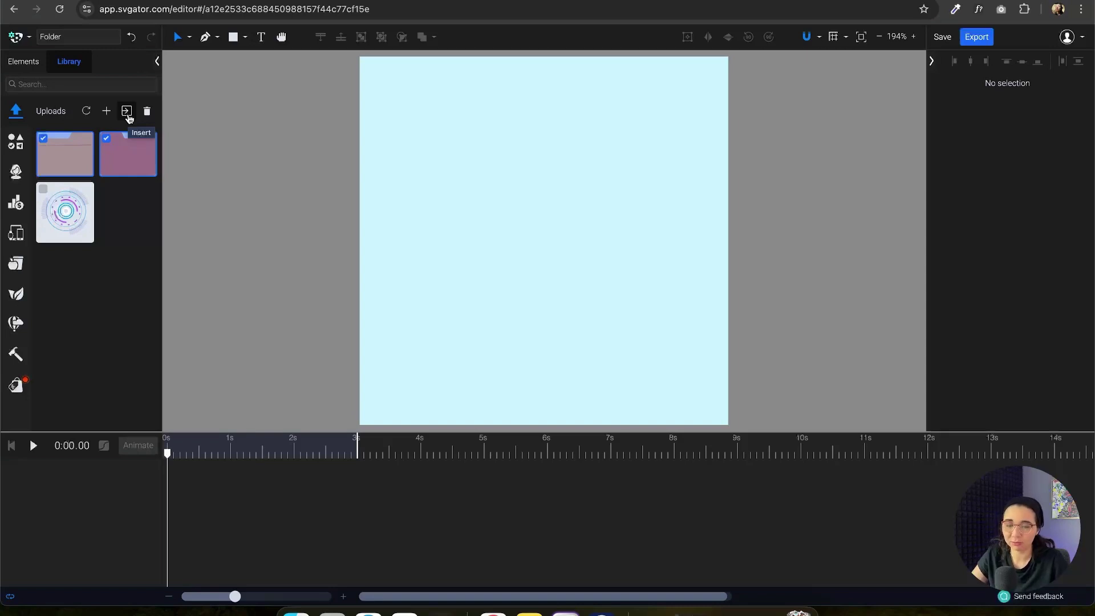
# - Insert the two selected folder graphics from the uploads and scale them down together until both fit inside the canvas
pyautogui.click(126, 111)
pyautogui.scroll(-5, 474, 162)
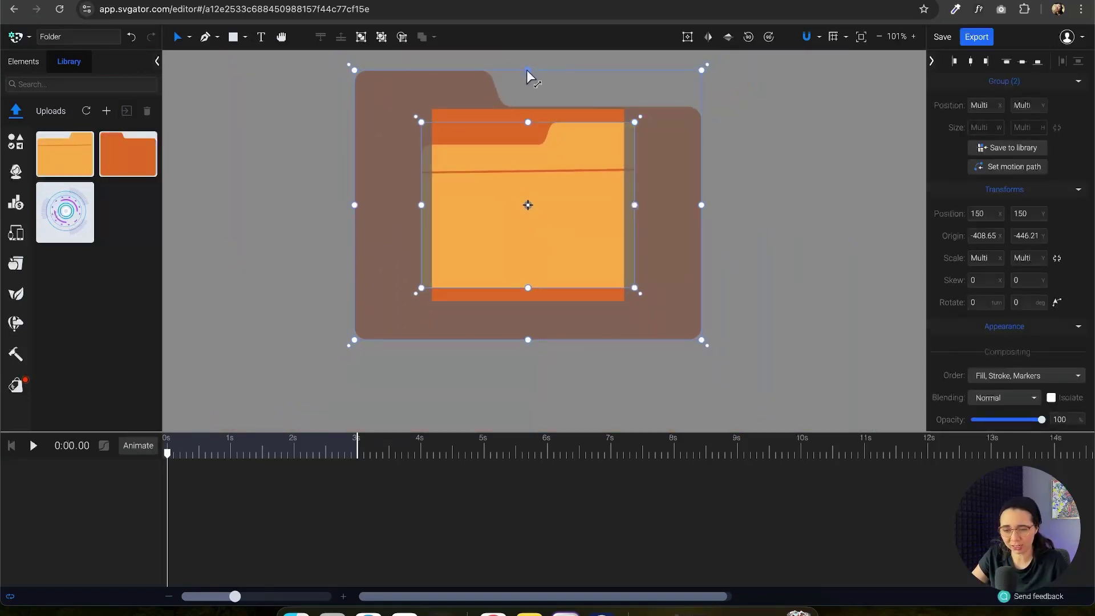
pyautogui.moveTo(528, 70); pyautogui.dragTo(531, 155)
pyautogui.scroll(5, 522, 196)
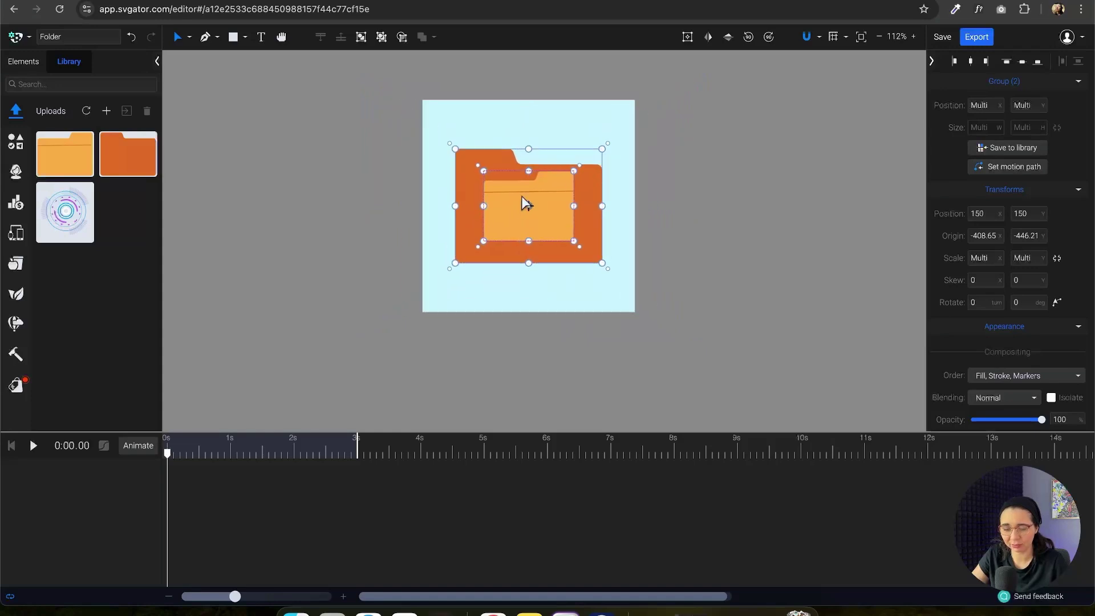
# - Move the yellow front folder over the orange back folder and enlarge it to about 200 × 156 px
pyautogui.scroll(1, 553, 200)
pyautogui.click(566, 205)
pyautogui.moveTo(575, 205); pyautogui.dragTo(636, 208)
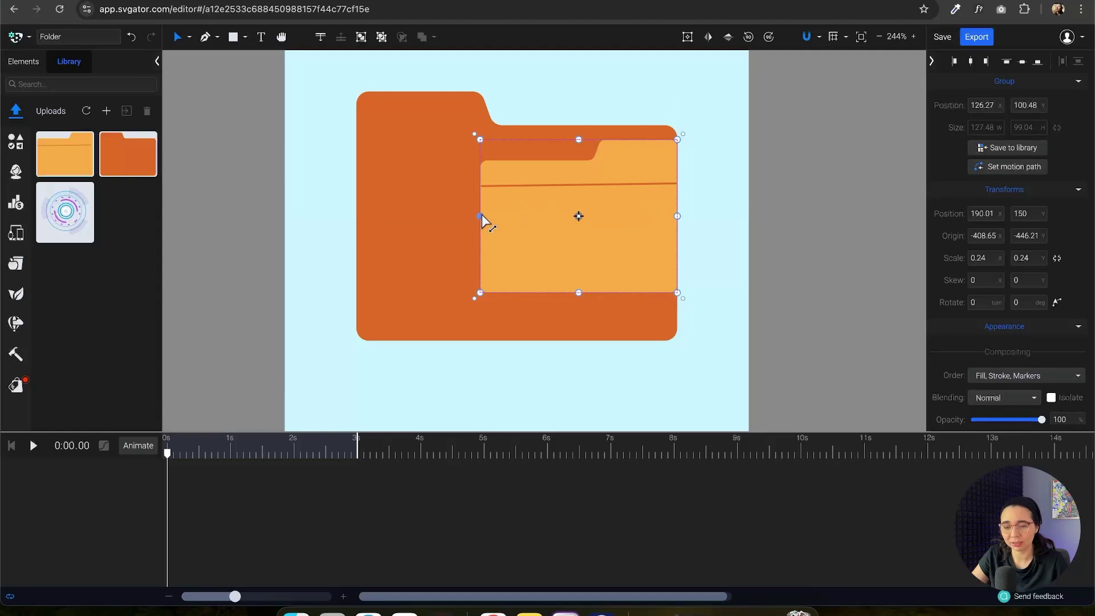
pyautogui.moveTo(481, 216); pyautogui.dragTo(391, 216)
pyautogui.moveTo(530, 234); pyautogui.dragTo(495, 229)
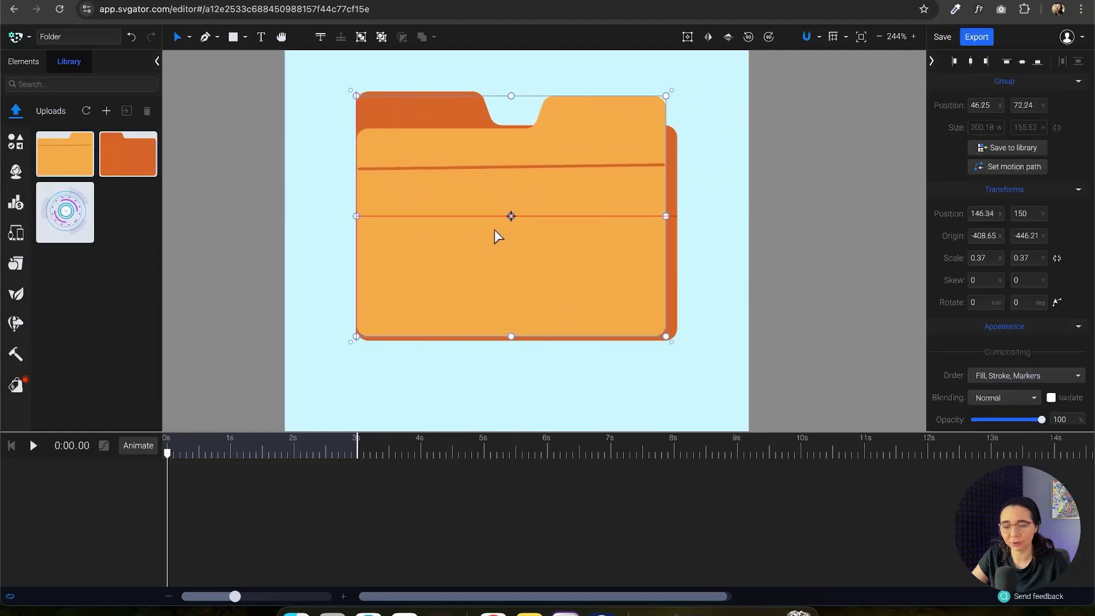
# - Enlarge the front folder proportionally to about 207 × 161 px and centre it on the canvas at X 150, Y 150
pyautogui.moveTo(666, 217); pyautogui.dragTo(671, 218)
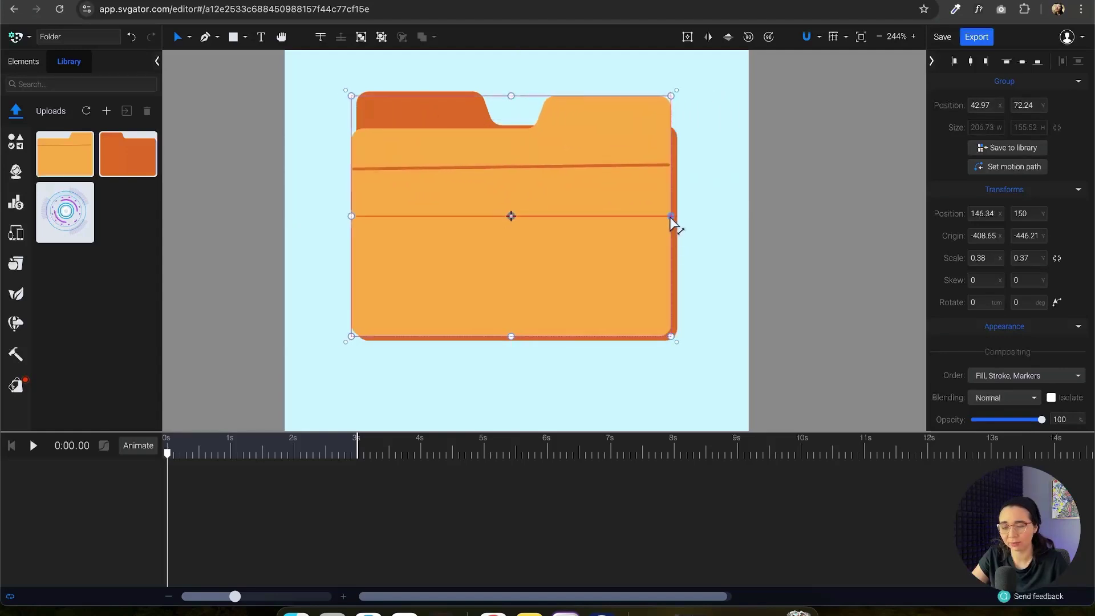
pyautogui.press('super+z')
pyautogui.press('super+z')
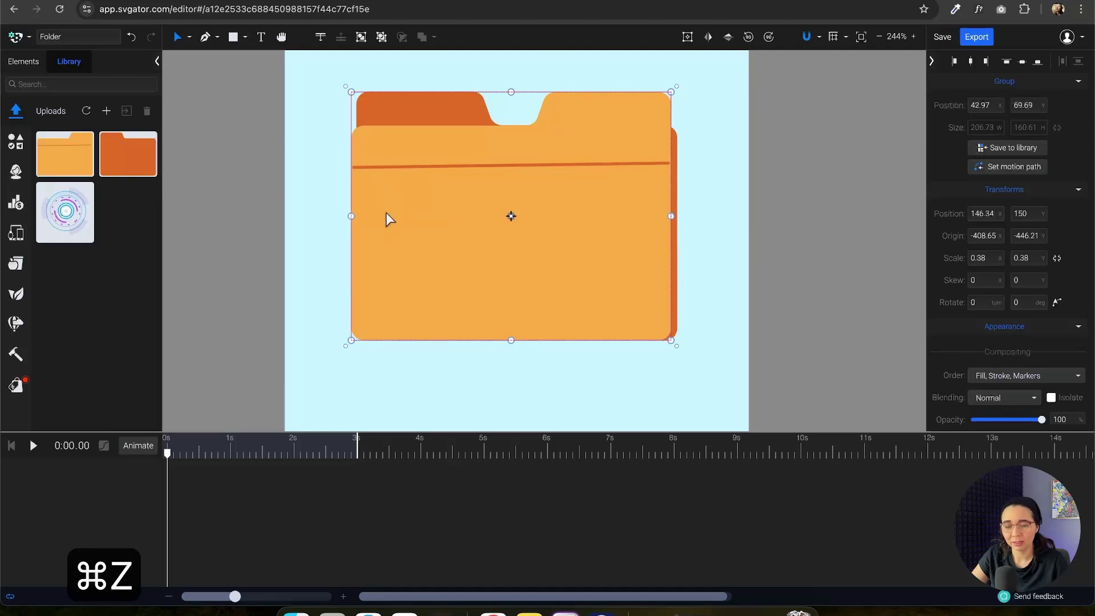
pyautogui.press('super+z')
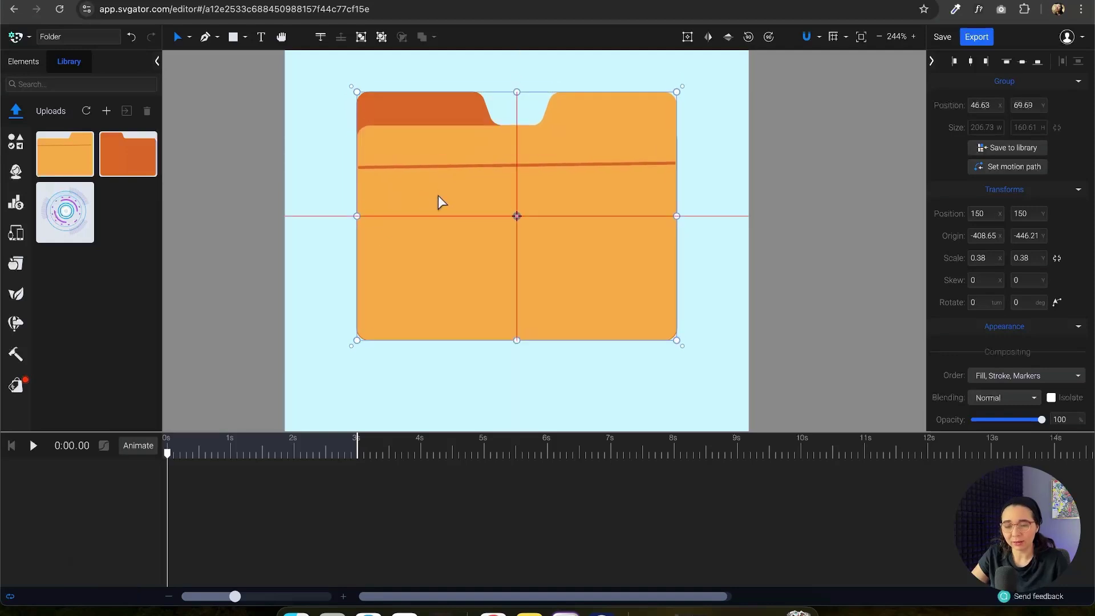
pyautogui.click(784, 200)
# - Fine-tune the front folder's scale to about 207.5 × 161.2 px so its side edge aligns exactly with the back folder
pyautogui.click(655, 205)
pyautogui.scroll(5, 682, 217)
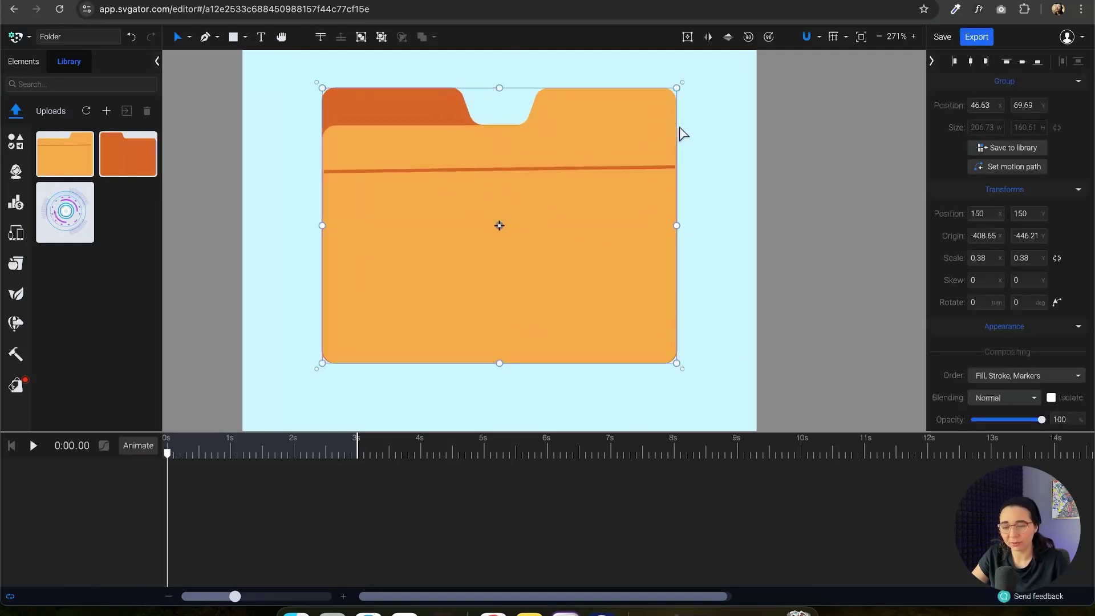
pyautogui.scroll(10, 687, 270)
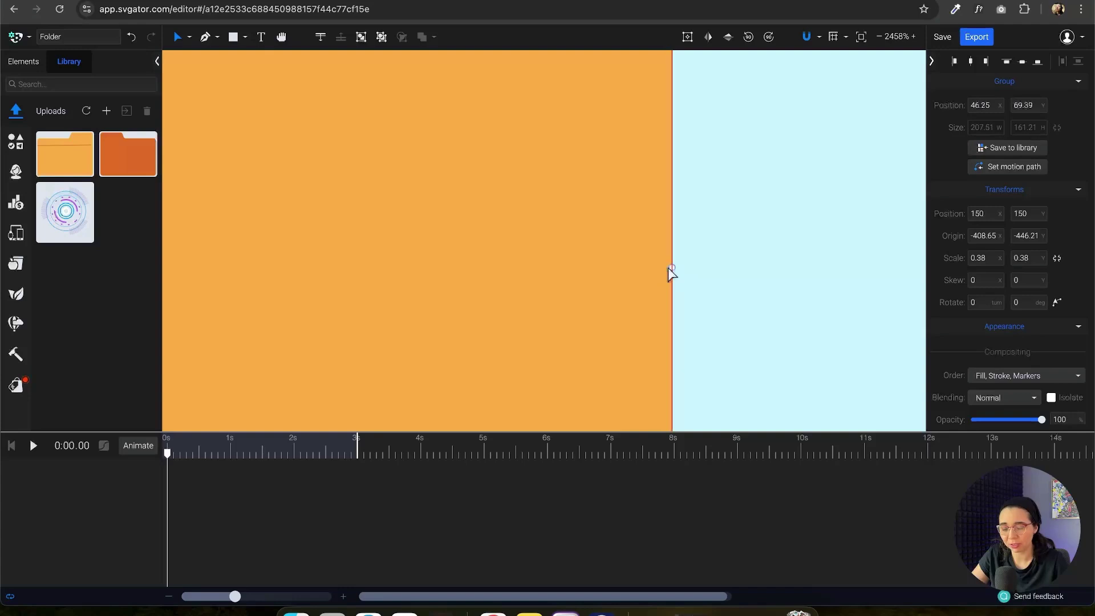
pyautogui.scroll(-10, 672, 273)
pyautogui.click(754, 185)
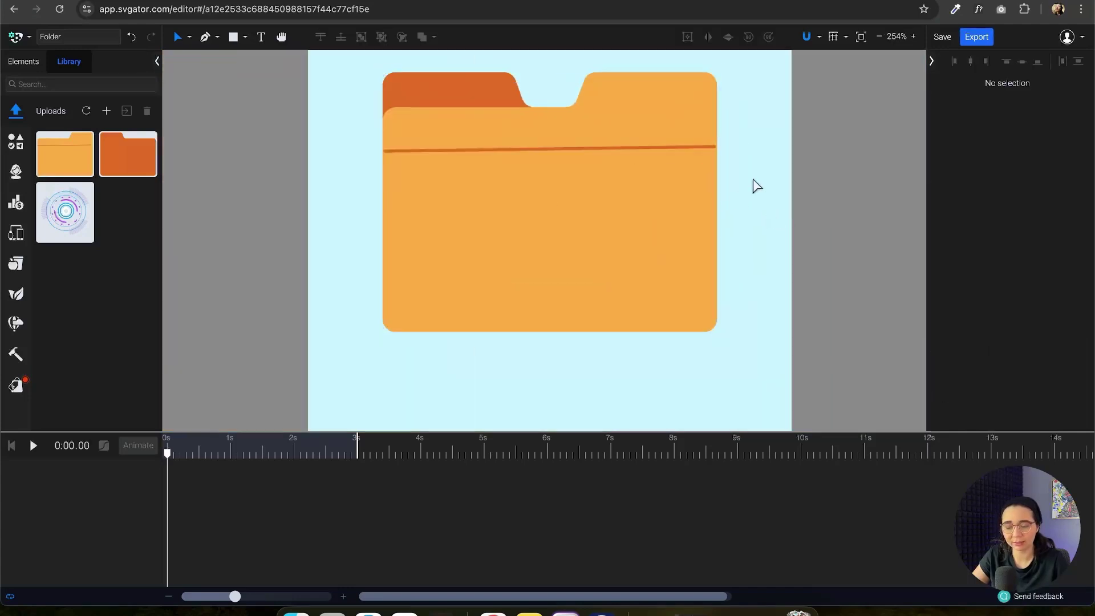
# - Lower the right end node of the front folder's slanted line to about Y 117.6, making the line almost horizontal
pyautogui.scroll(2, 755, 186)
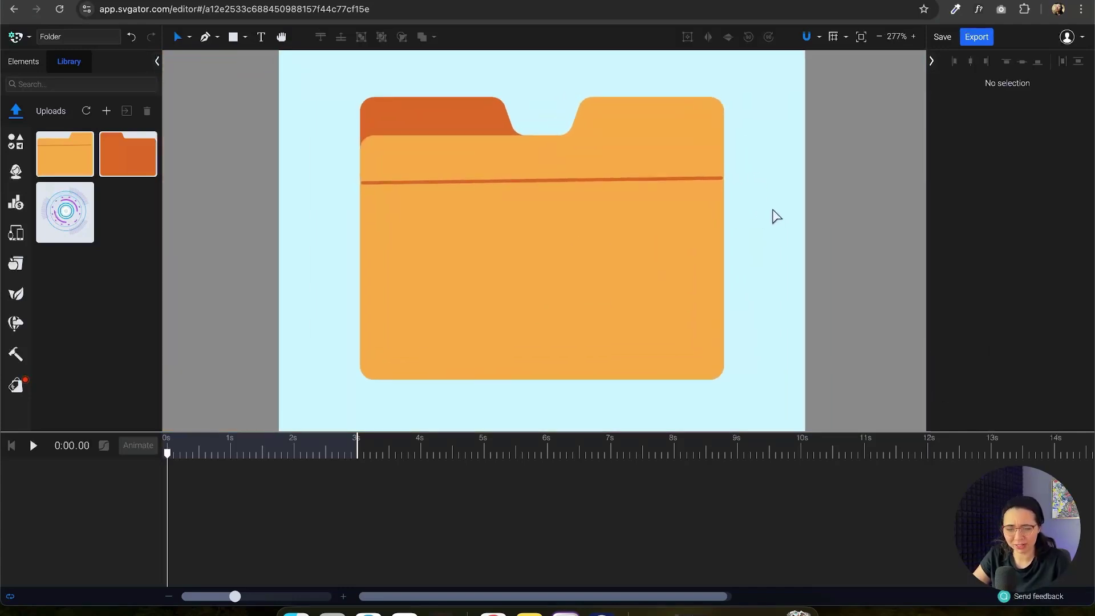
pyautogui.doubleClick(660, 180)
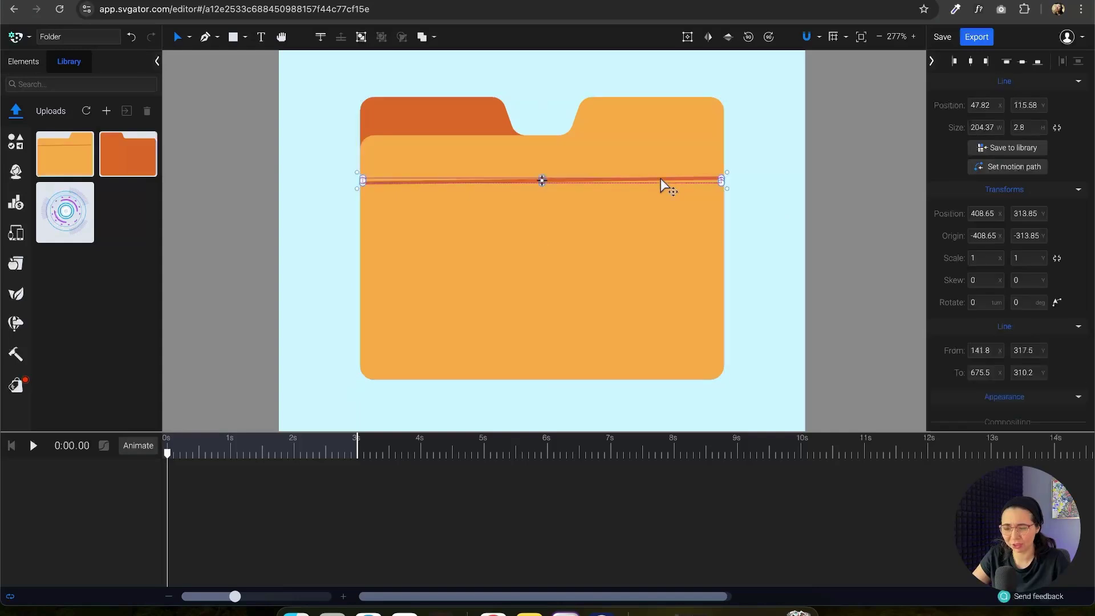
pyautogui.scroll(10, 728, 184)
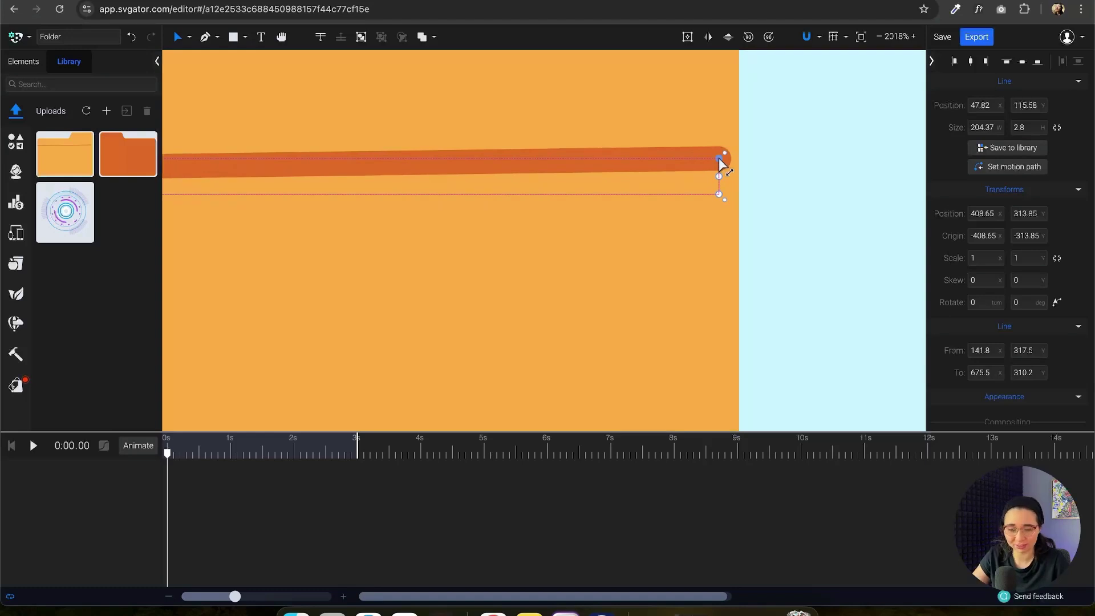
pyautogui.doubleClick(720, 164)
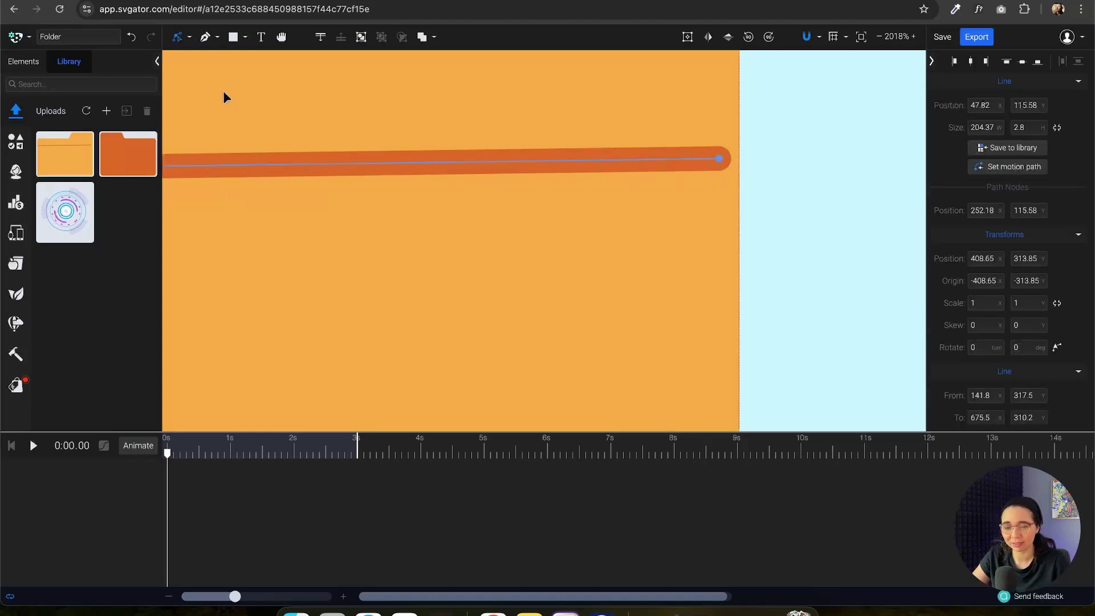
pyautogui.click(189, 36)
pyautogui.click(194, 84)
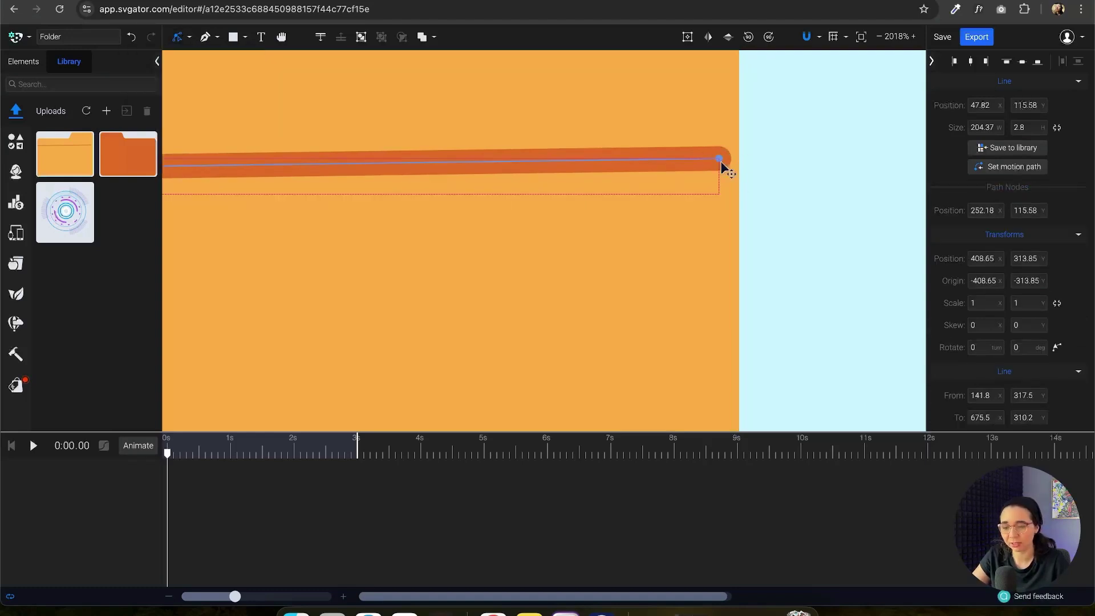
pyautogui.moveTo(720, 160); pyautogui.dragTo(720, 189)
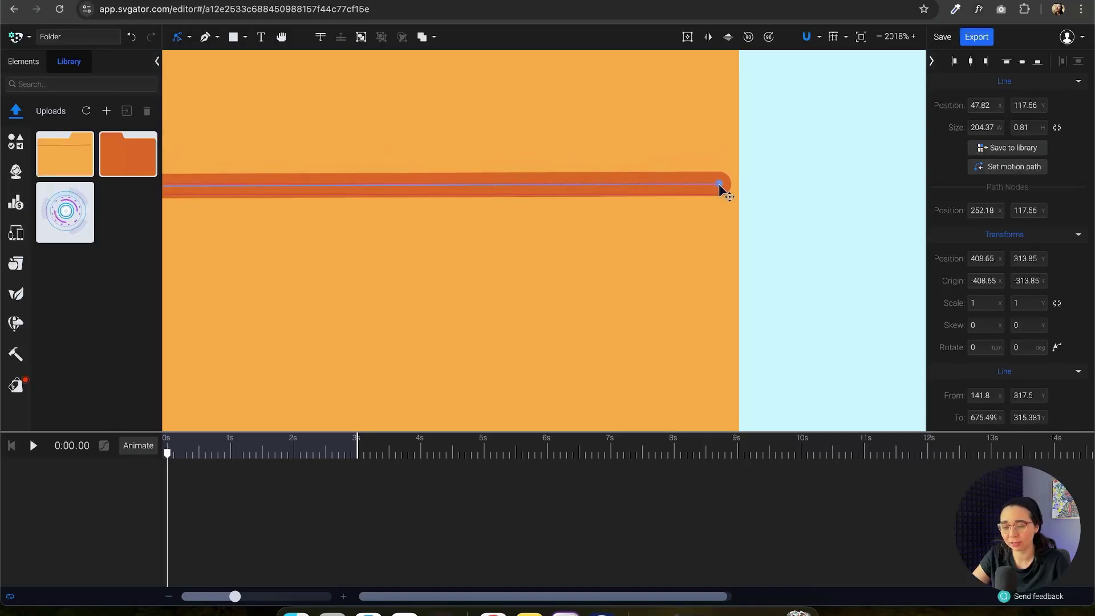
pyautogui.scroll(-10, 724, 189)
pyautogui.click(830, 215)
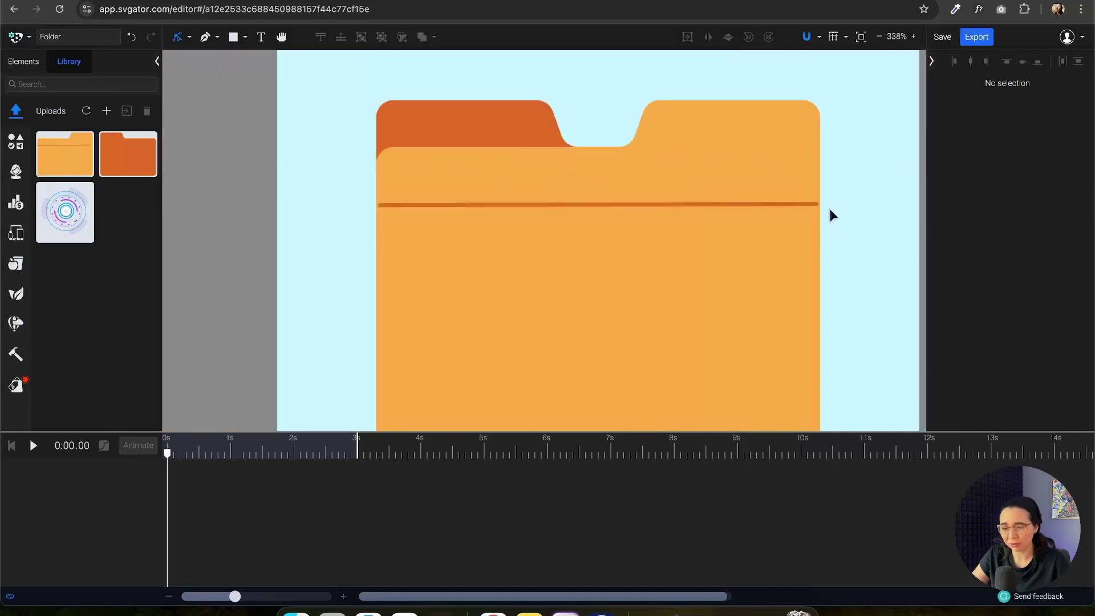
pyautogui.scroll(-3, 835, 210)
pyautogui.press('space')
pyautogui.moveTo(873, 229); pyautogui.dragTo(814, 205)
pyautogui.scroll(-1, 712, 241)
pyautogui.press('space')
pyautogui.scroll(-1, 853, 216)
pyautogui.press('space')
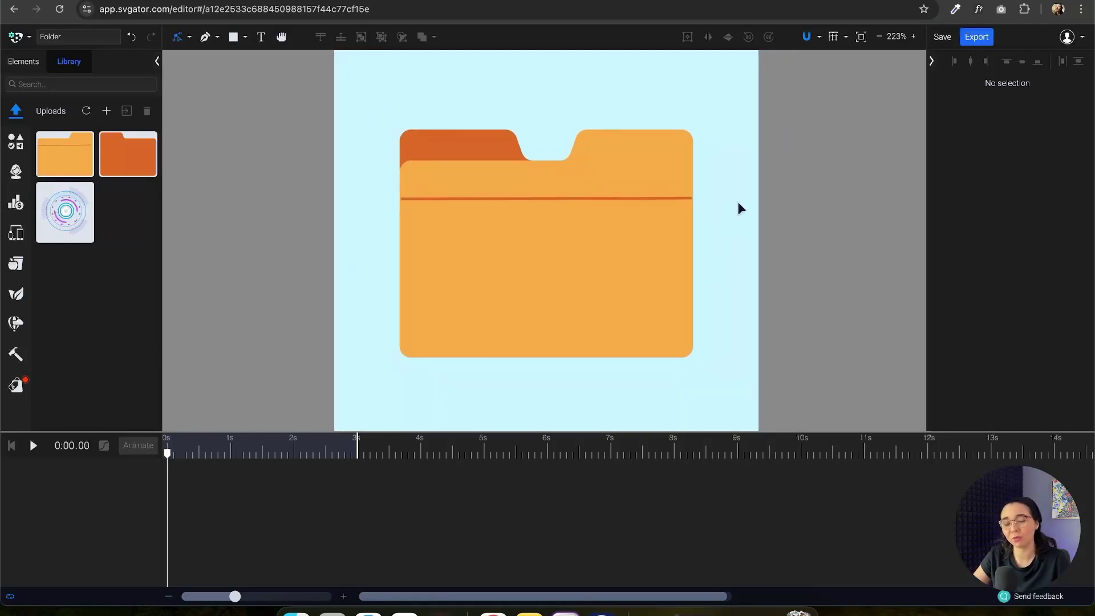
# - Place a rounded corners square from the Symbols library onto the lower-left area of the front folder
pyautogui.click(23, 61)
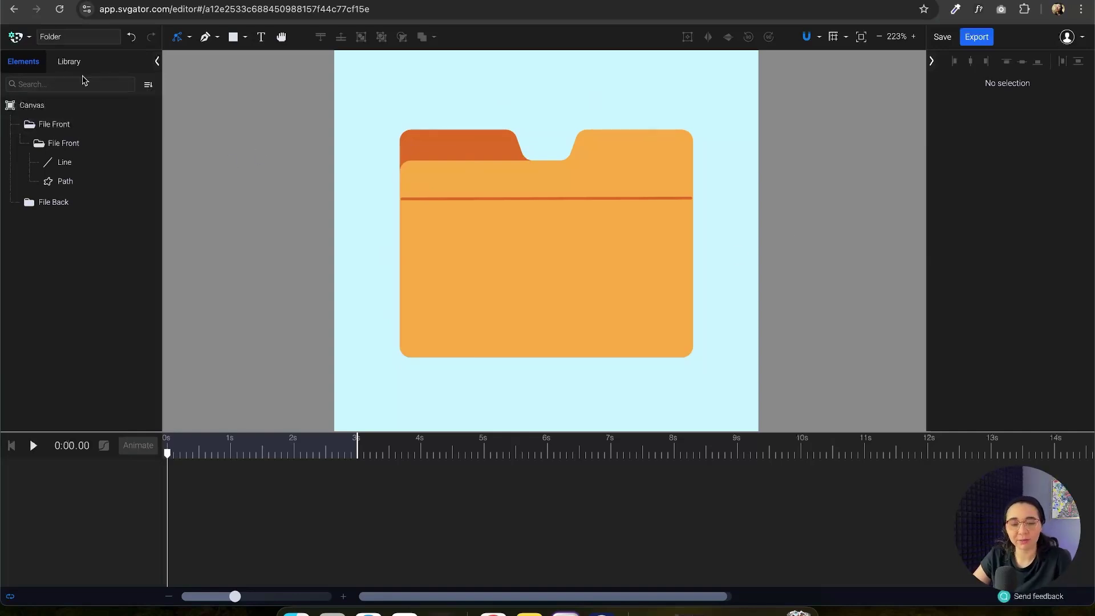
pyautogui.click(68, 63)
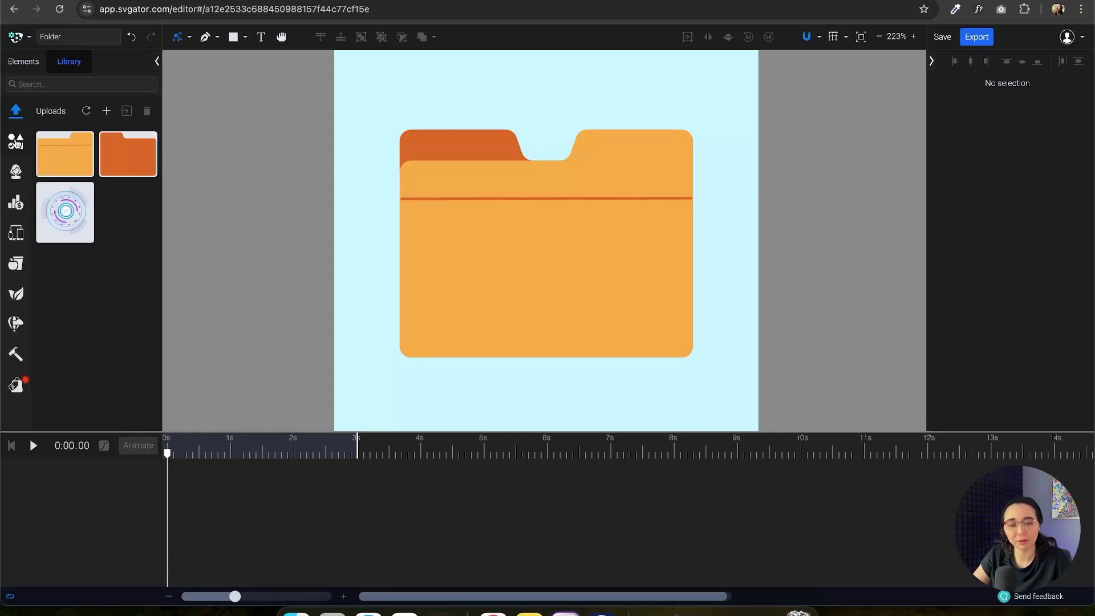
pyautogui.click(15, 141)
pyautogui.scroll(-1, 122, 233)
pyautogui.scroll(-15, 124, 230)
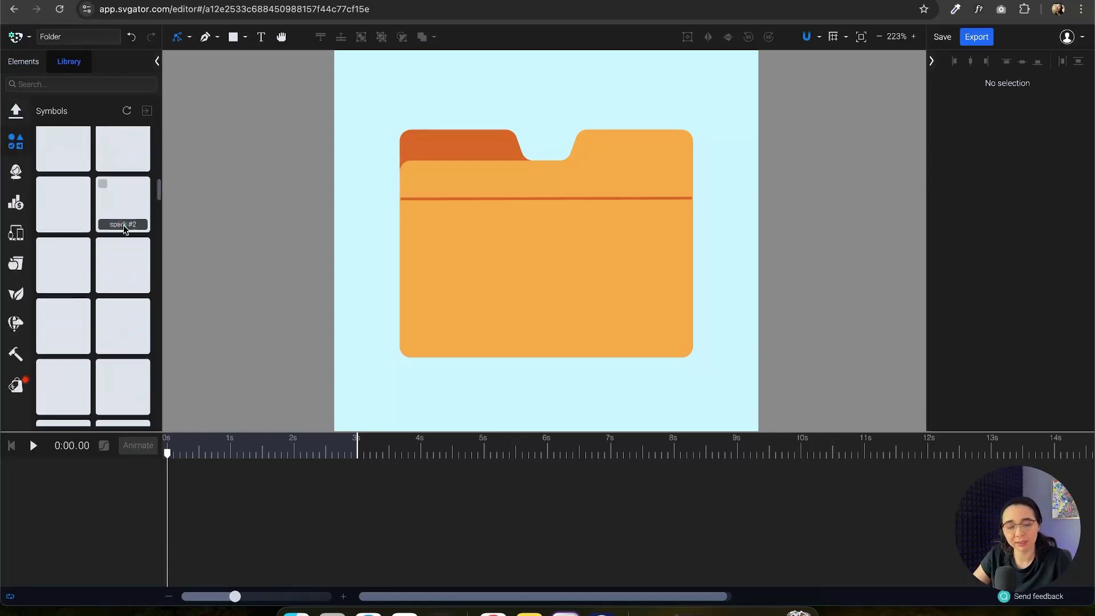
pyautogui.scroll(15, 125, 228)
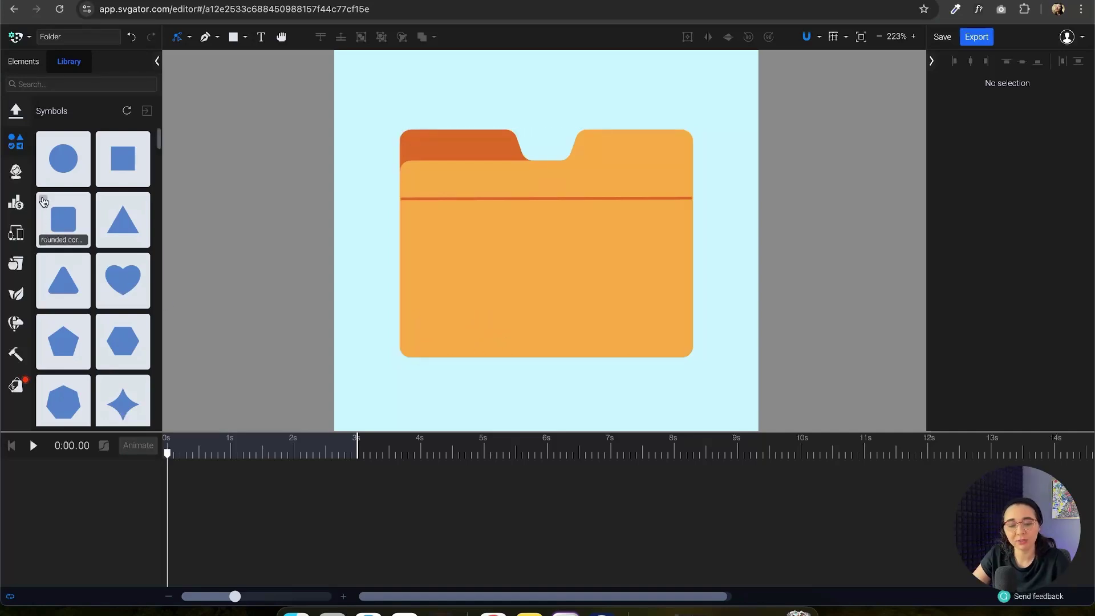
pyautogui.moveTo(44, 202); pyautogui.dragTo(470, 305)
# - Set the rounded square's corner radius to 6 px
pyautogui.scroll(6, 471, 305)
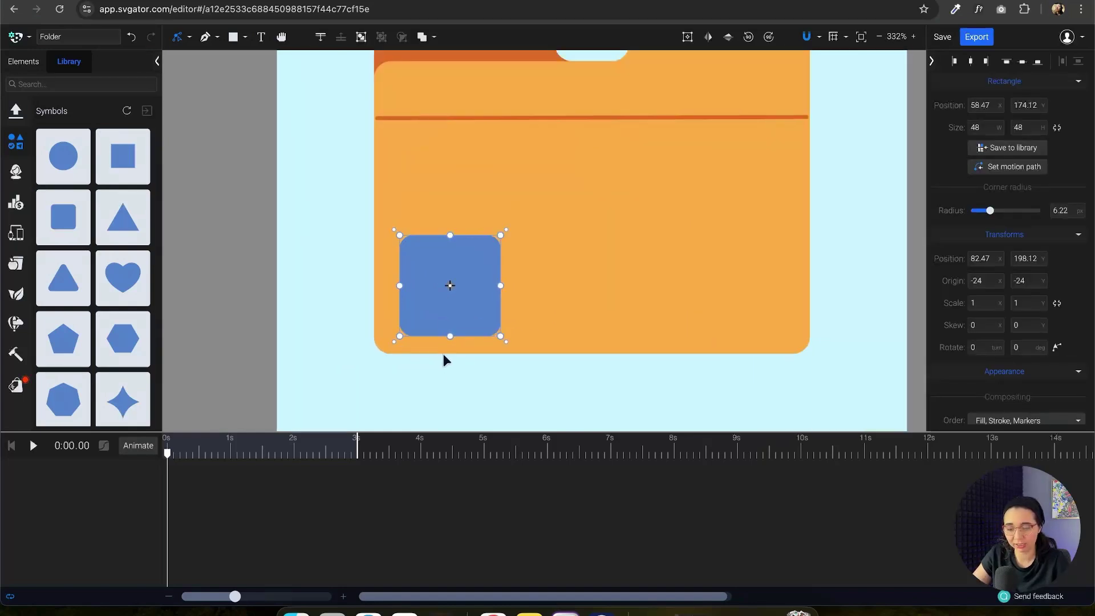
pyautogui.scroll(1, 467, 290)
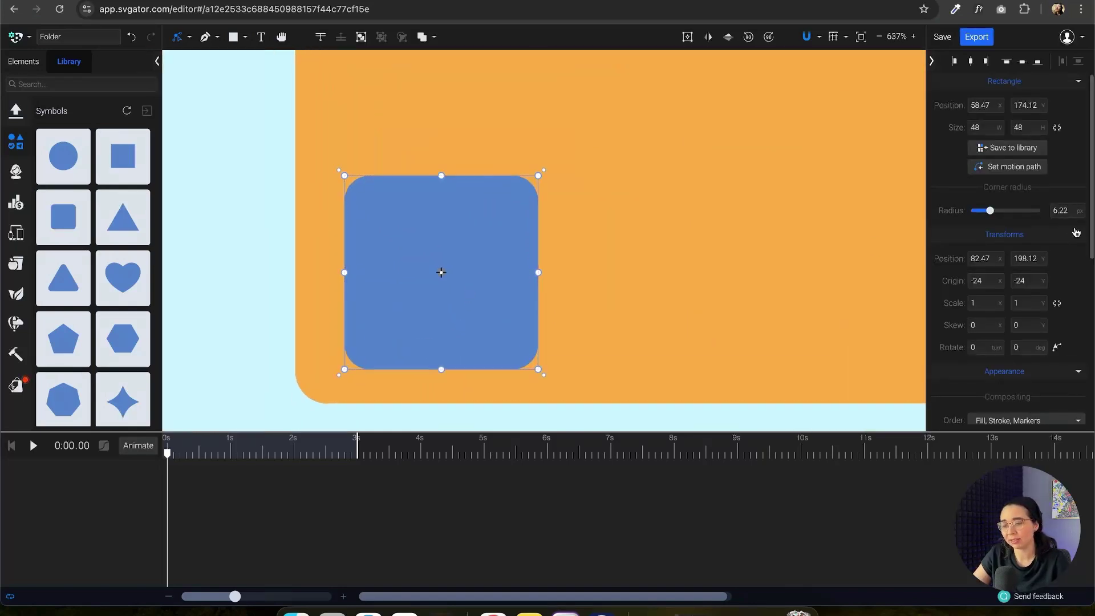
pyautogui.doubleClick(1067, 209)
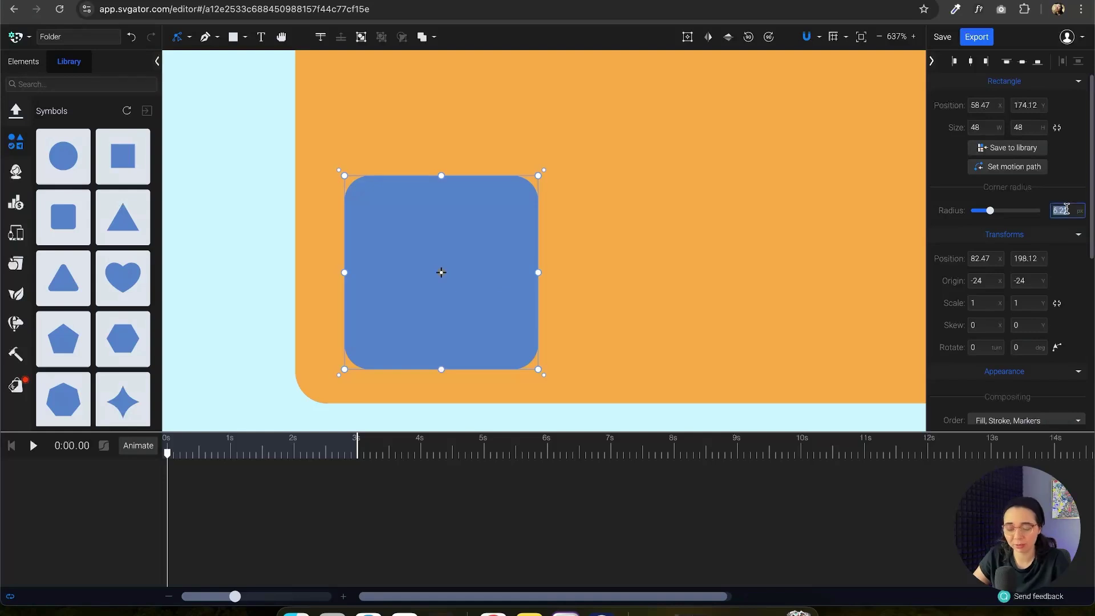
pyautogui.write('6')
pyautogui.press('Return')
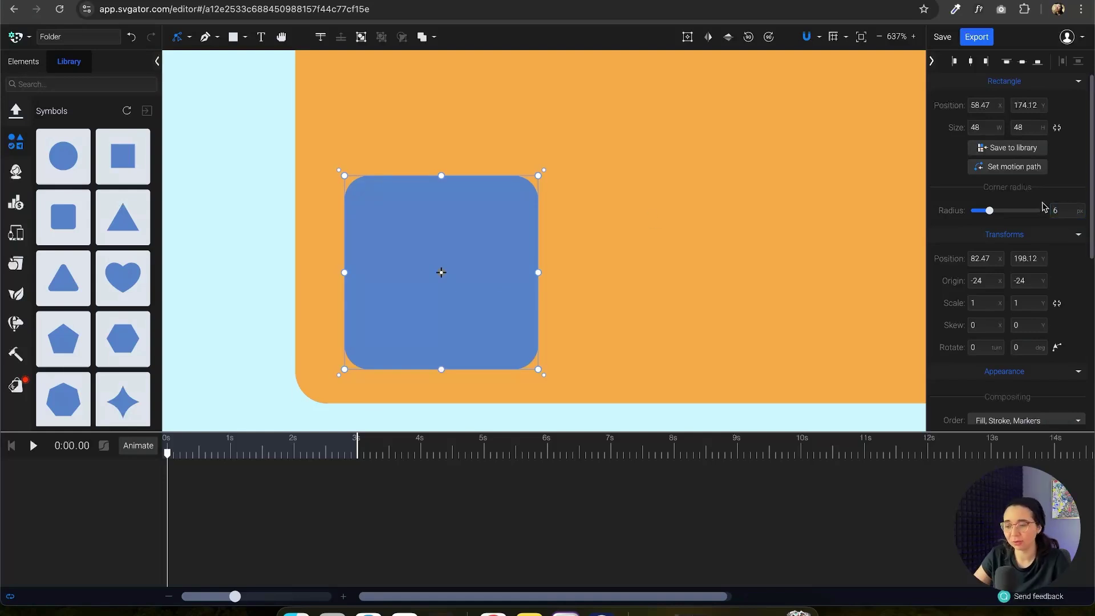
# - Reposition the rounded square near the folder's lower-left corner, at about X 54.9, Y 175.5
pyautogui.click(237, 229)
pyautogui.moveTo(459, 271); pyautogui.dragTo(464, 270)
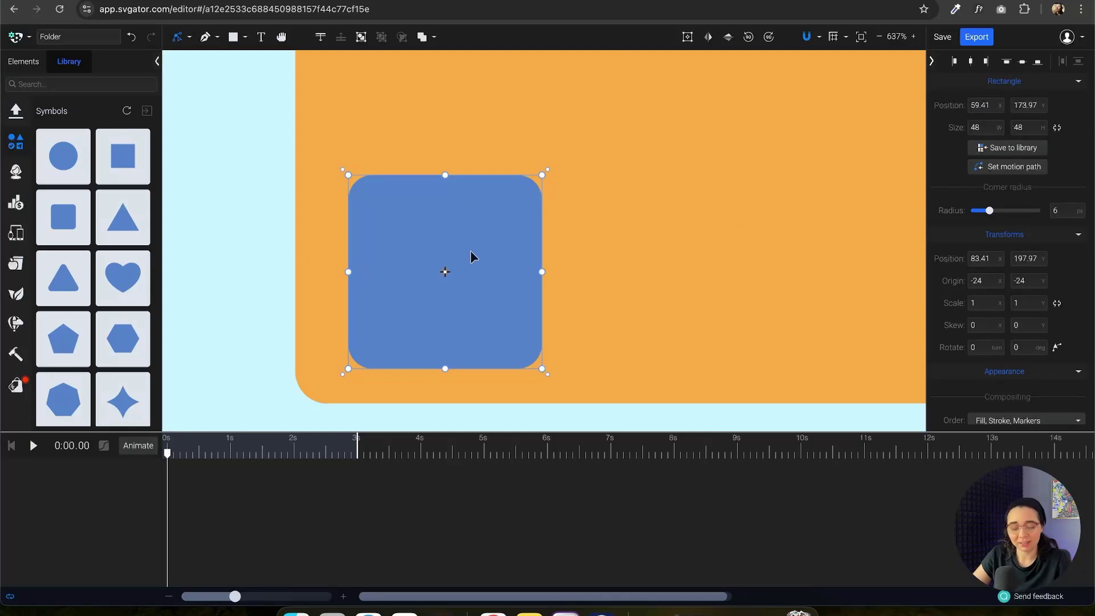
pyautogui.press('super+z')
pyautogui.press('super+z')
pyautogui.press('super+z')
pyautogui.press('super+z')
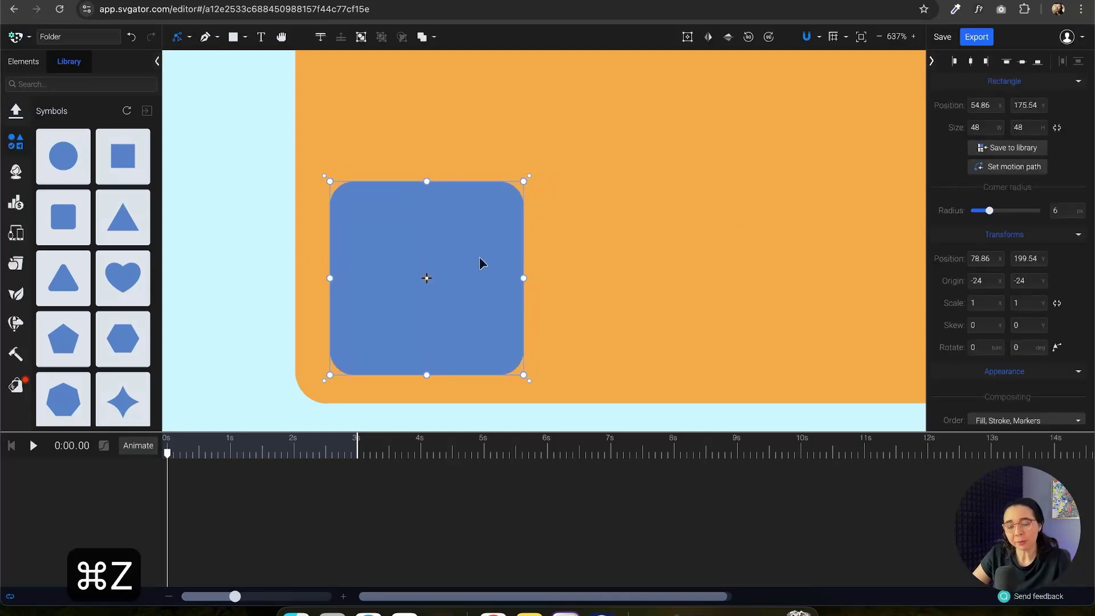
# - Try flattening the rounded square to about 23 px high, and undo the resize
pyautogui.moveTo(428, 182); pyautogui.dragTo(431, 236)
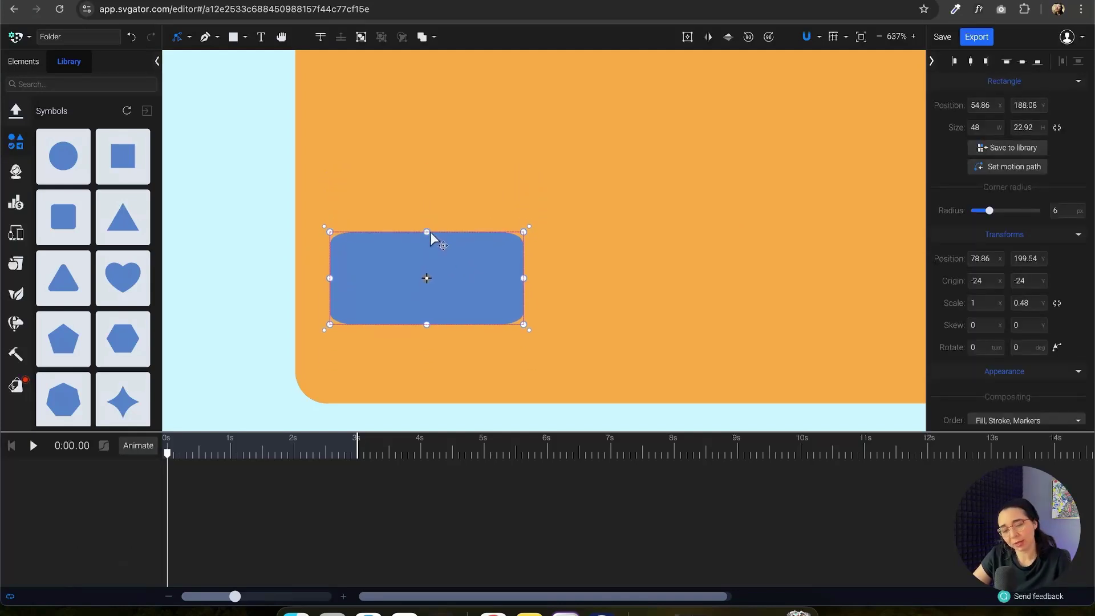
pyautogui.click(273, 232)
pyautogui.click(434, 279)
pyautogui.click(285, 268)
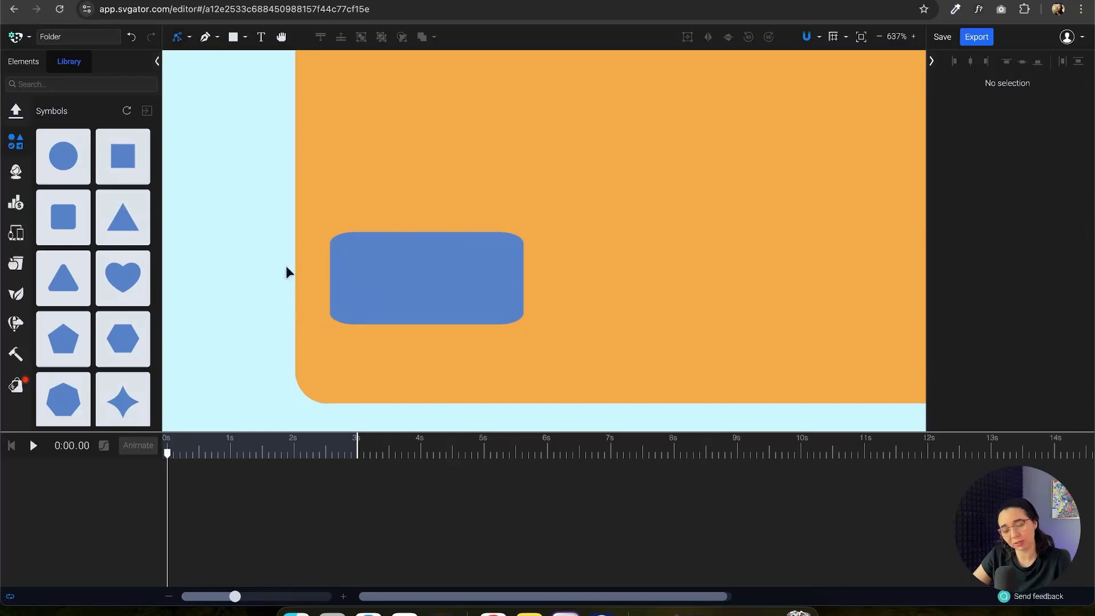
pyautogui.press('super+z')
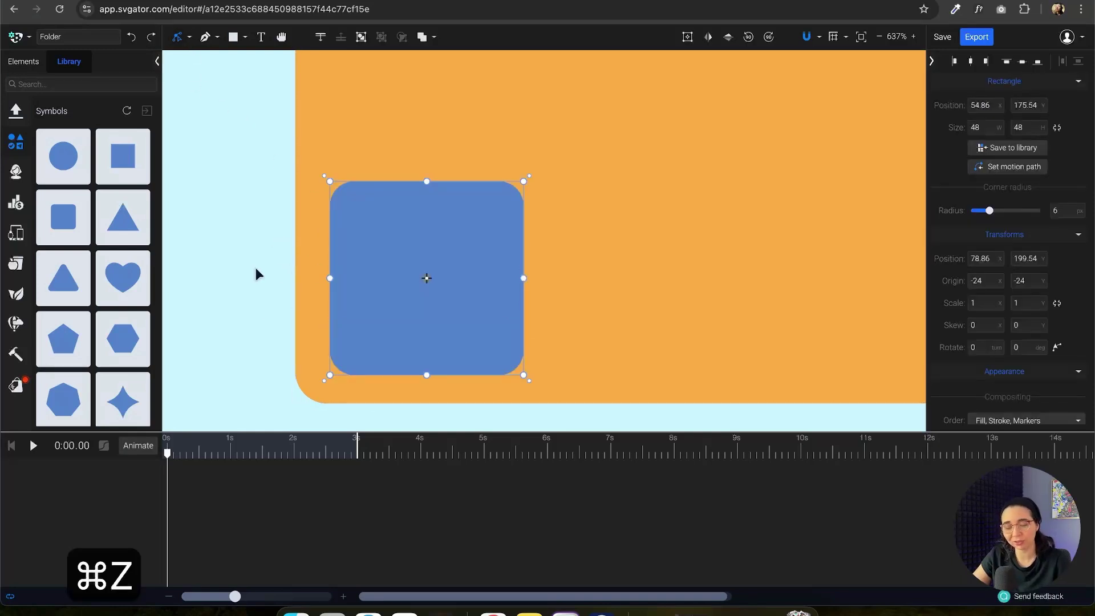
# - Convert the rounded corners square to a path
pyautogui.click(23, 61)
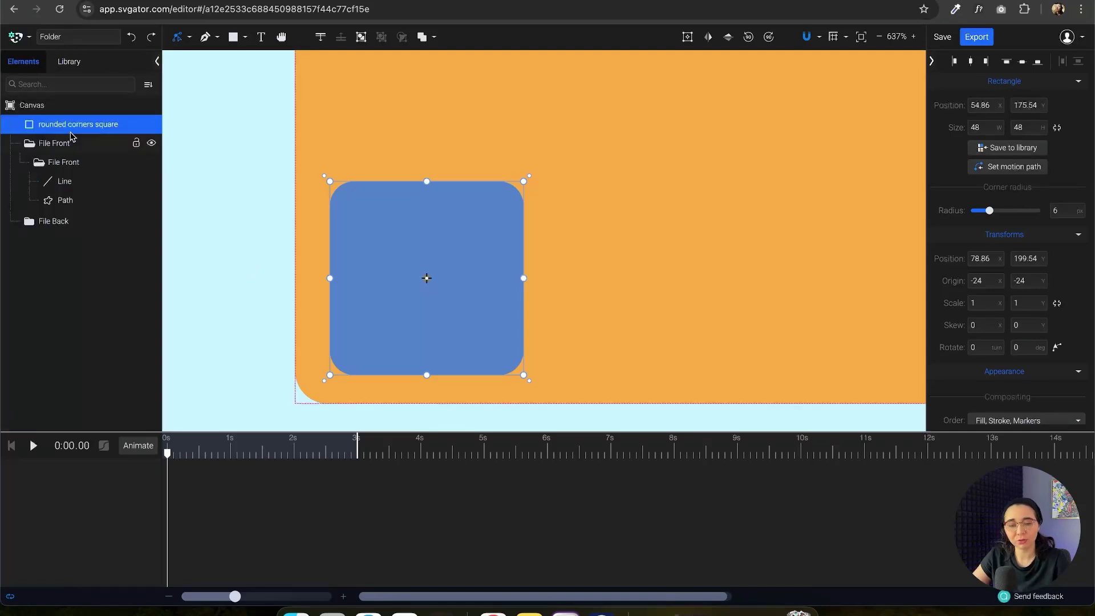
pyautogui.rightClick(90, 126)
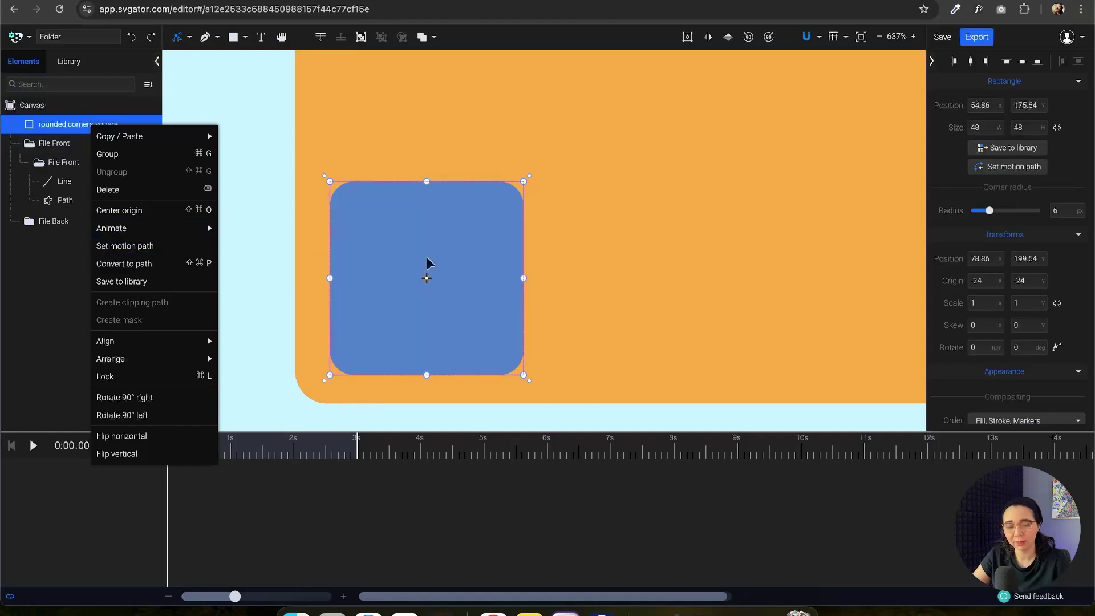
pyautogui.click(437, 235)
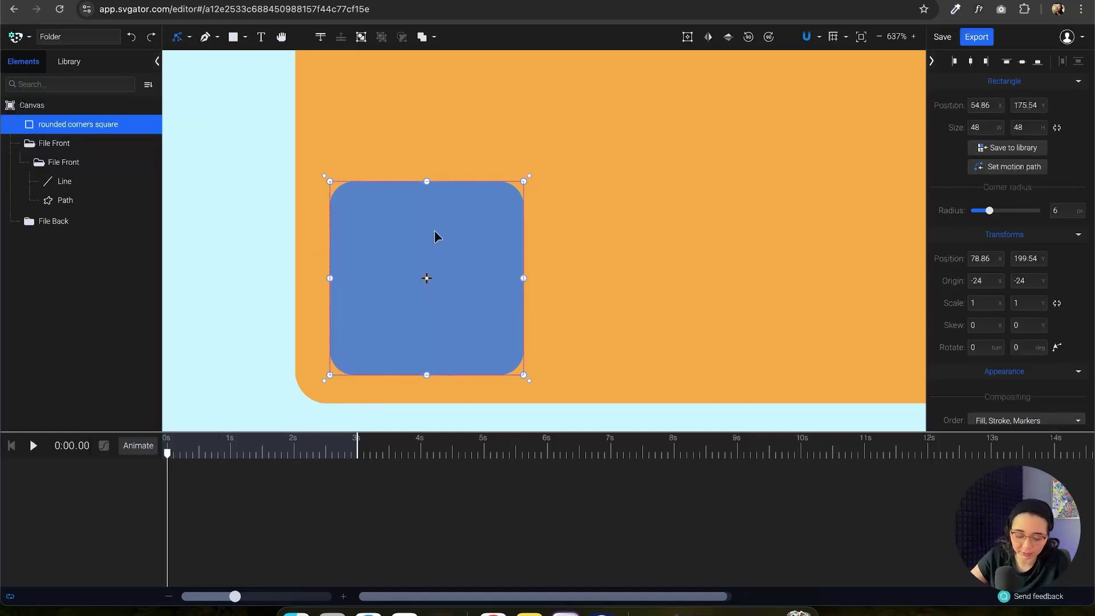
pyautogui.press('shift+super+p')
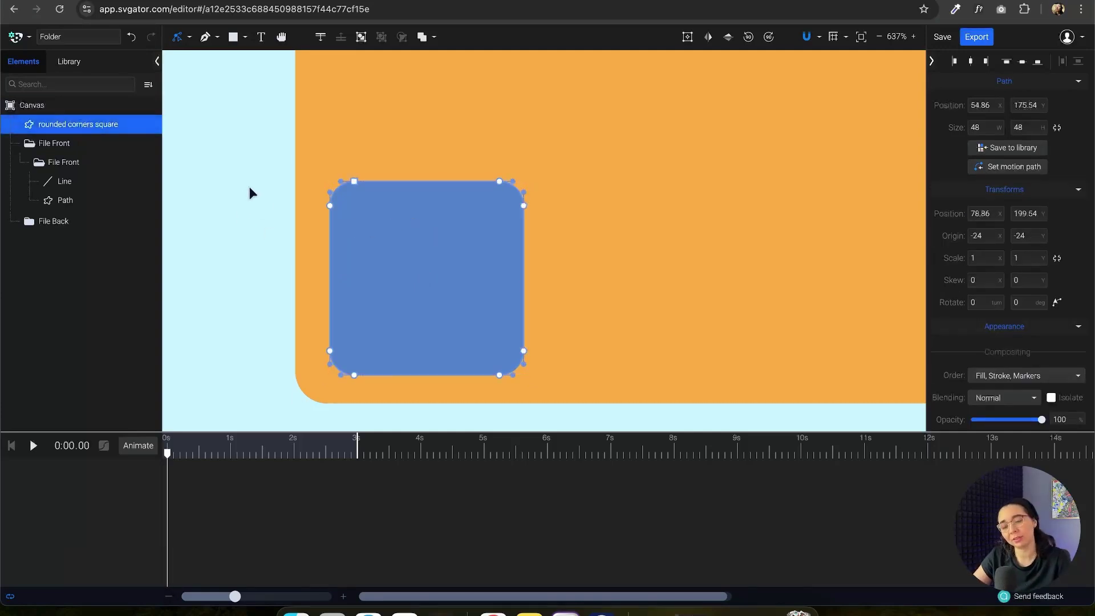
# - Try moving the top nodes of the rounded corners square down, and undo the move
pyautogui.moveTo(238, 142); pyautogui.dragTo(583, 260)
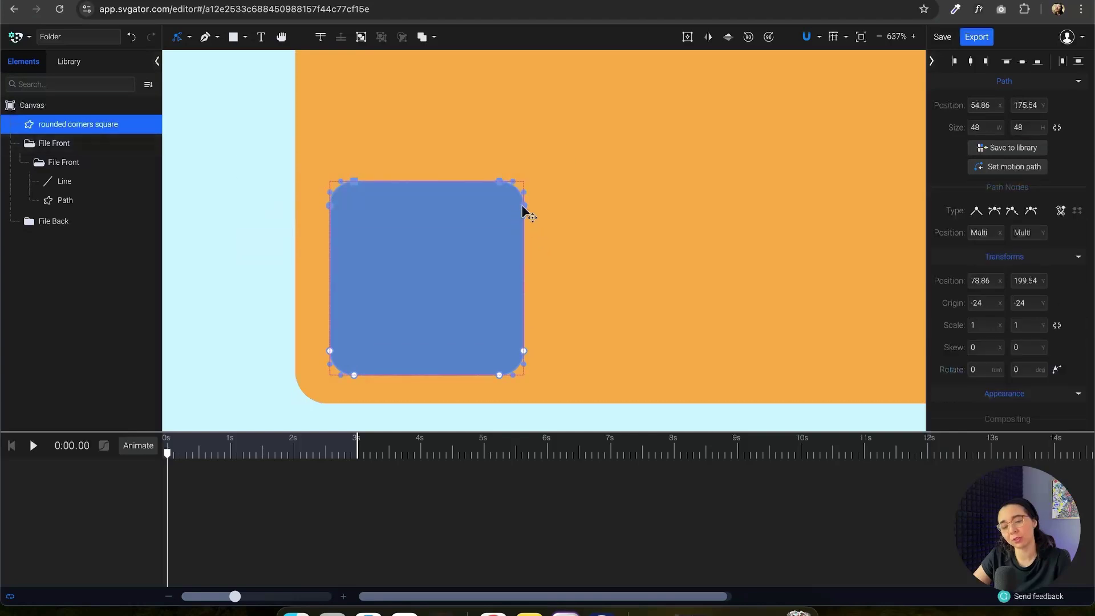
pyautogui.moveTo(522, 207); pyautogui.dragTo(527, 311)
pyautogui.press('super+z')
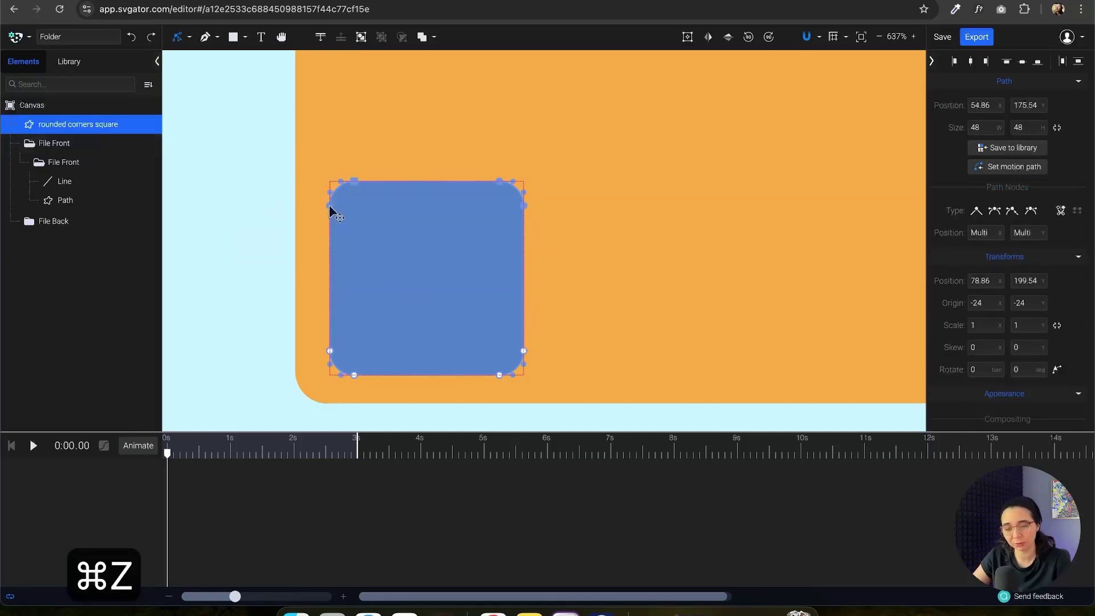
pyautogui.press('super+z')
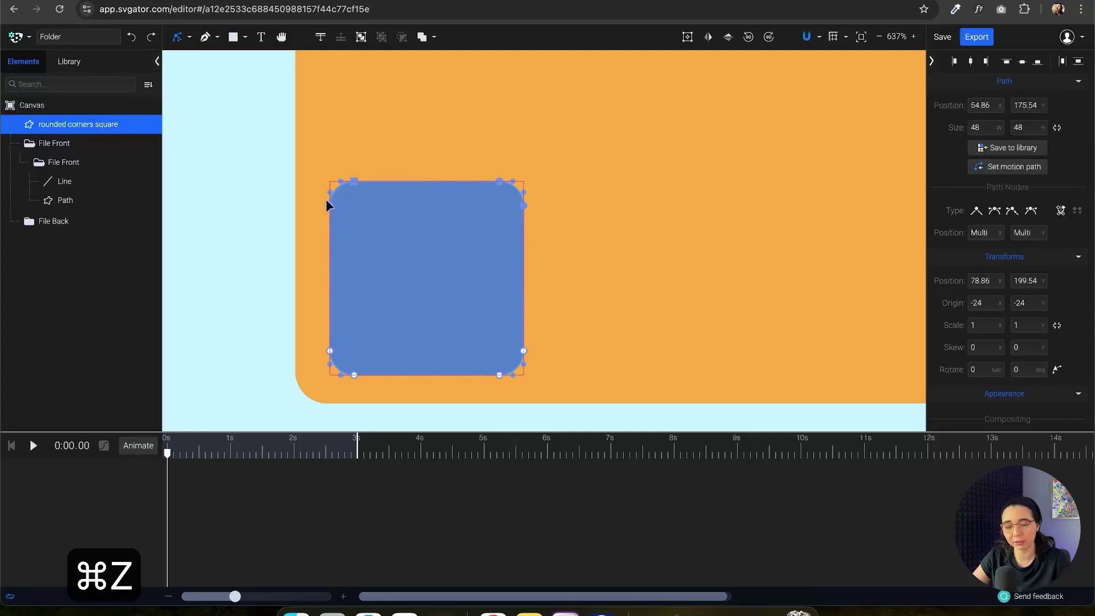
pyautogui.click(190, 38)
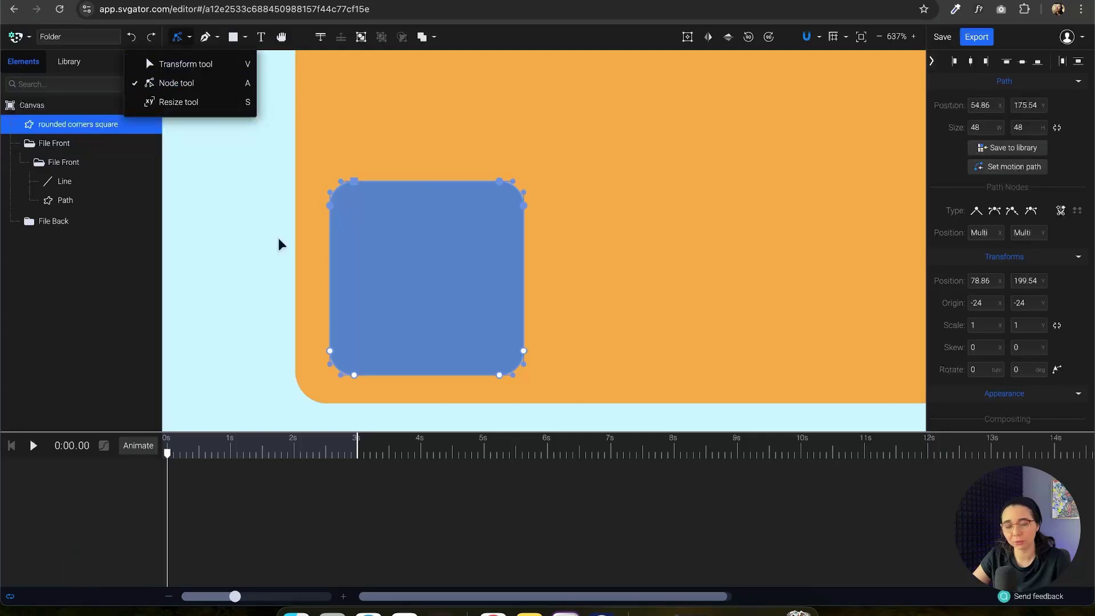
pyautogui.press('v')
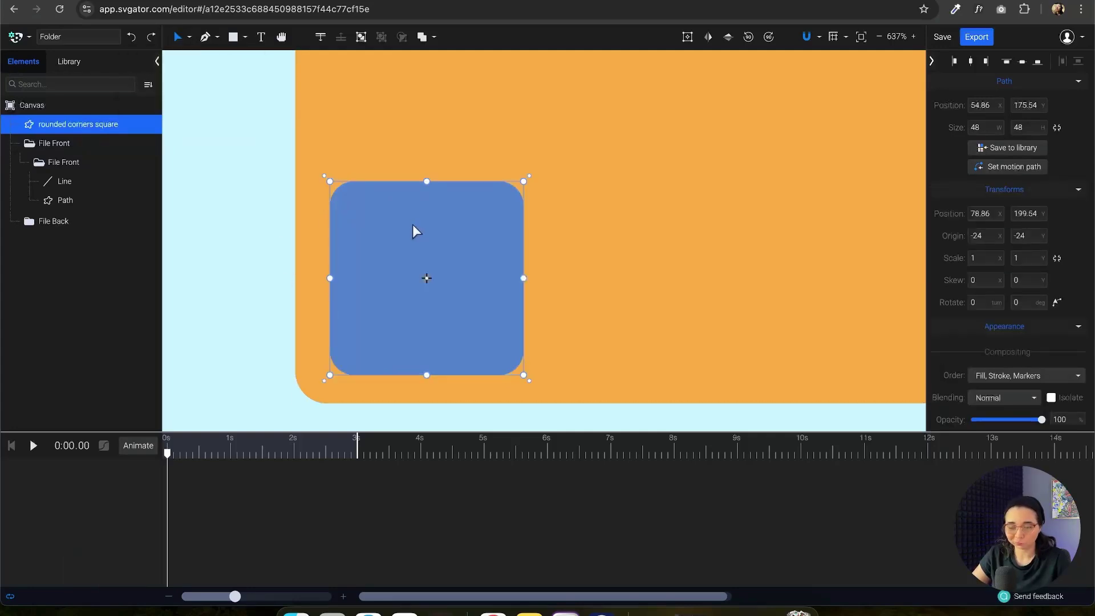
# - Lower the square's top nodes to make it a rectangle about 27.8 px high, and fill it white
pyautogui.press('n')
pyautogui.moveTo(523, 205); pyautogui.dragTo(523, 289)
pyautogui.scroll(-8, 1010, 257)
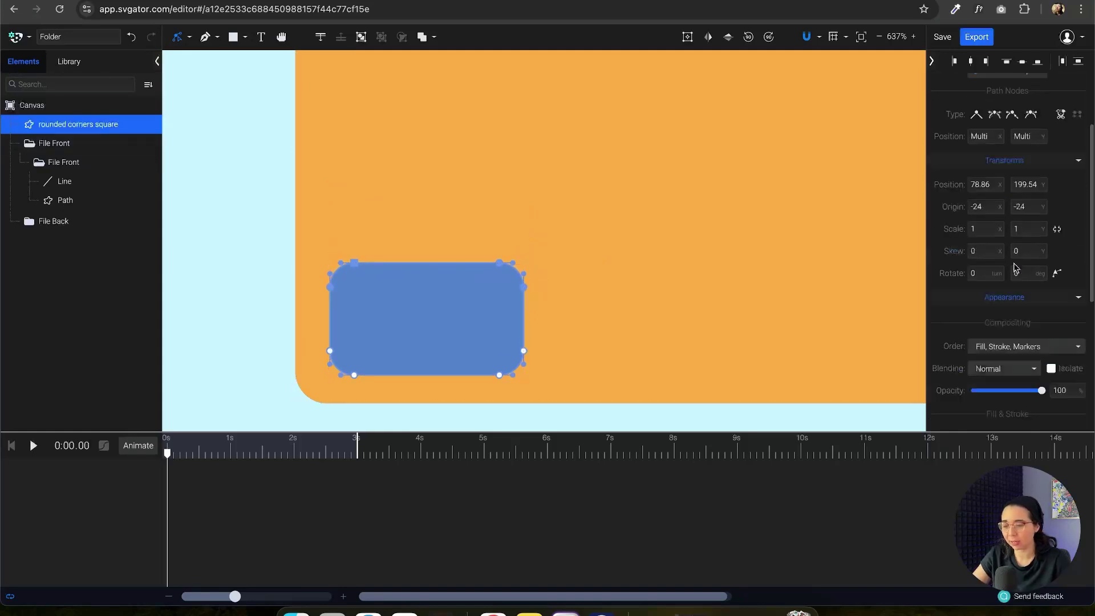
pyautogui.click(949, 210)
pyautogui.moveTo(873, 171); pyautogui.dragTo(787, 152)
pyautogui.click(259, 191)
# - Reposition the white rounded rectangle near the folder's lower-left corner, at about X 54.7, Y 194.5
pyautogui.click(415, 305)
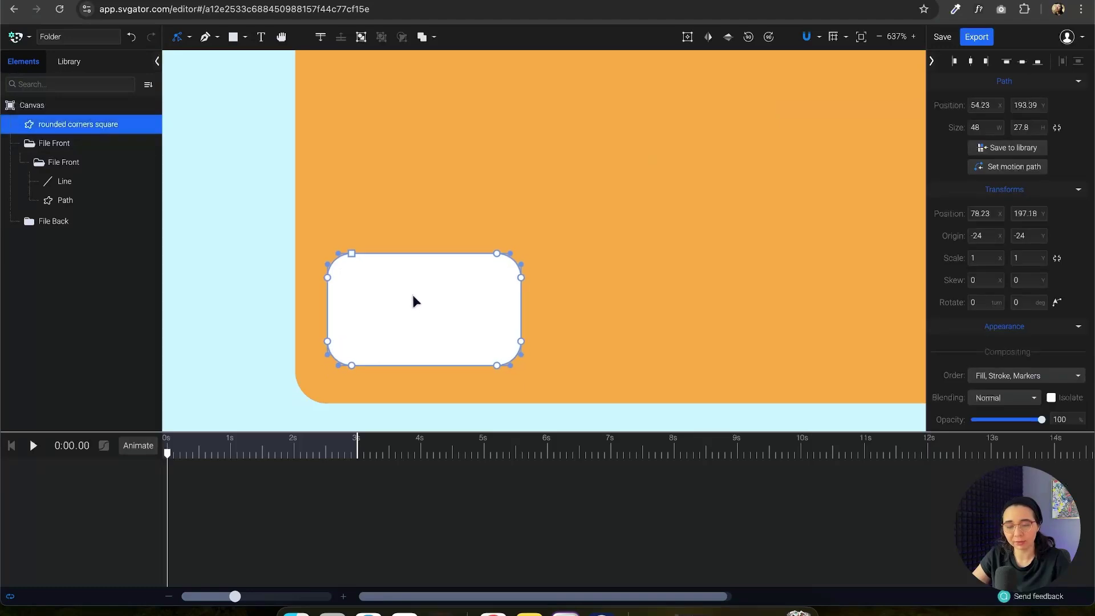
pyautogui.moveTo(363, 297); pyautogui.dragTo(373, 296)
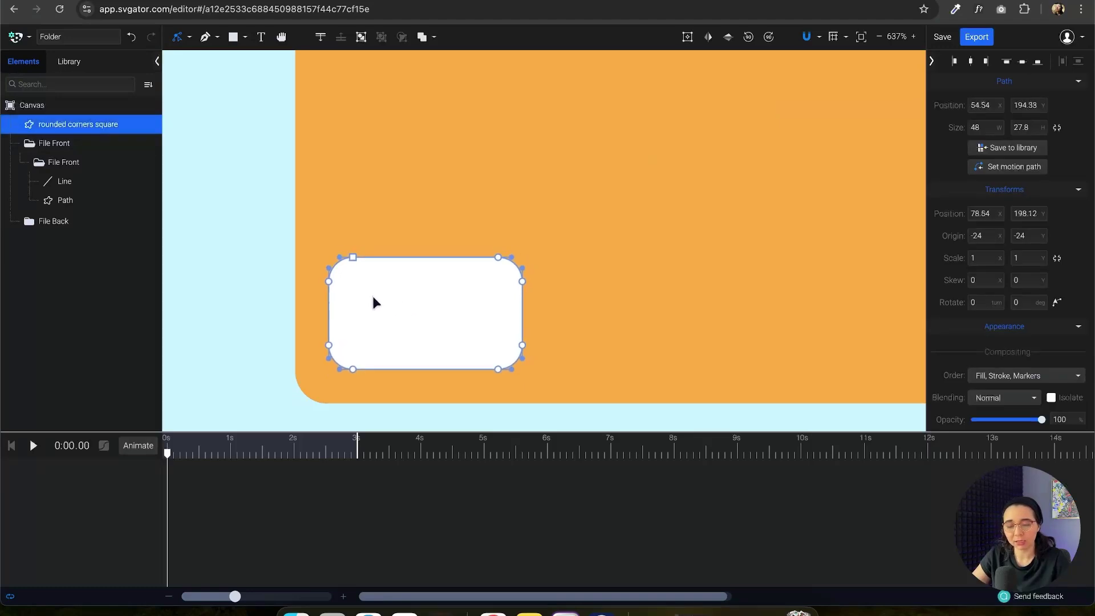
pyautogui.click(220, 250)
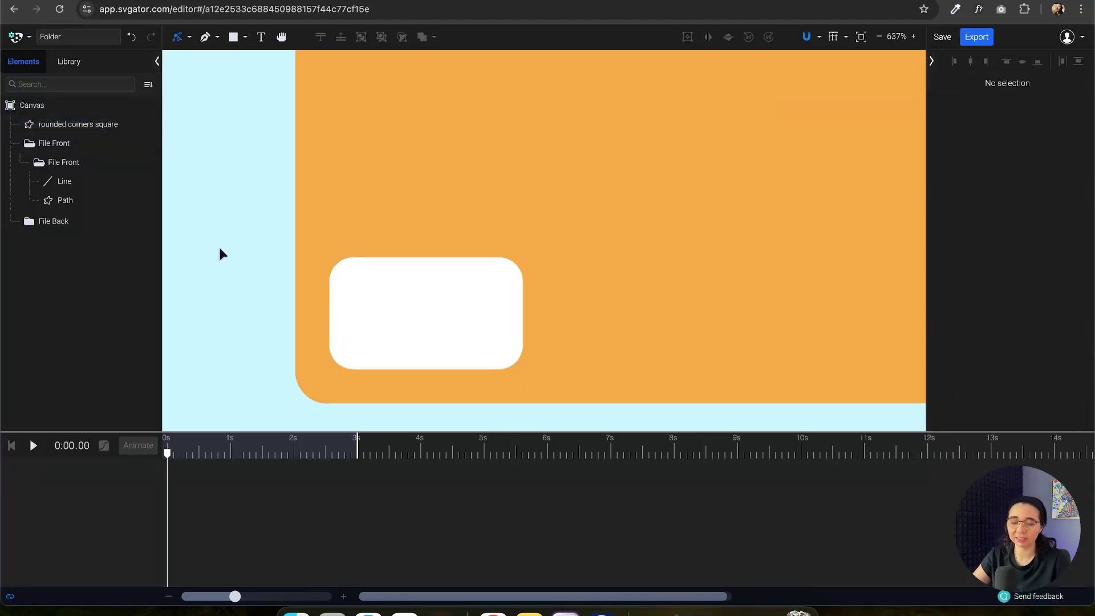
pyautogui.click(405, 322)
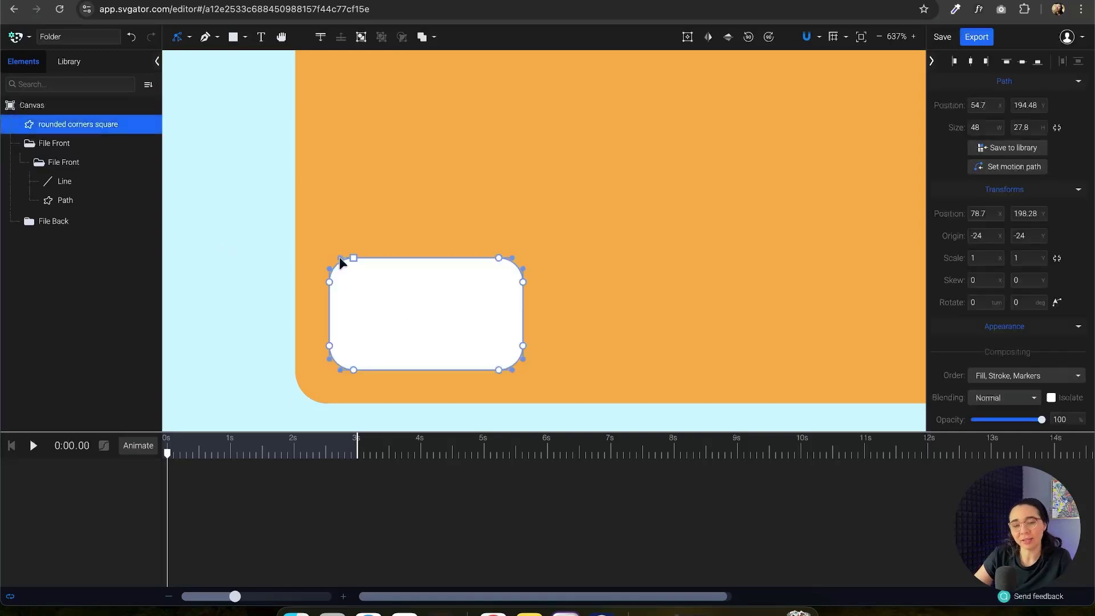
pyautogui.click(240, 206)
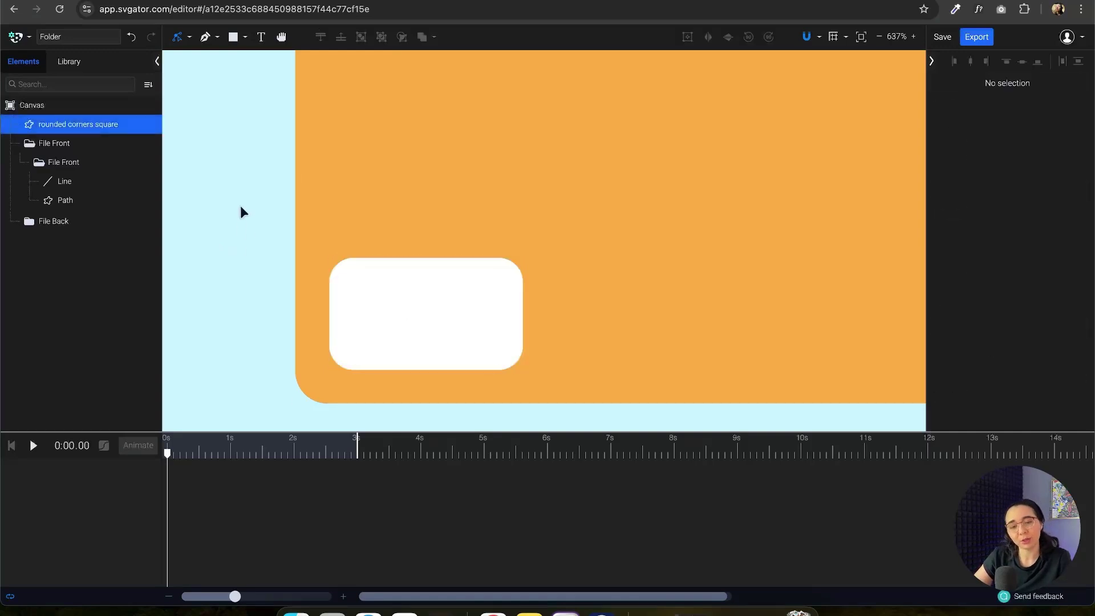
# - Draw a horizontal line about 36 px long across the upper part of the white rectangle with the Pen tool
pyautogui.click(217, 37)
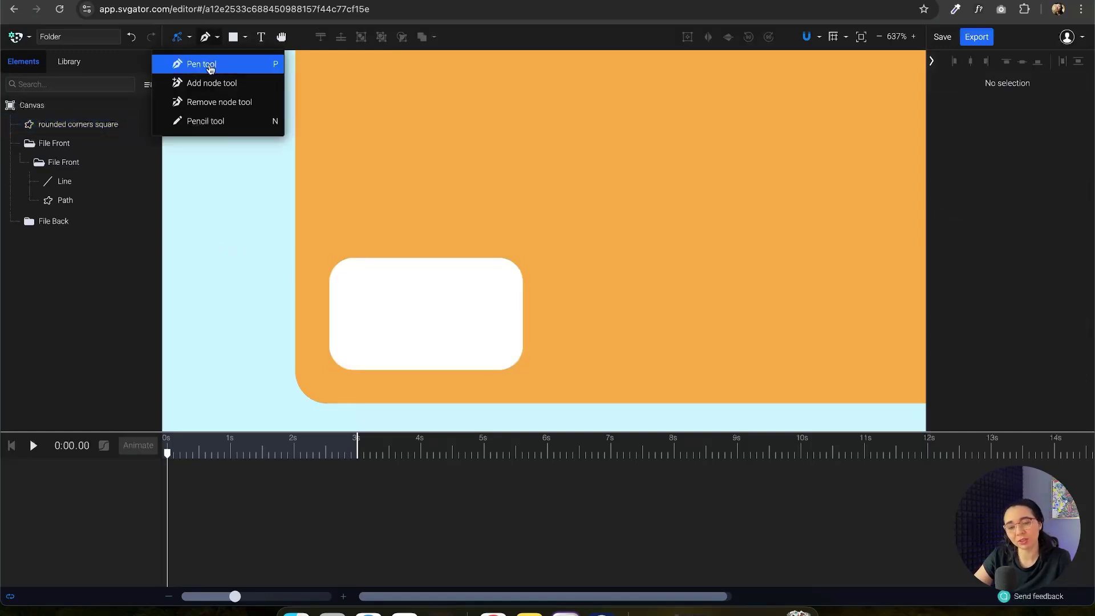
pyautogui.click(209, 66)
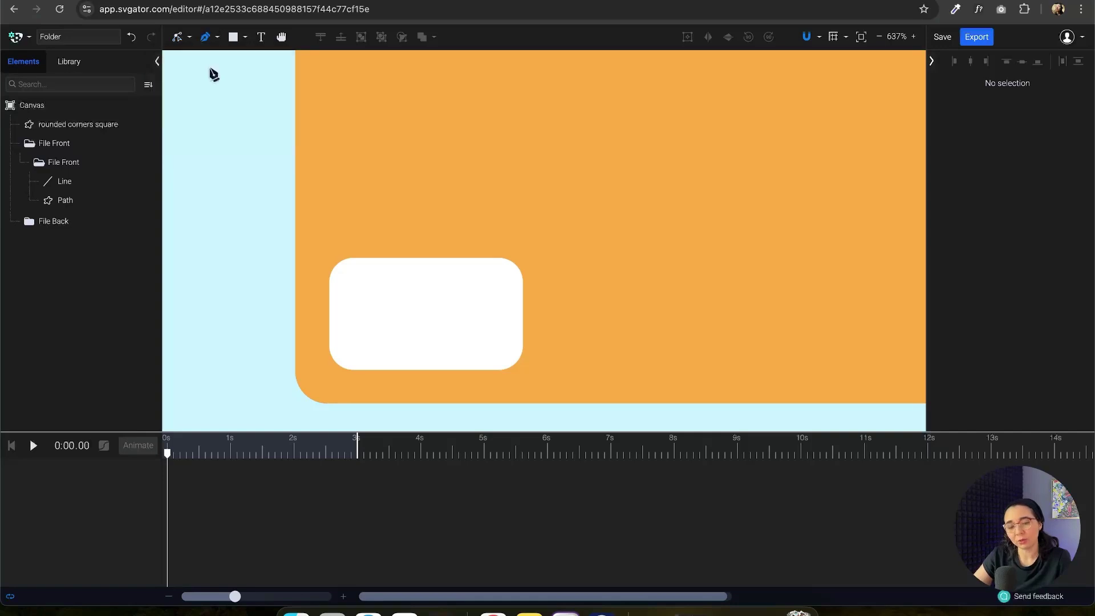
pyautogui.click(353, 282)
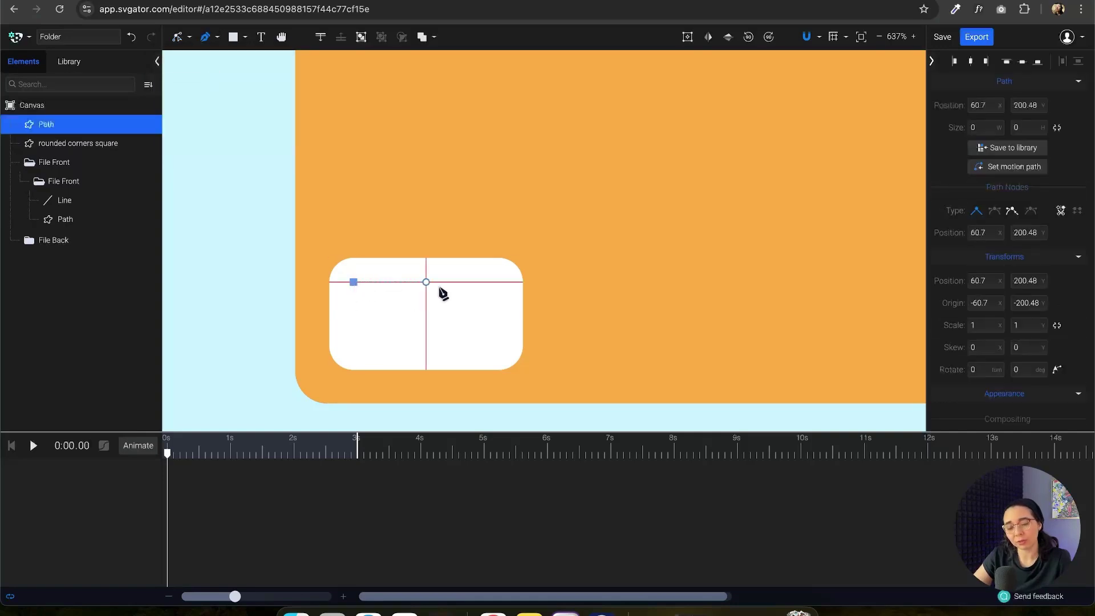
pyautogui.click(498, 282)
pyautogui.press('Escape')
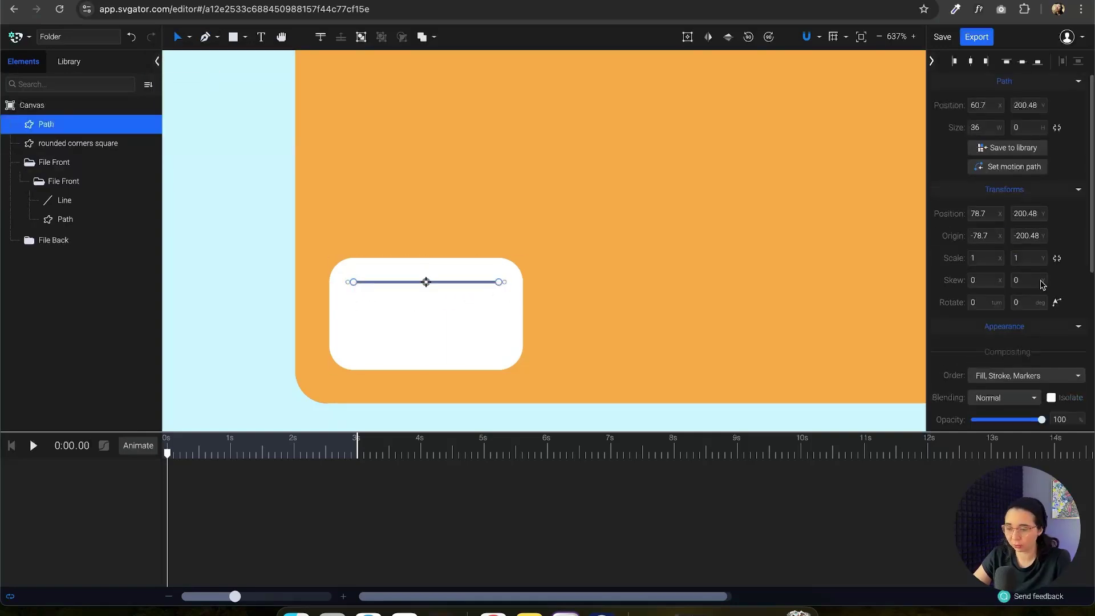
# - Set the line's stroke width to 2 and give it rounded line ends
pyautogui.scroll(-4, 1052, 268)
pyautogui.scroll(-1, 1088, 358)
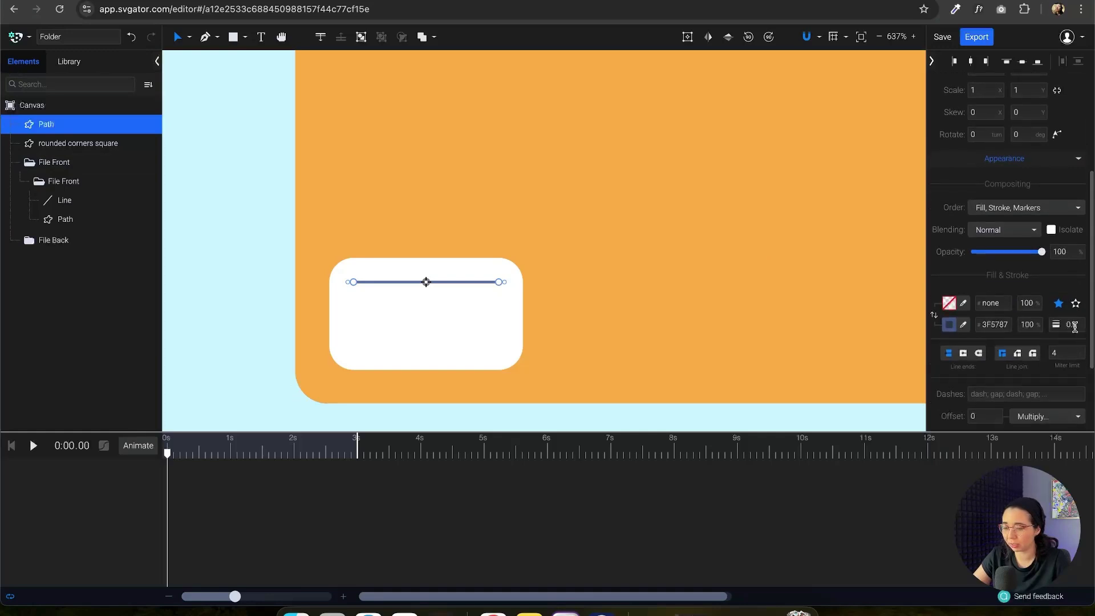
pyautogui.click(1073, 325)
pyautogui.write('3')
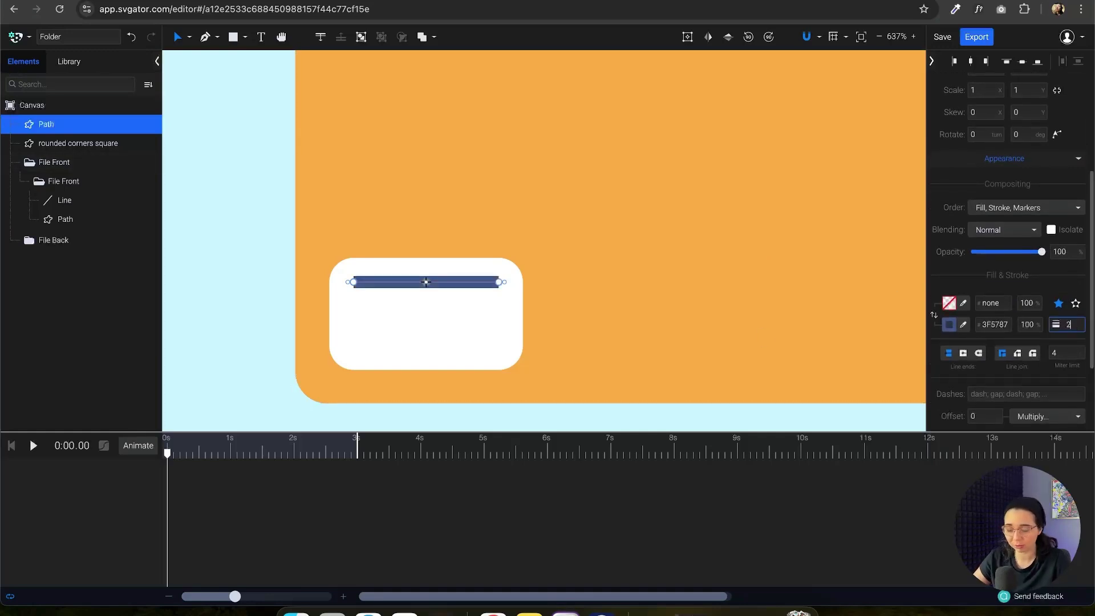
pyautogui.press('Return')
pyautogui.scroll(-1, 977, 350)
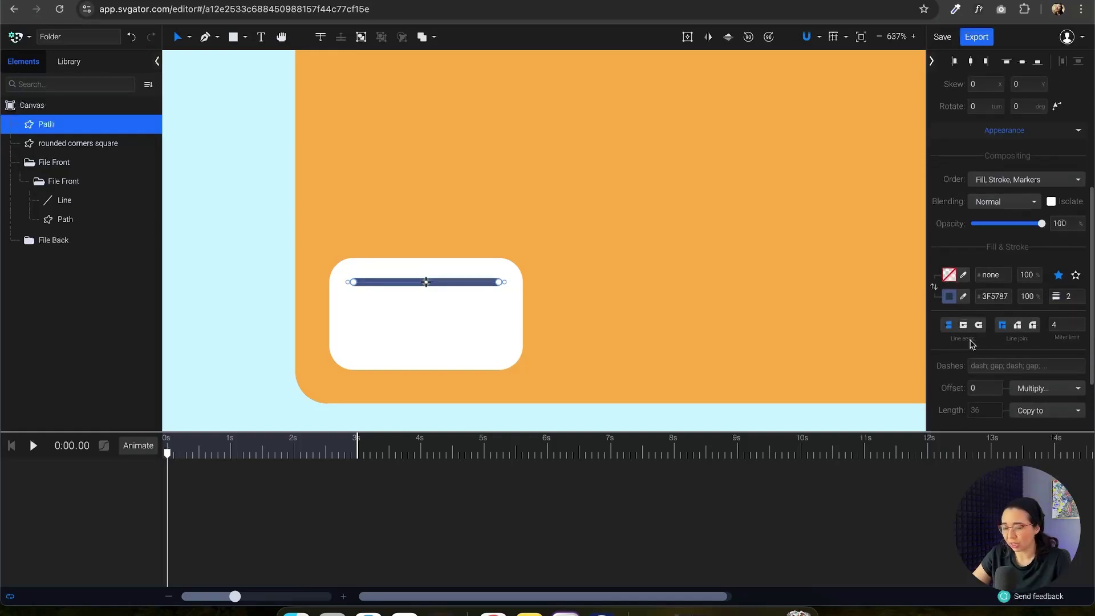
pyautogui.click(979, 326)
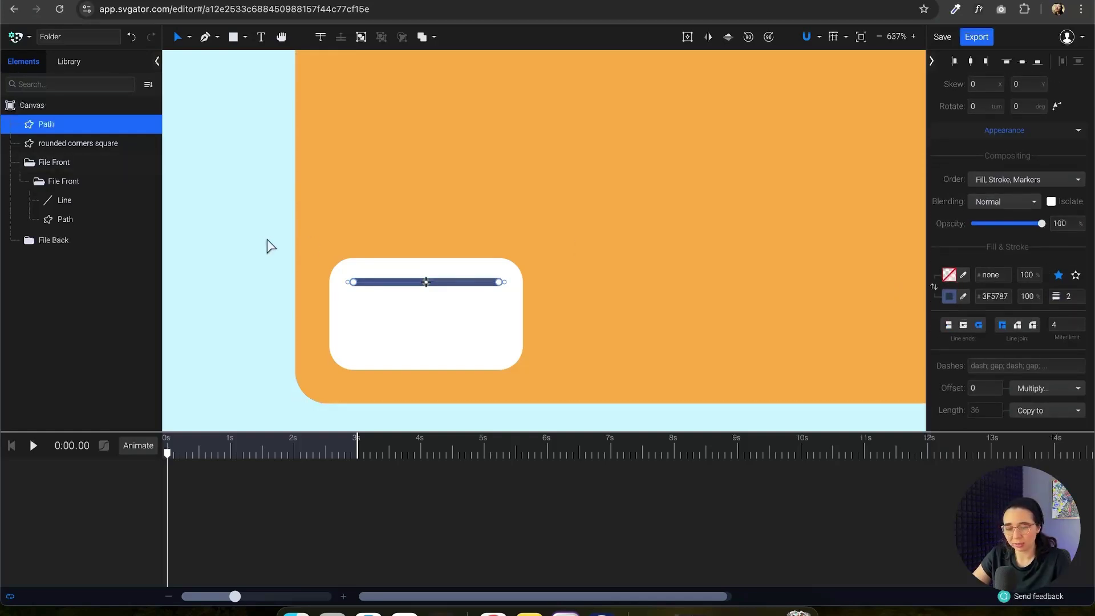
pyautogui.click(266, 242)
# - Move the line slightly lower on the white rectangle, to about X 60.7, Y 201.8, and check the snapping options
pyautogui.scroll(2, 434, 354)
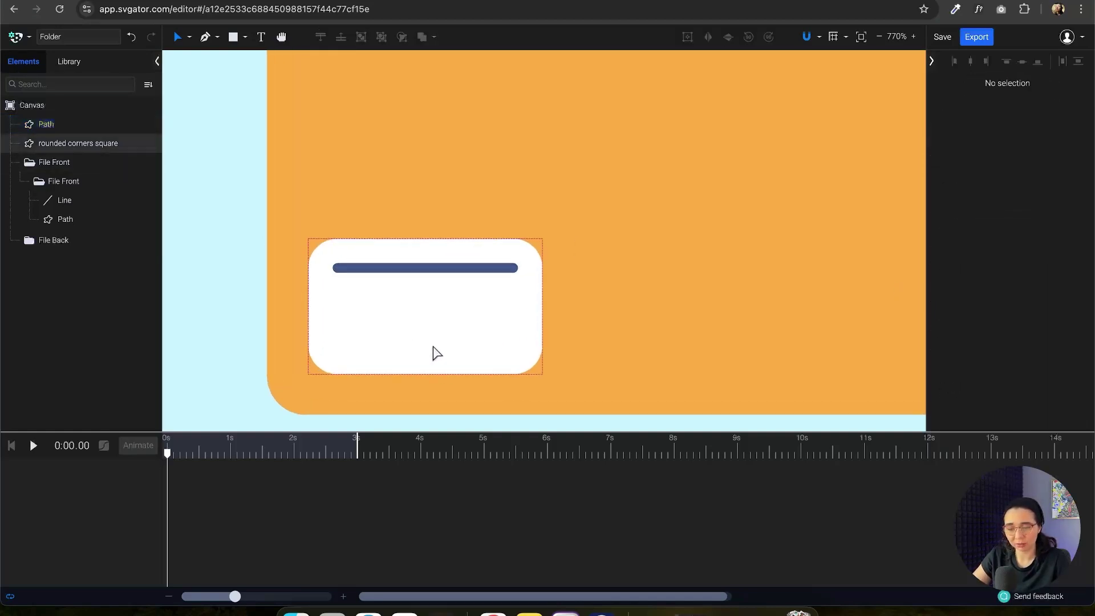
pyautogui.click(428, 269)
pyautogui.scroll(3, 419, 311)
pyautogui.moveTo(425, 323); pyautogui.dragTo(472, 289)
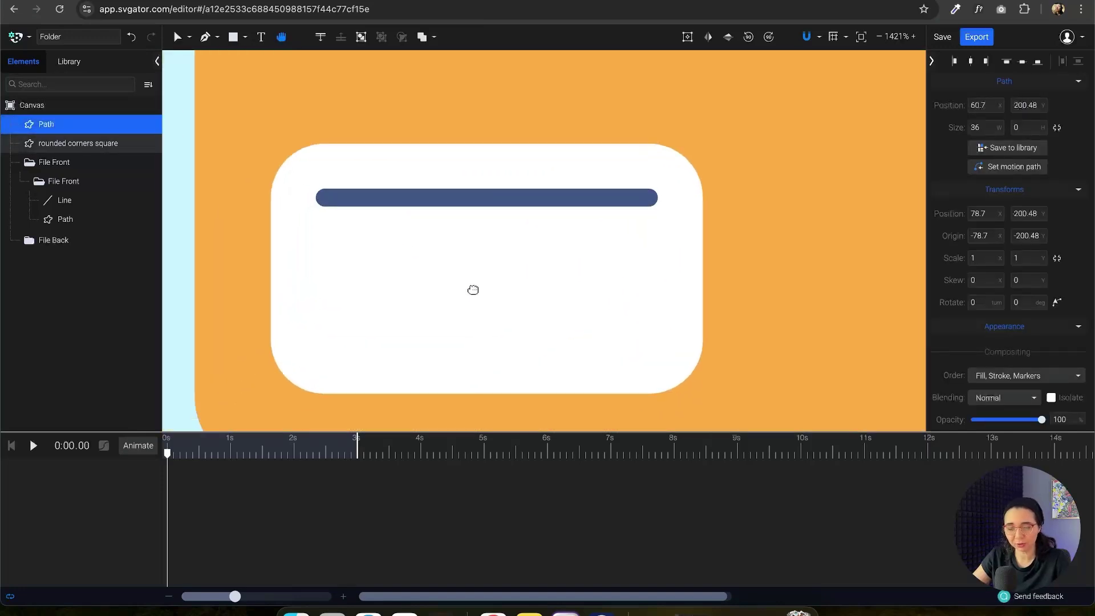
pyautogui.moveTo(430, 203); pyautogui.dragTo(430, 258)
pyautogui.press('super+z')
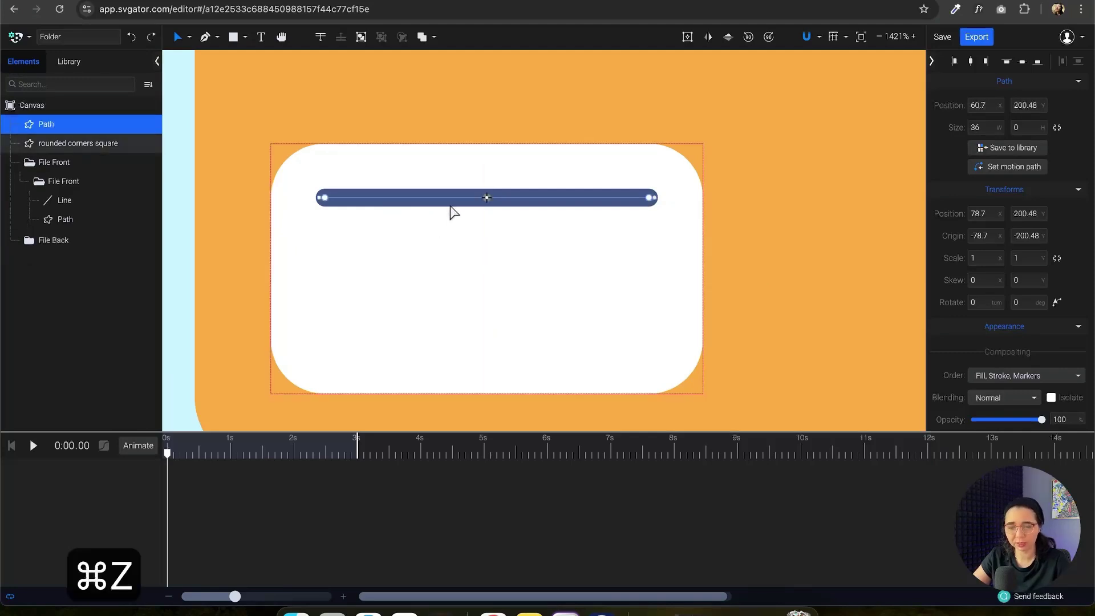
pyautogui.press('super+z')
pyautogui.click(820, 38)
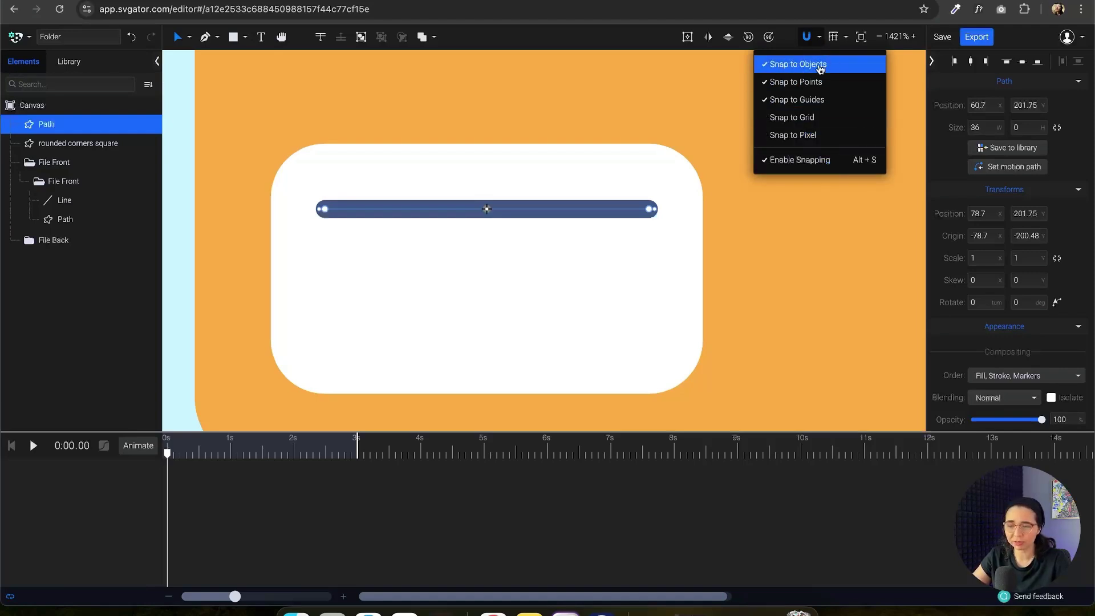
pyautogui.click(462, 356)
# - Try stacking three copies of the line down the white rectangle, and undo the copies
pyautogui.click(425, 216)
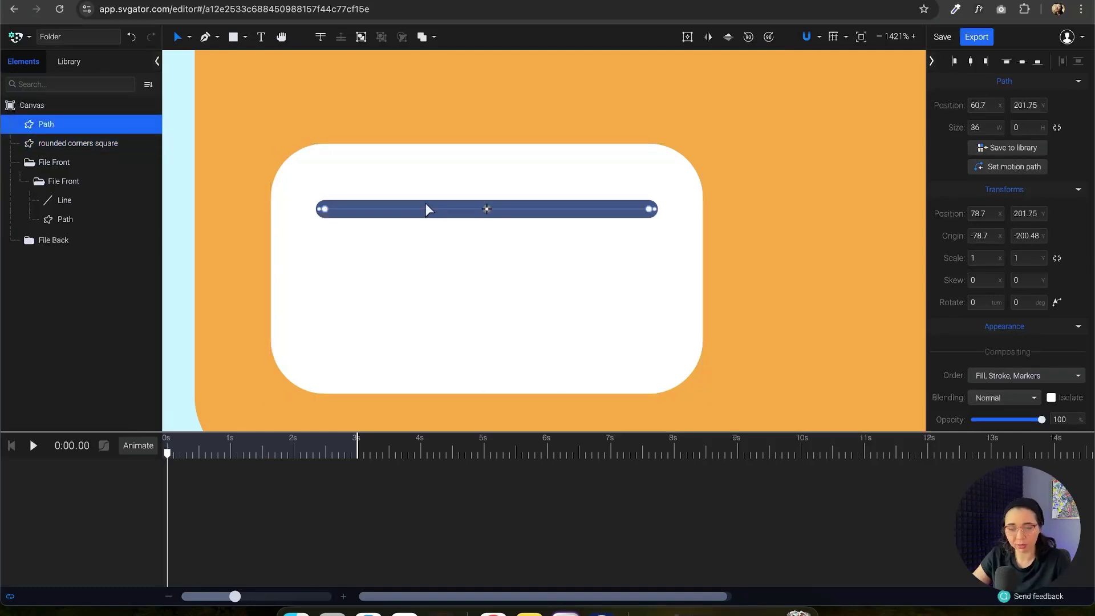
pyautogui.moveTo(427, 209); pyautogui.dragTo(453, 317)
pyautogui.click(450, 204)
pyautogui.click(460, 250)
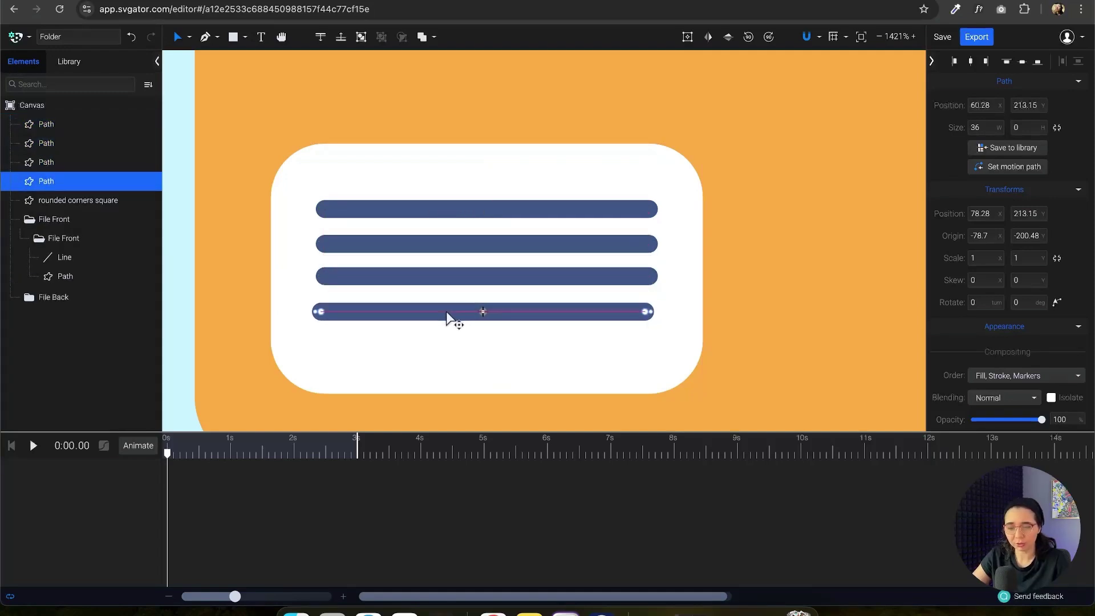
pyautogui.press('super+z')
pyautogui.press('super+z')
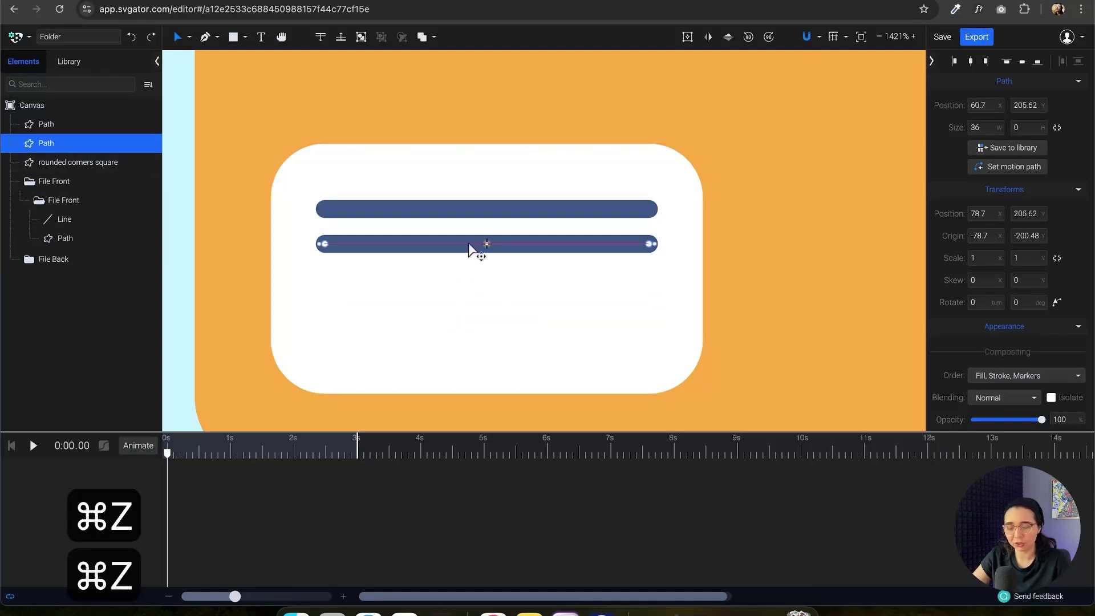
pyautogui.press('super+z')
# - Duplicate the line straight below the original, at about X 60.7, Y 208.4
pyautogui.moveTo(469, 220); pyautogui.dragTo(467, 268)
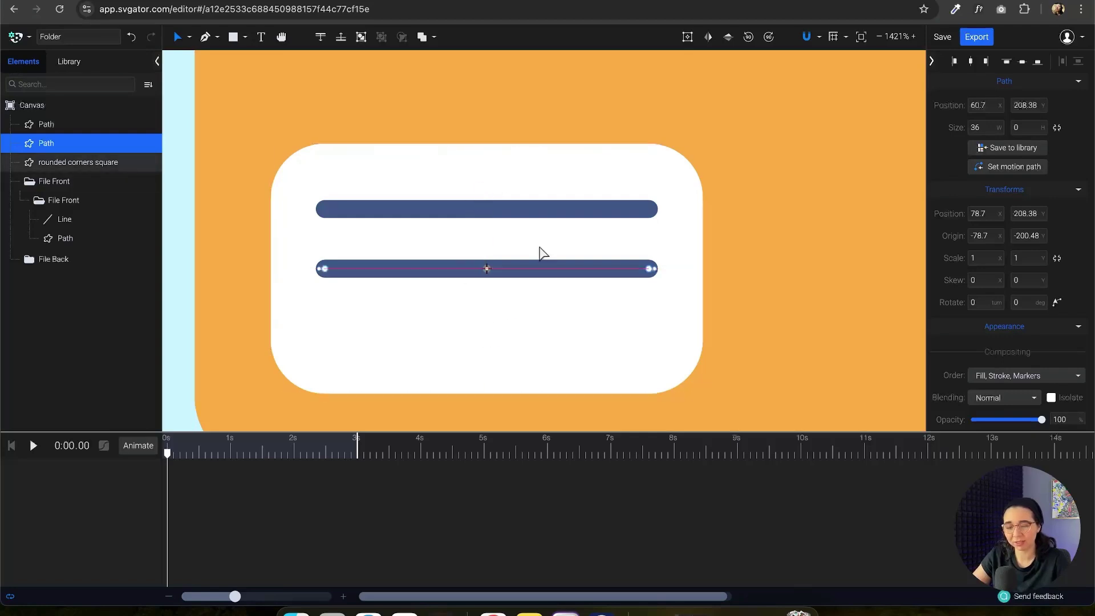
pyautogui.click(498, 170)
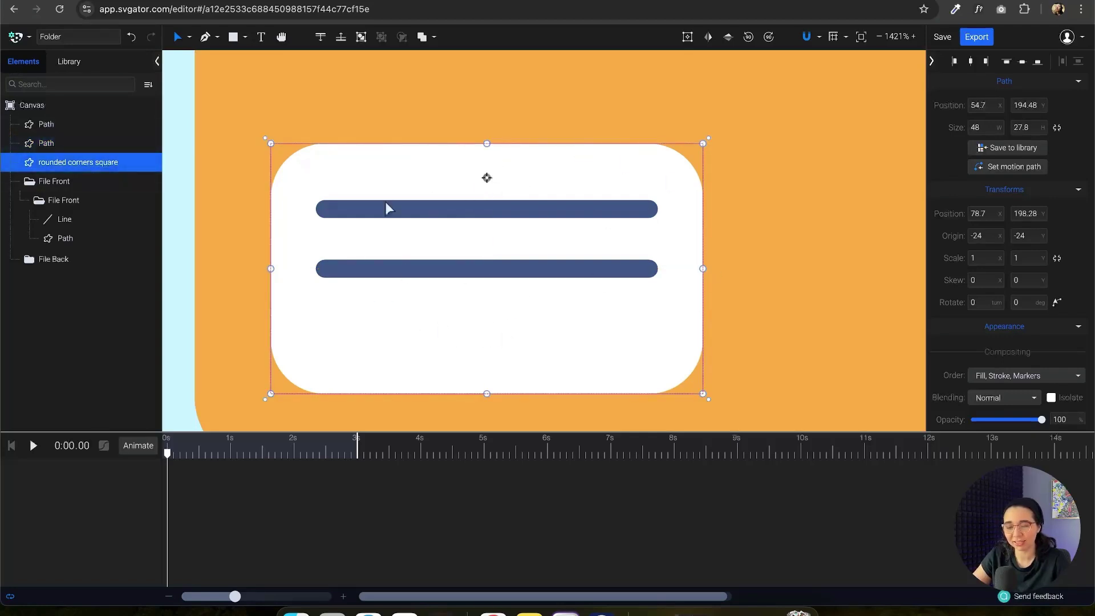
# - Try shortening the lower line to about 29.4 px, and undo the resize
pyautogui.click(613, 275)
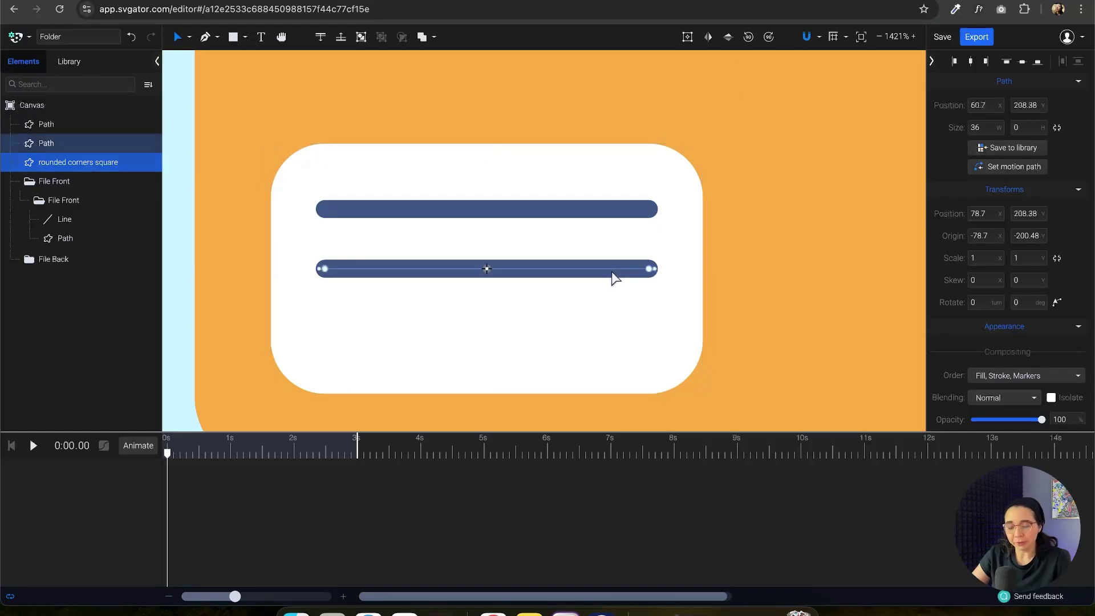
pyautogui.moveTo(652, 277); pyautogui.dragTo(626, 280)
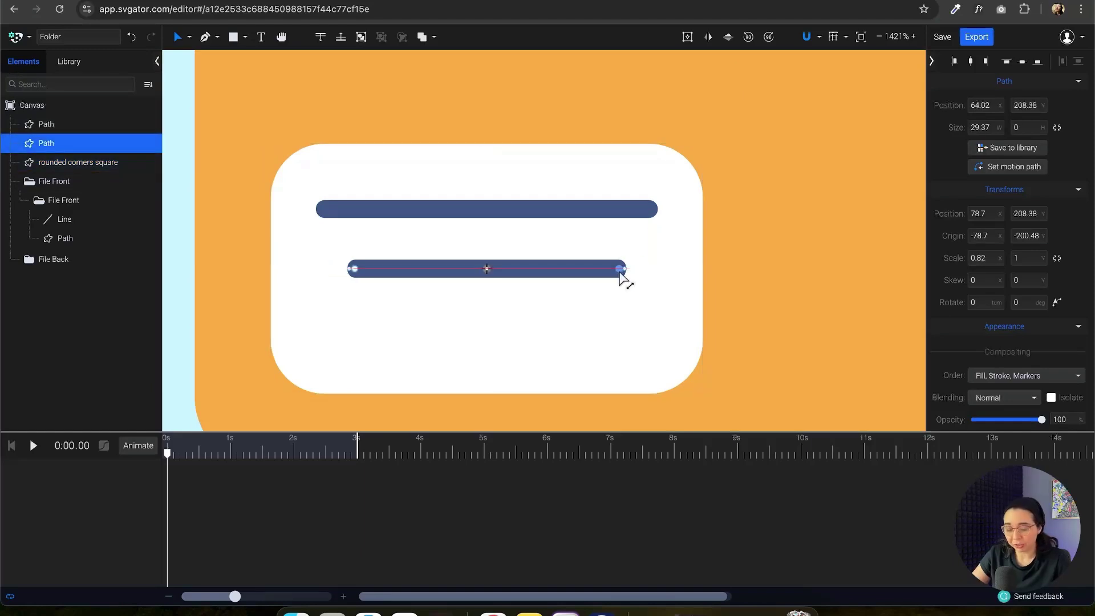
pyautogui.press('super+z')
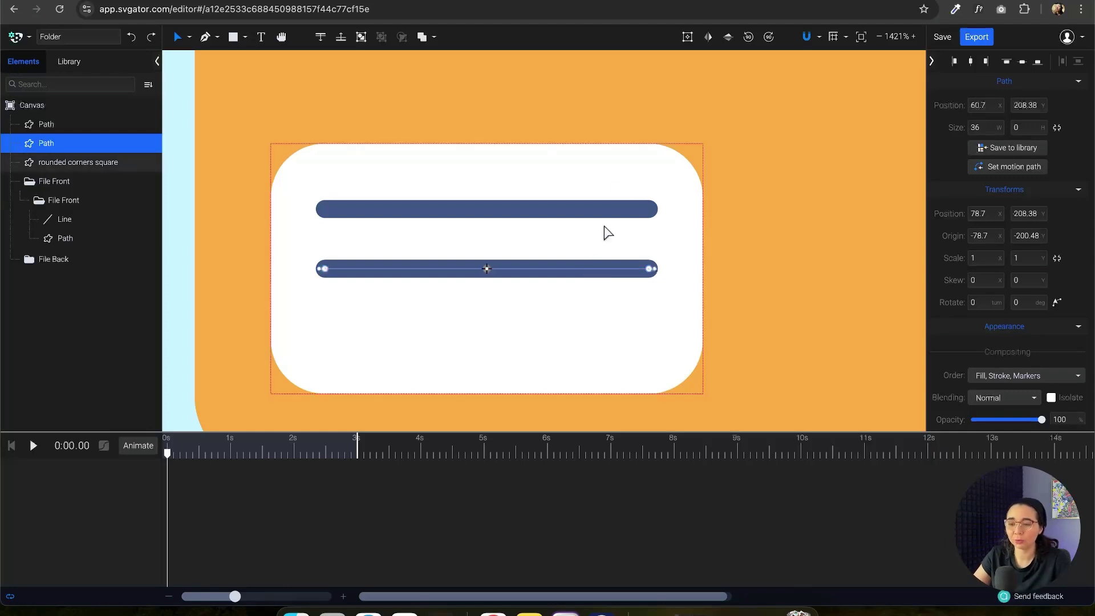
# - Try moving the lower line closer to the upper one, and undo the move
pyautogui.click(492, 215)
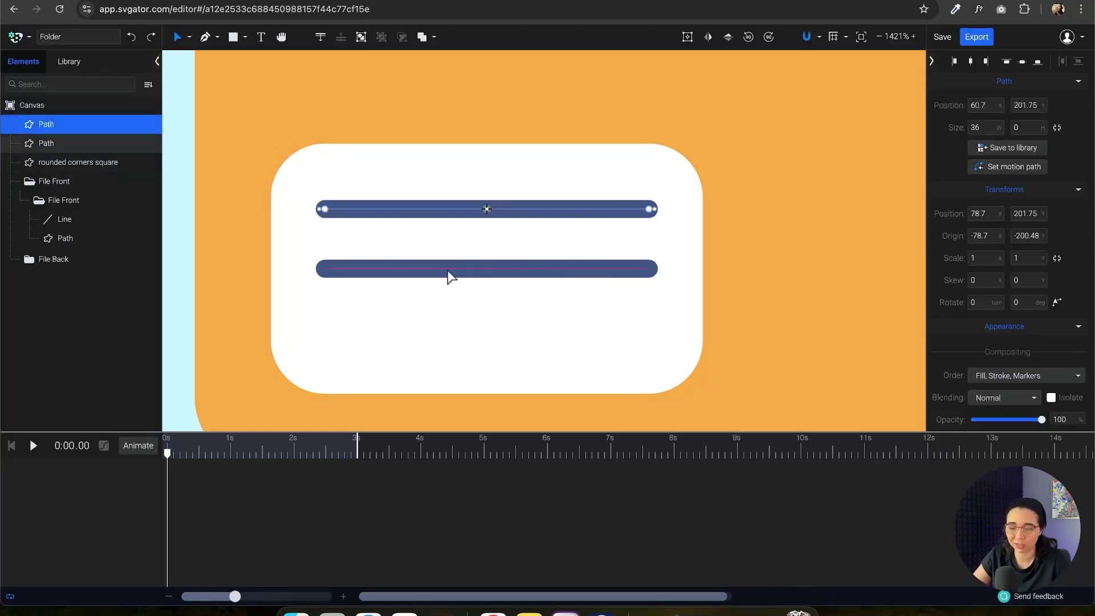
pyautogui.moveTo(451, 277); pyautogui.dragTo(468, 257)
pyautogui.press('super+z')
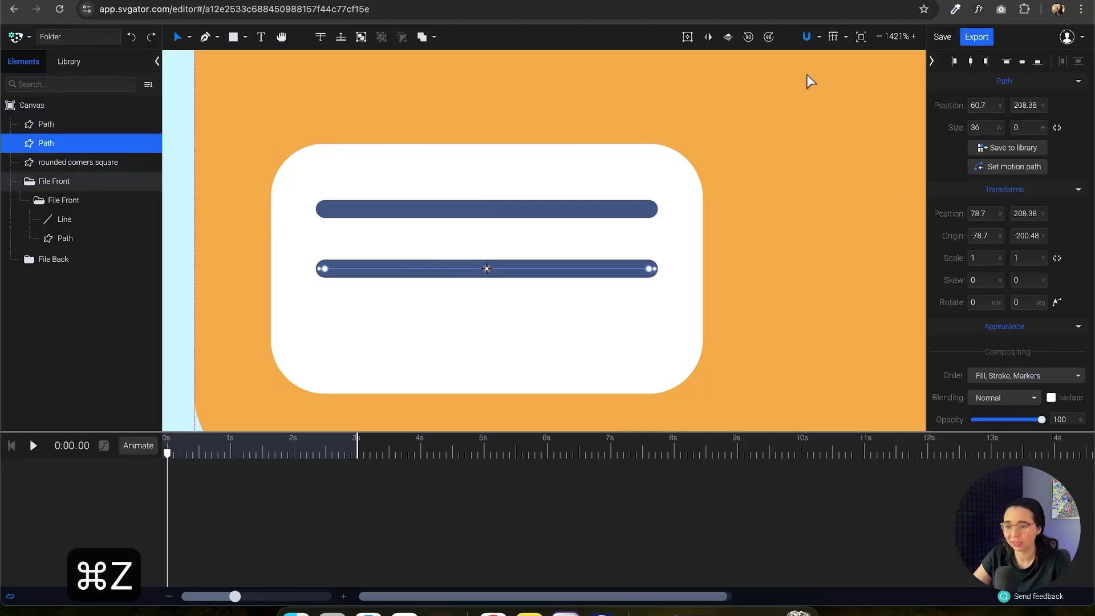
# - Disable snapping, try dragging the lower line further down, and undo that change
pyautogui.click(819, 36)
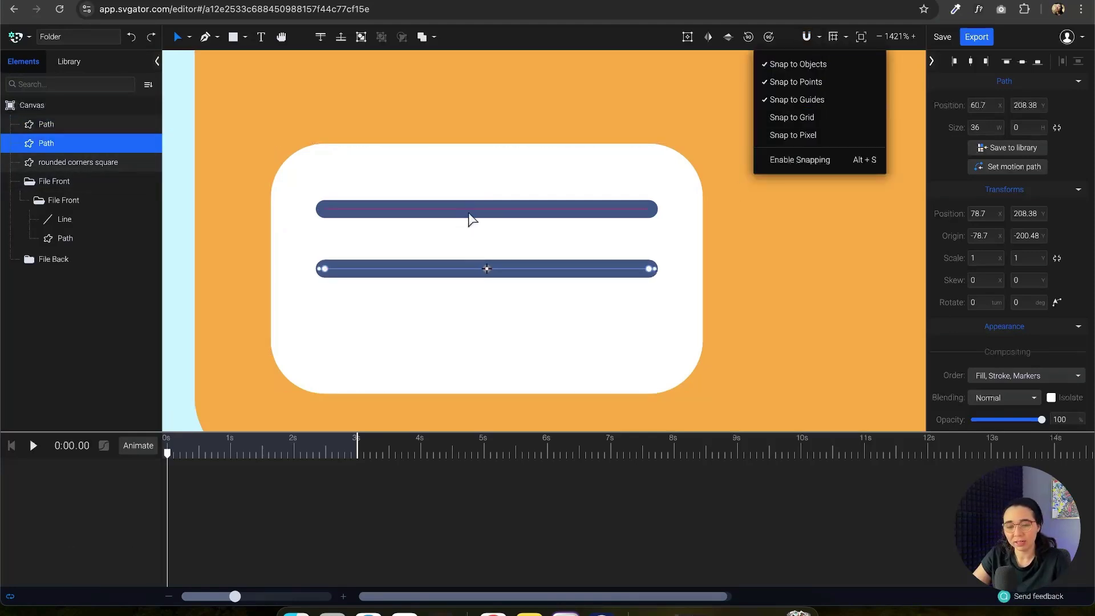
pyautogui.moveTo(456, 273); pyautogui.dragTo(457, 325)
pyautogui.press('super+z')
pyautogui.press('super+z')
pyautogui.moveTo(239, 277); pyautogui.dragTo(256, 259)
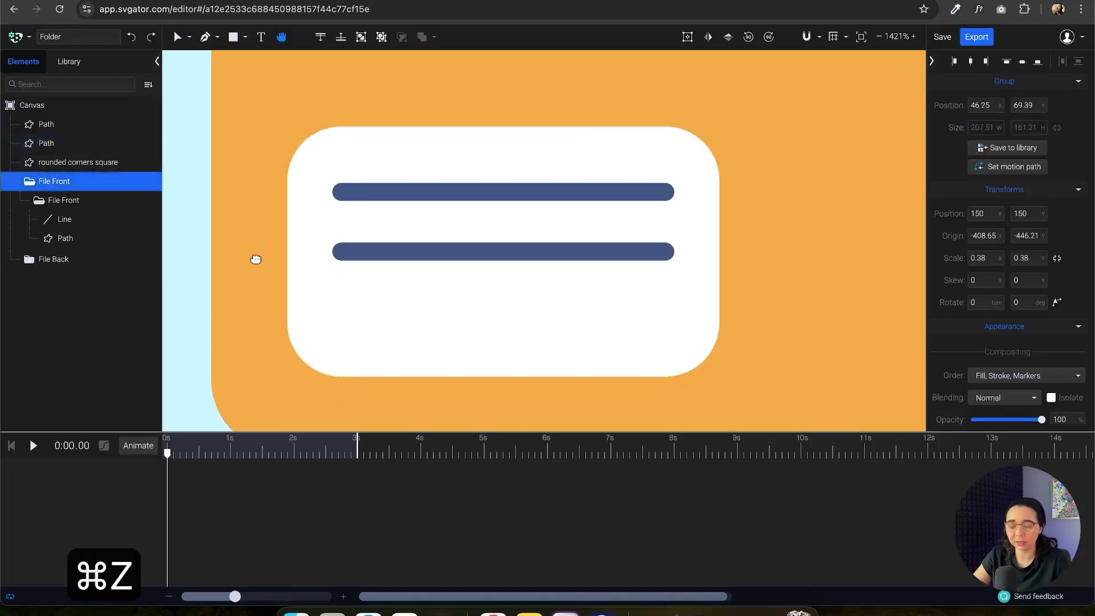
# - Shorten the lower line on the white label to about 30.2 px wide
pyautogui.press('v')
pyautogui.click(557, 244)
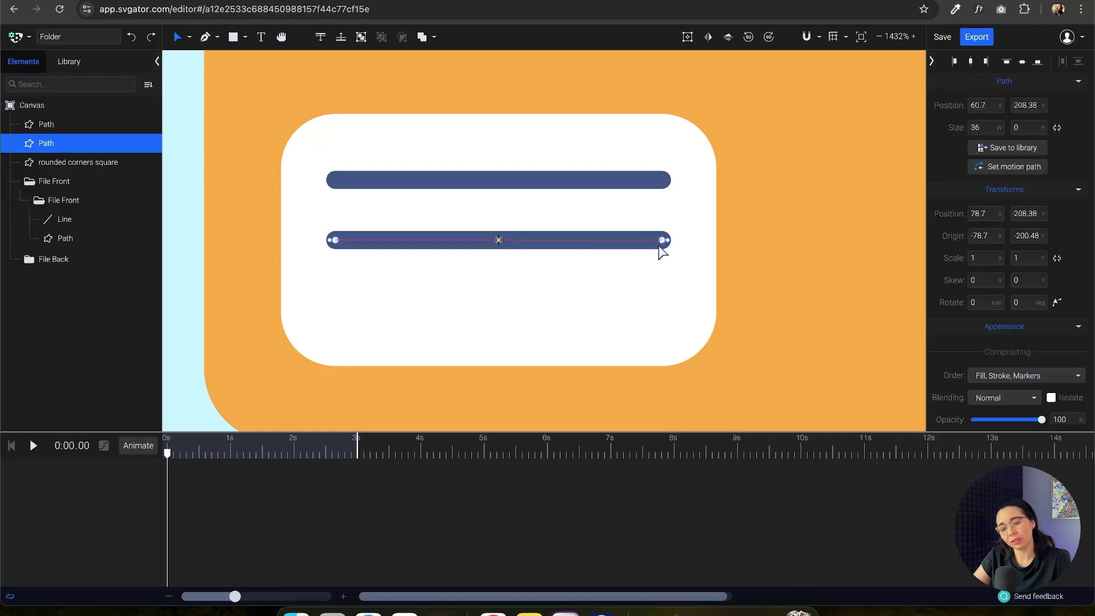
pyautogui.moveTo(663, 242); pyautogui.dragTo(565, 247)
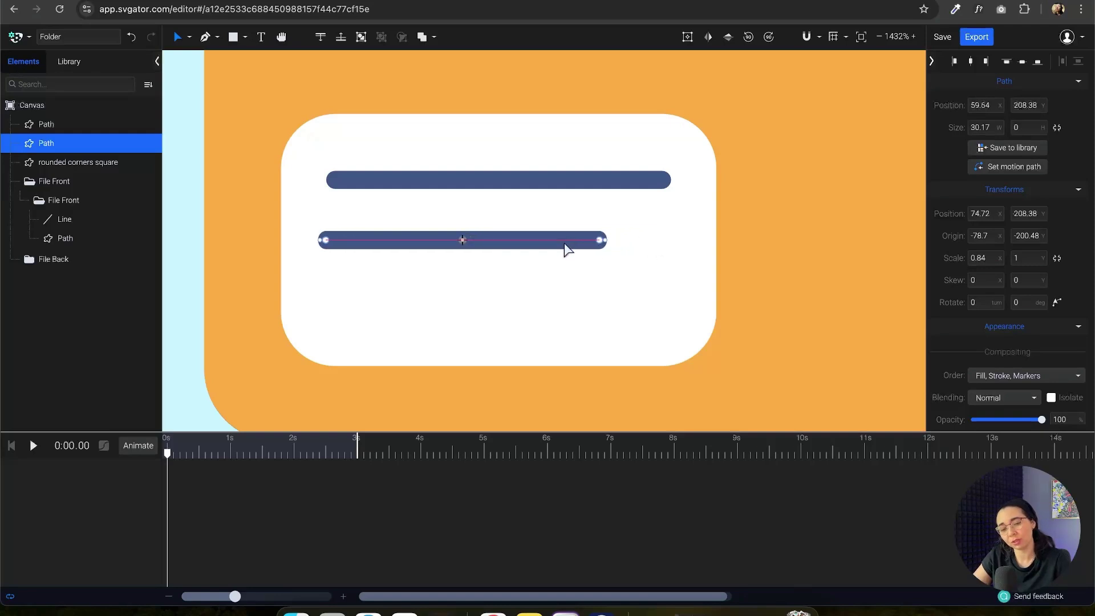
pyautogui.press('super+z')
# - Enable snapping and align the left ends of the upper and lower label lines
pyautogui.click(819, 36)
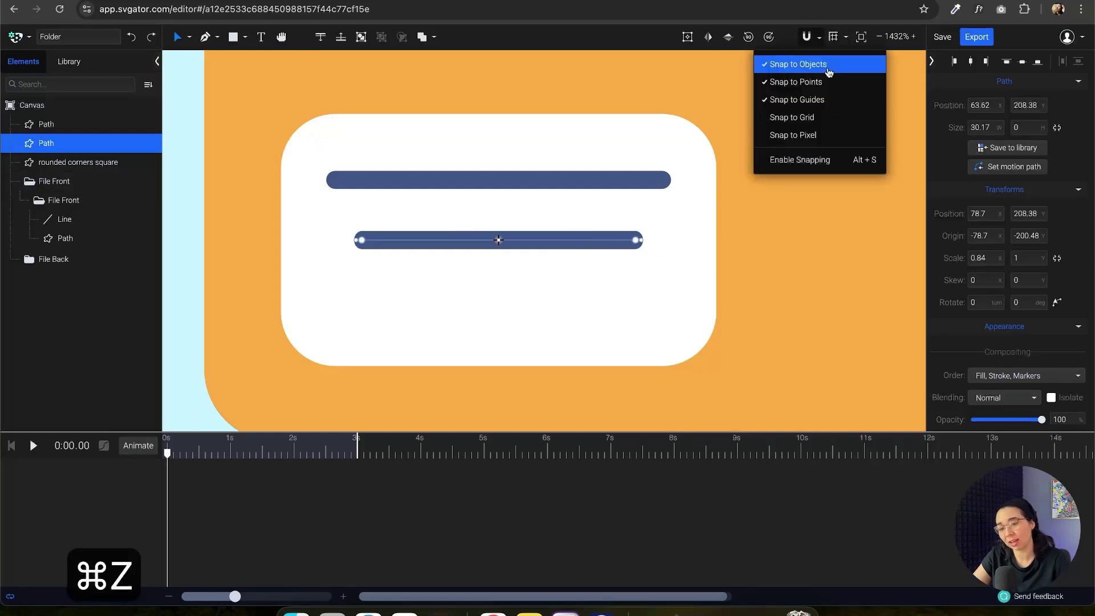
pyautogui.click(817, 161)
pyautogui.moveTo(572, 247); pyautogui.dragTo(538, 249)
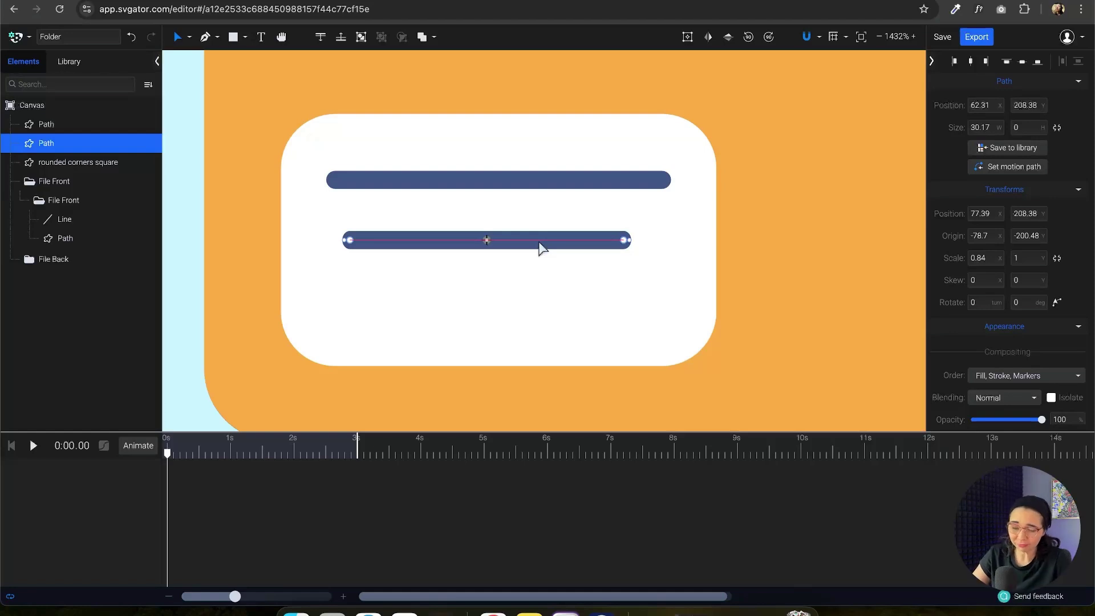
pyautogui.click(380, 260)
pyautogui.click(399, 242)
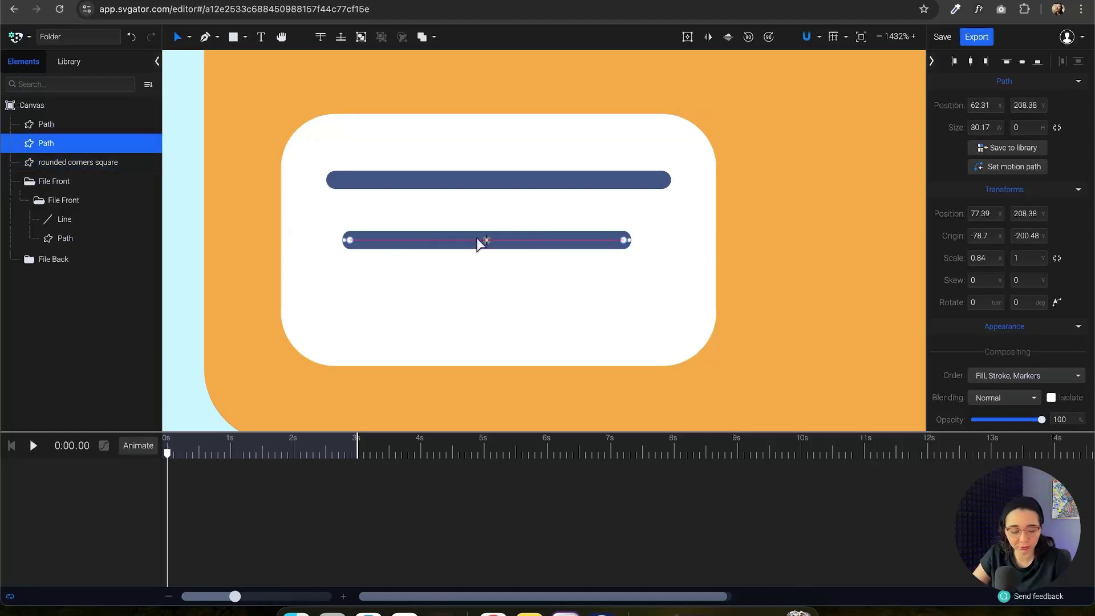
pyautogui.keyDown('shift'); pyautogui.click(388, 186); pyautogui.keyUp('shift')
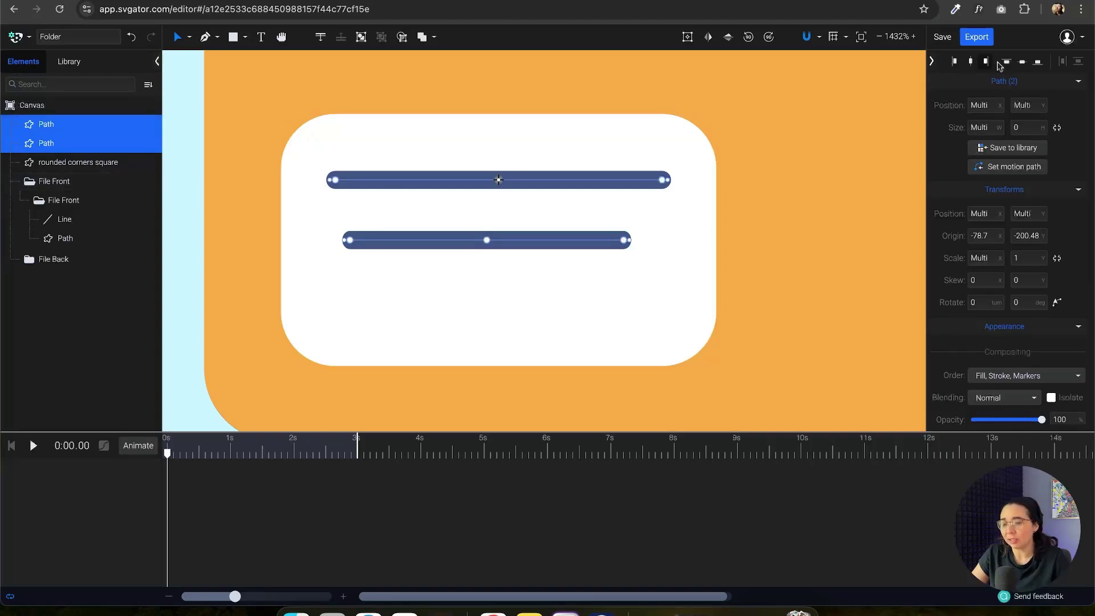
pyautogui.click(954, 62)
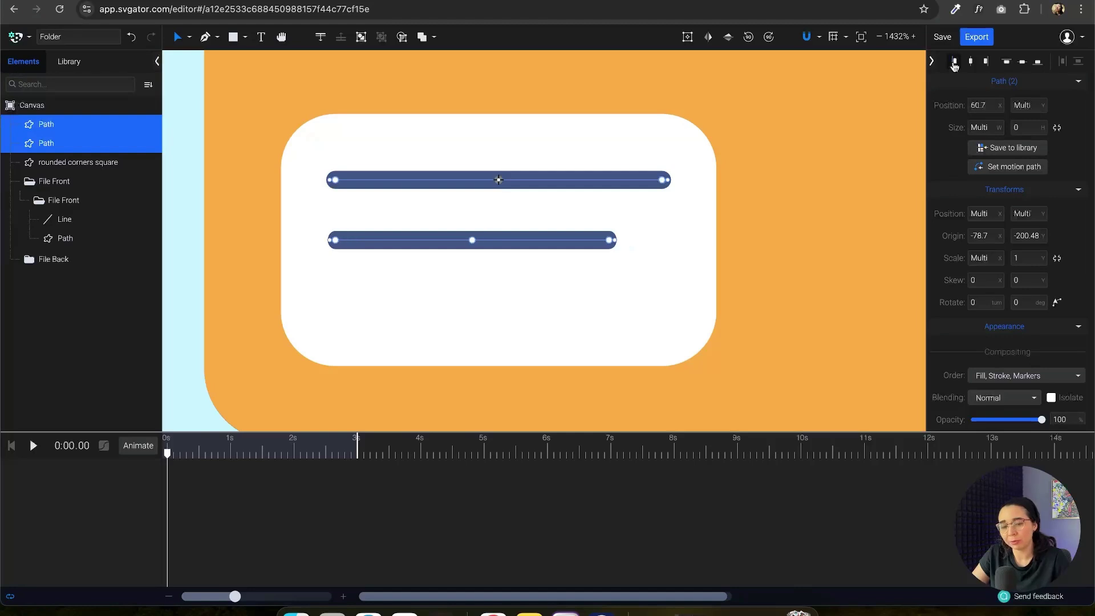
# - Move the lower line straight down to about Y 209.85 and group it with the upper line
pyautogui.click(470, 284)
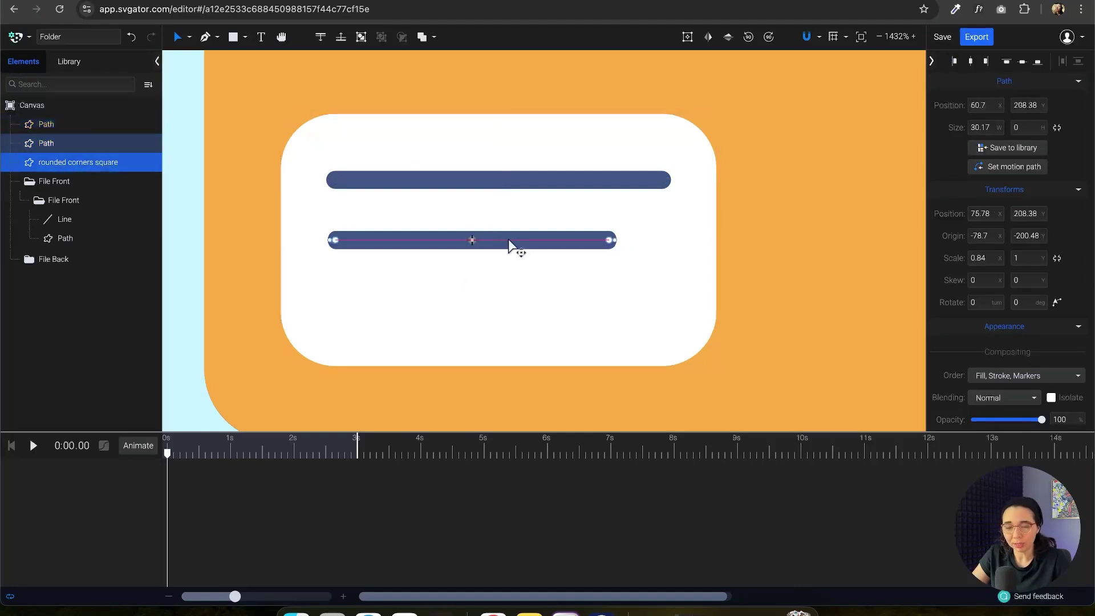
pyautogui.moveTo(514, 247); pyautogui.dragTo(490, 254)
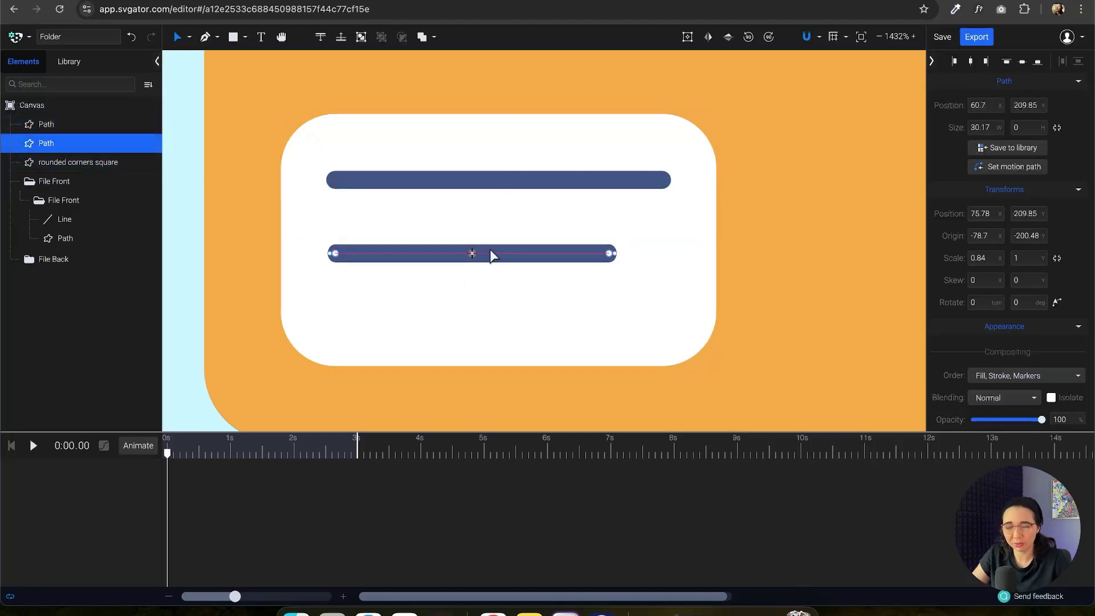
pyautogui.keyDown('shift'); pyautogui.click(510, 187); pyautogui.keyUp('shift')
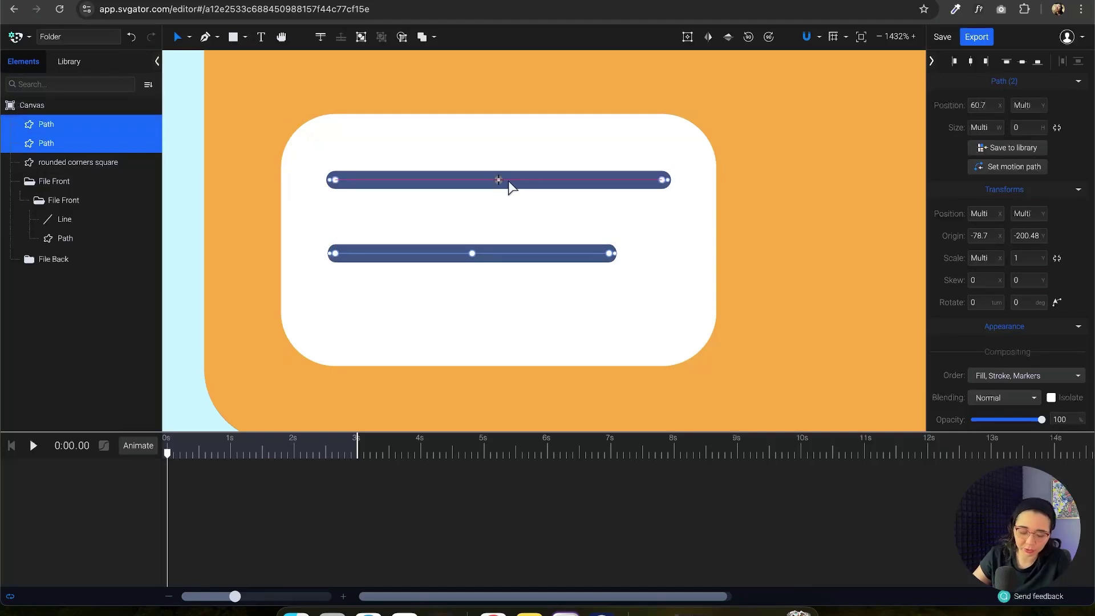
pyautogui.press('super+g')
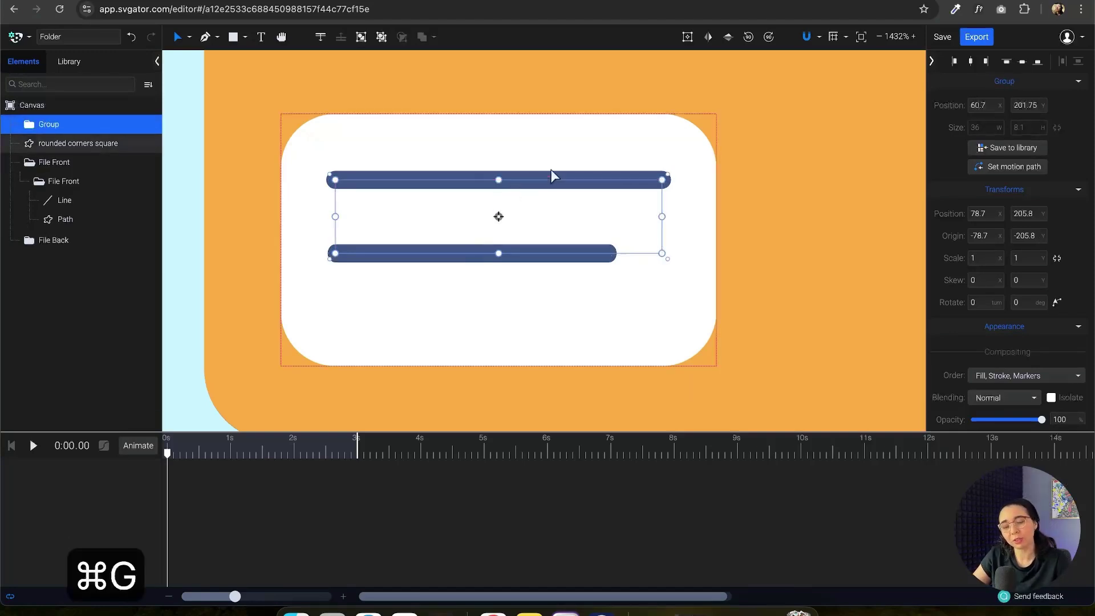
# - Align the line group and the white rounded label on their vertical centers
pyautogui.keyDown('shift'); pyautogui.click(467, 148); pyautogui.keyUp('shift')
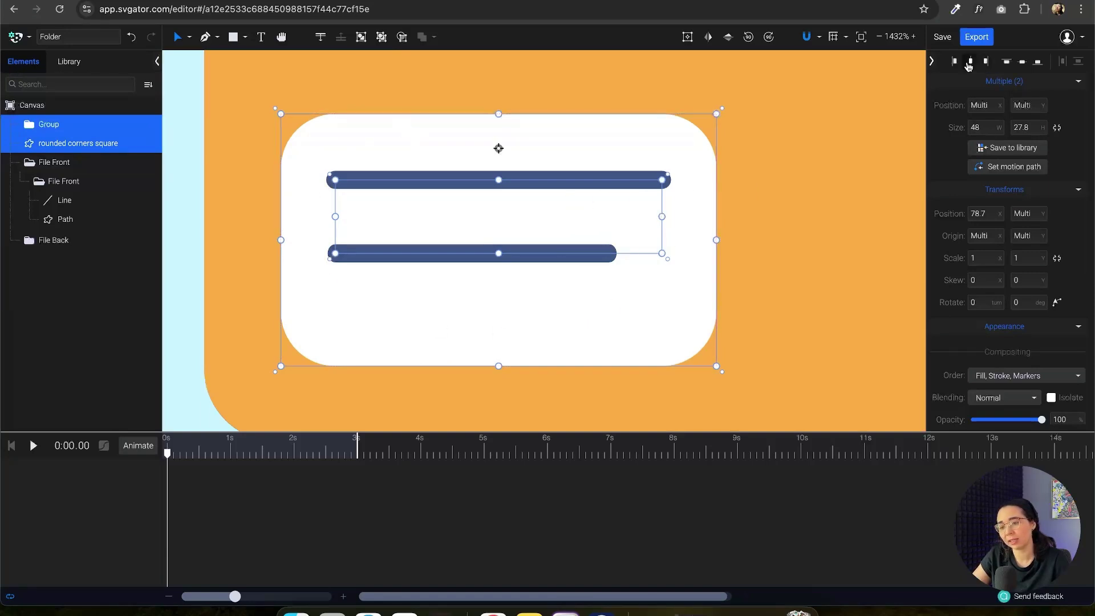
pyautogui.click(1022, 62)
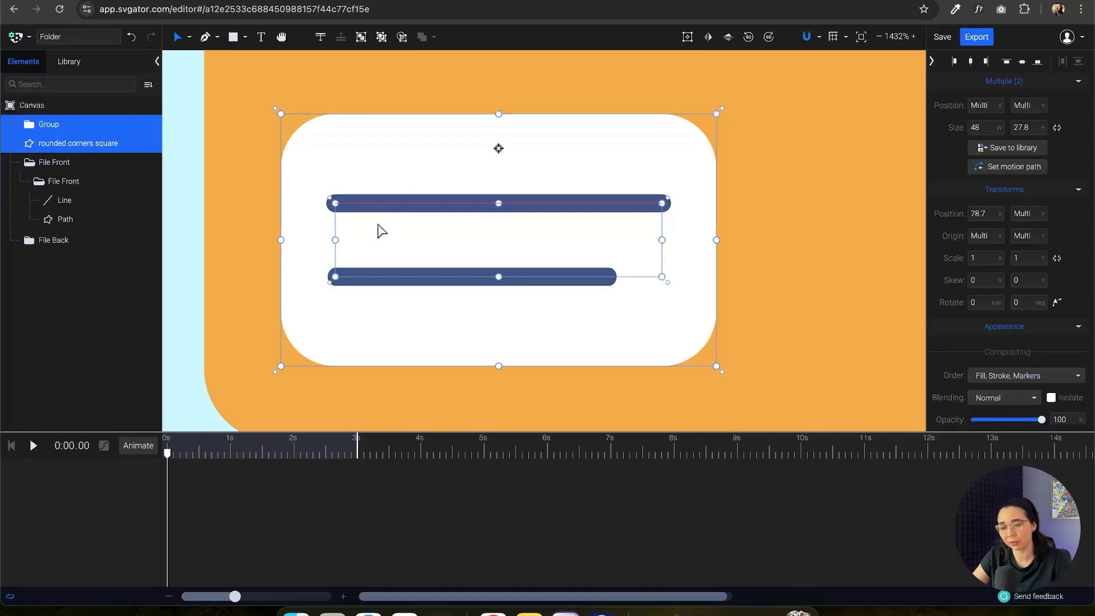
pyautogui.press('space')
pyautogui.press('space')
pyautogui.hotkey('shift', '1')
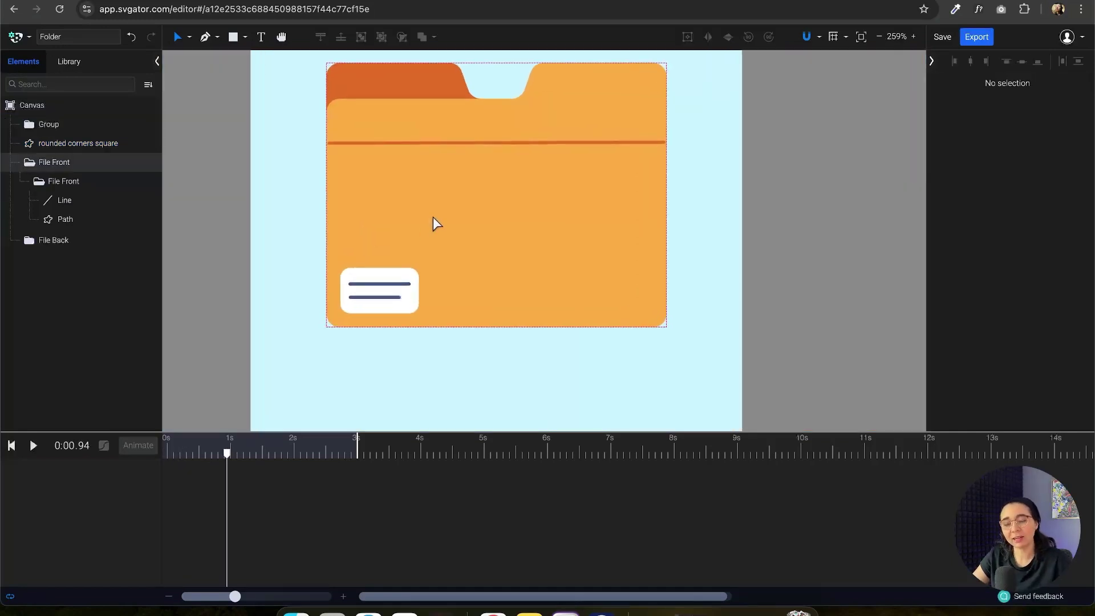
# - Try centering the line group alone on the canvas horizontally and vertically, and undo both alignments
pyautogui.click(371, 295)
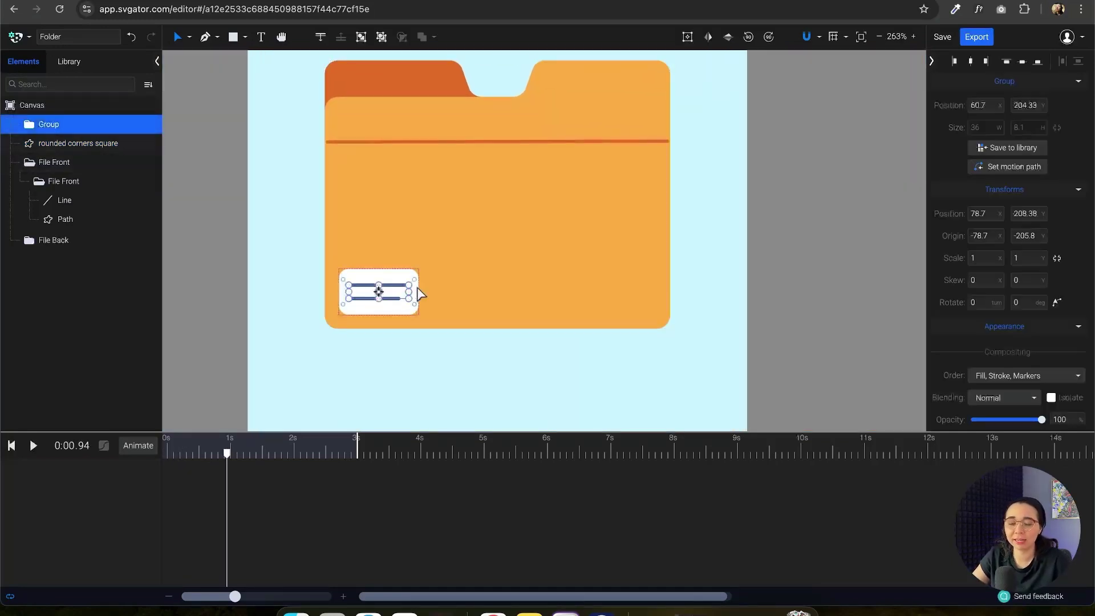
pyautogui.click(970, 61)
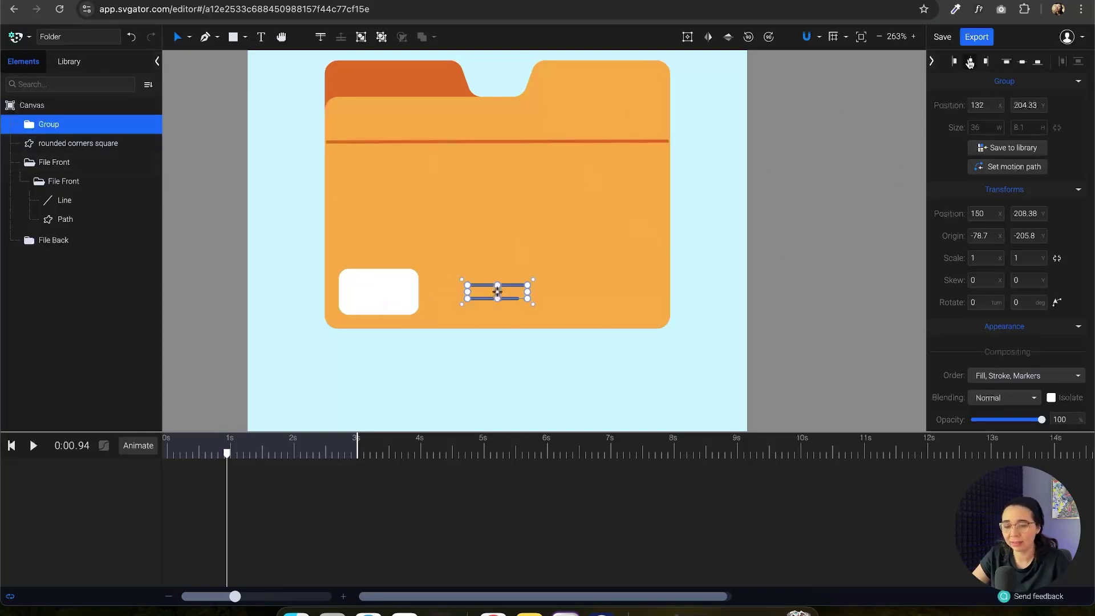
pyautogui.click(1023, 63)
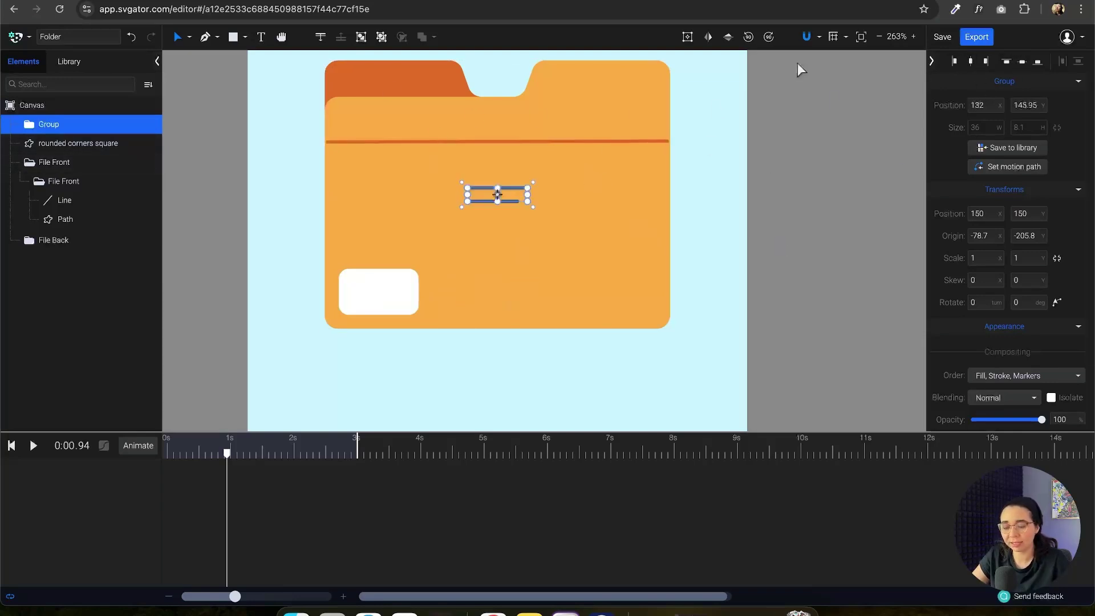
pyautogui.scroll(-2, 754, 187)
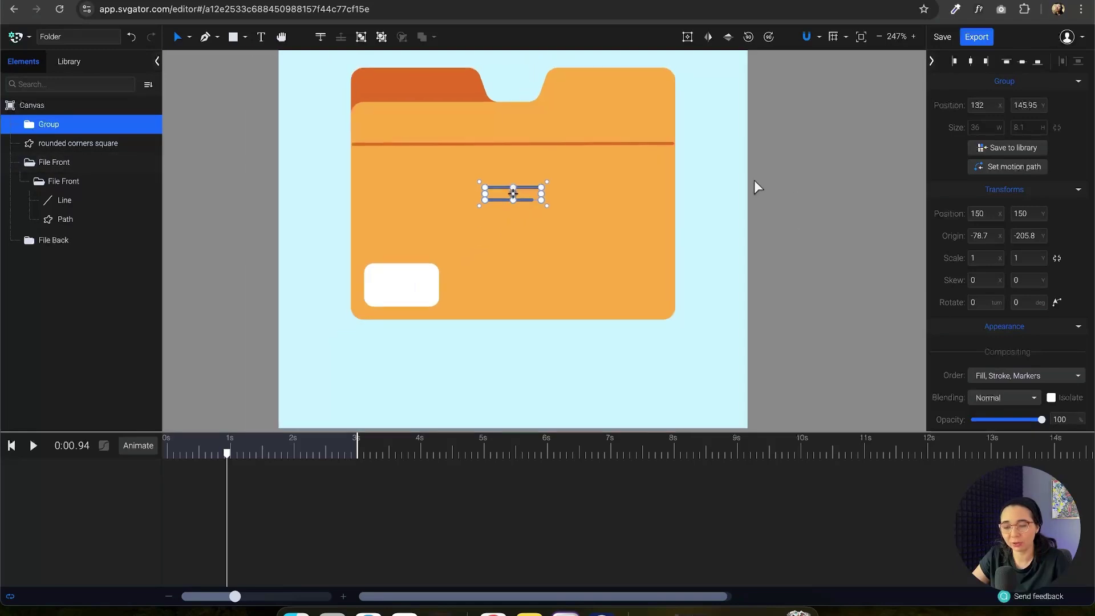
pyautogui.click(713, 180)
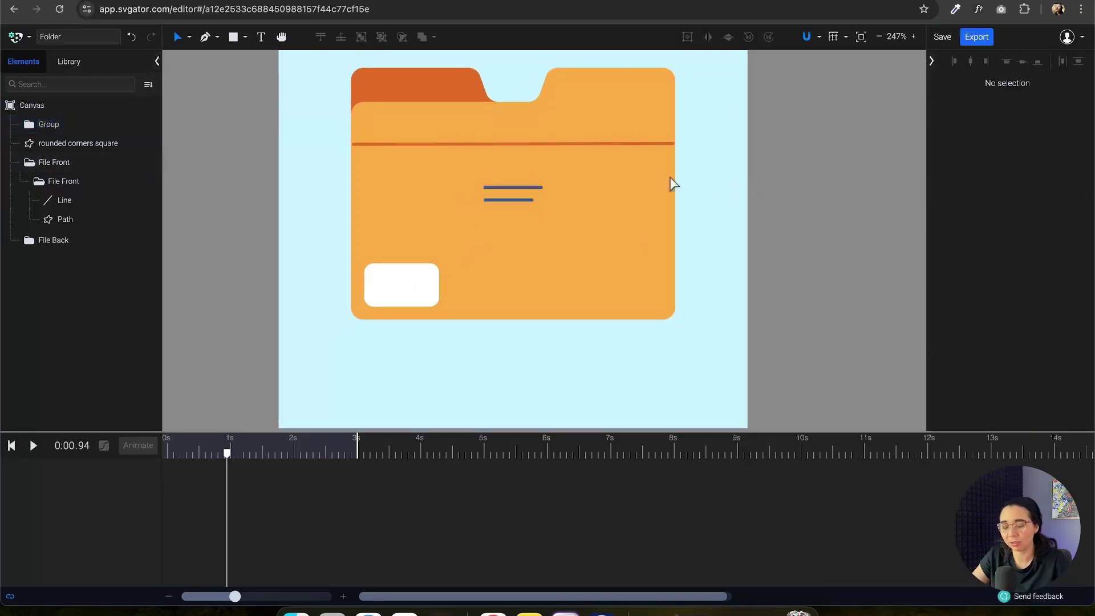
pyautogui.press('super+z')
pyautogui.press('super+z')
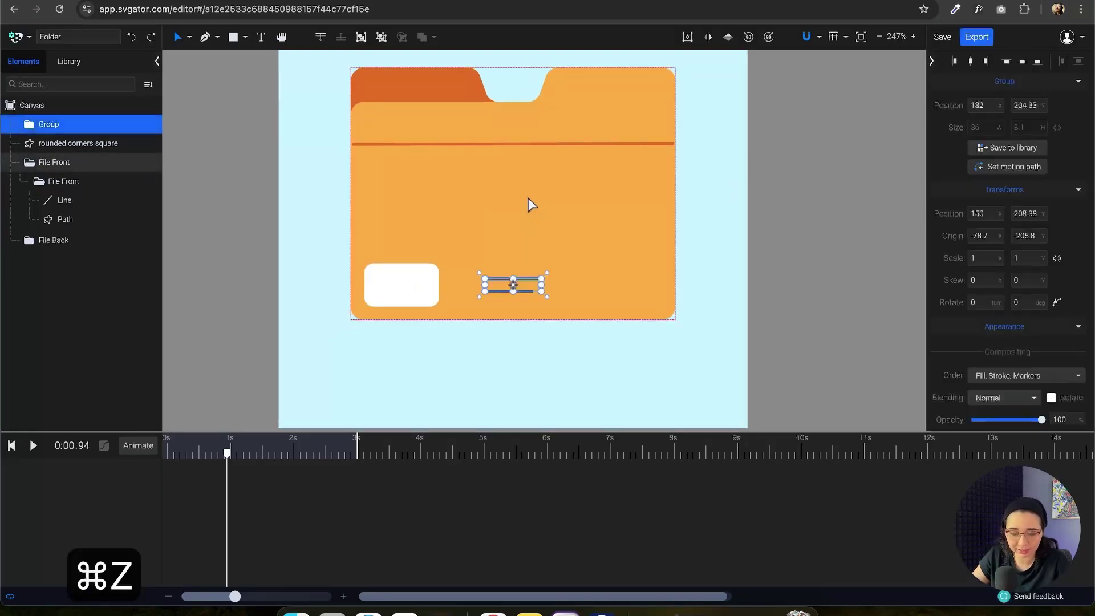
pyautogui.click(741, 258)
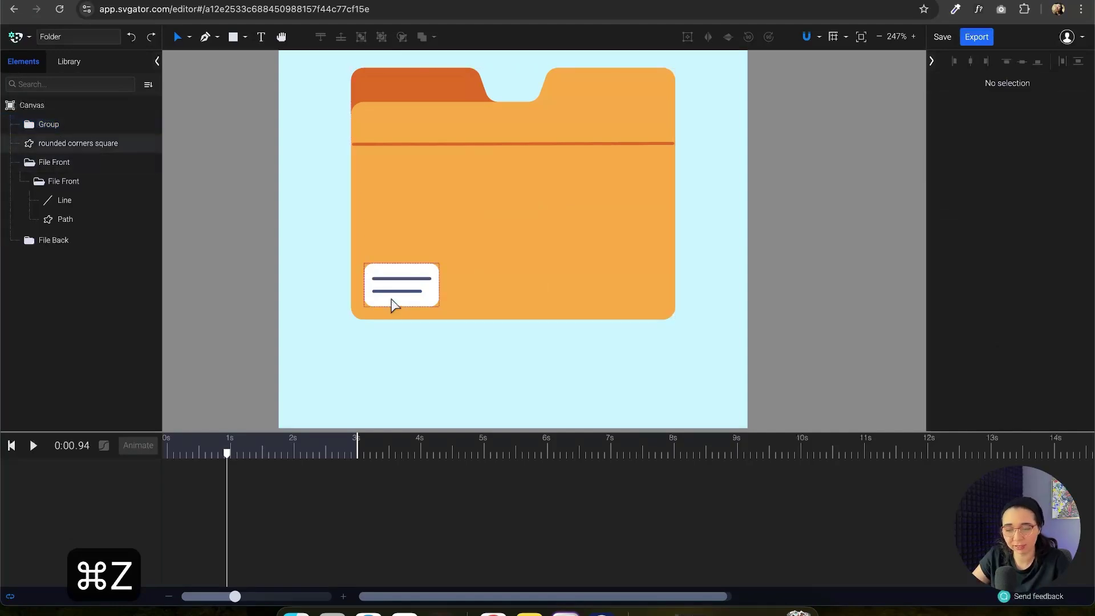
# - Group the white rounded label together with its line group
pyautogui.scroll(5, 393, 300)
pyautogui.click(365, 188)
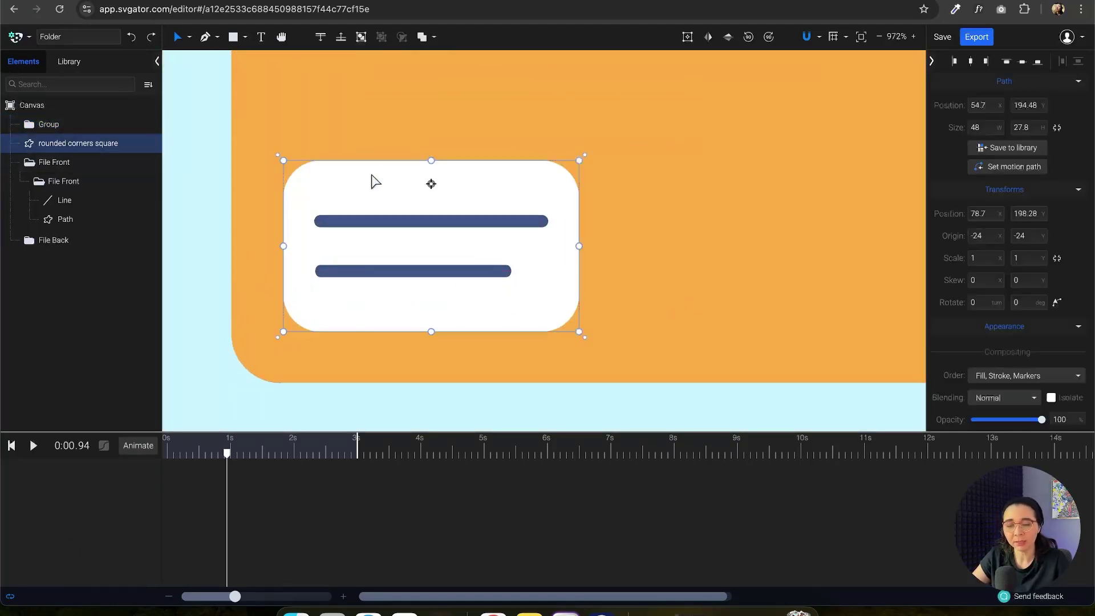
pyautogui.keyDown('shift'); pyautogui.click(502, 225); pyautogui.keyUp('shift')
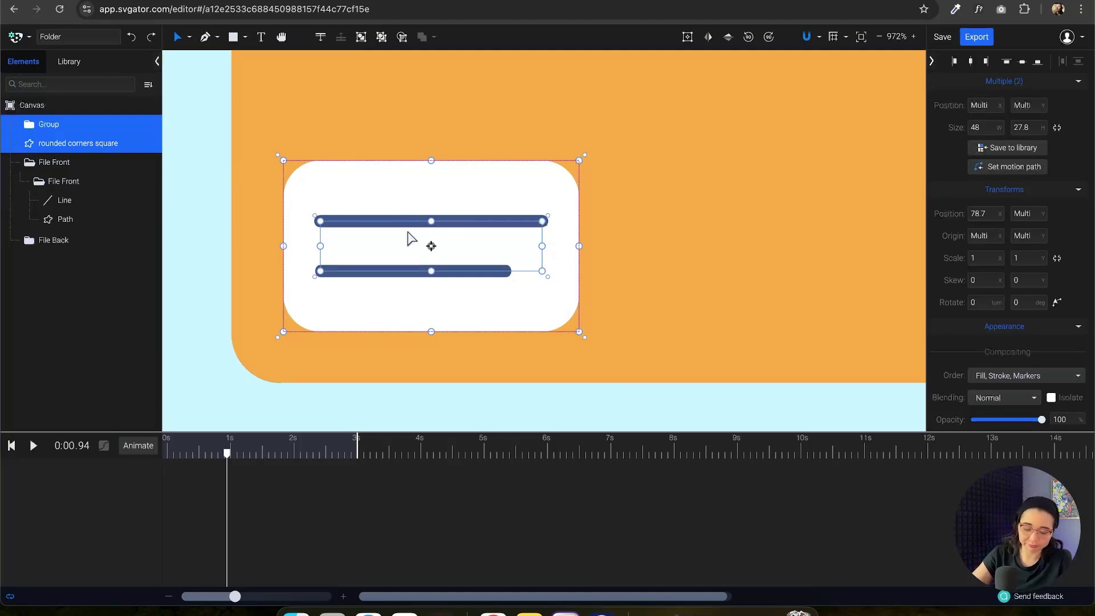
pyautogui.press('super+g')
pyautogui.scroll(-10, 429, 262)
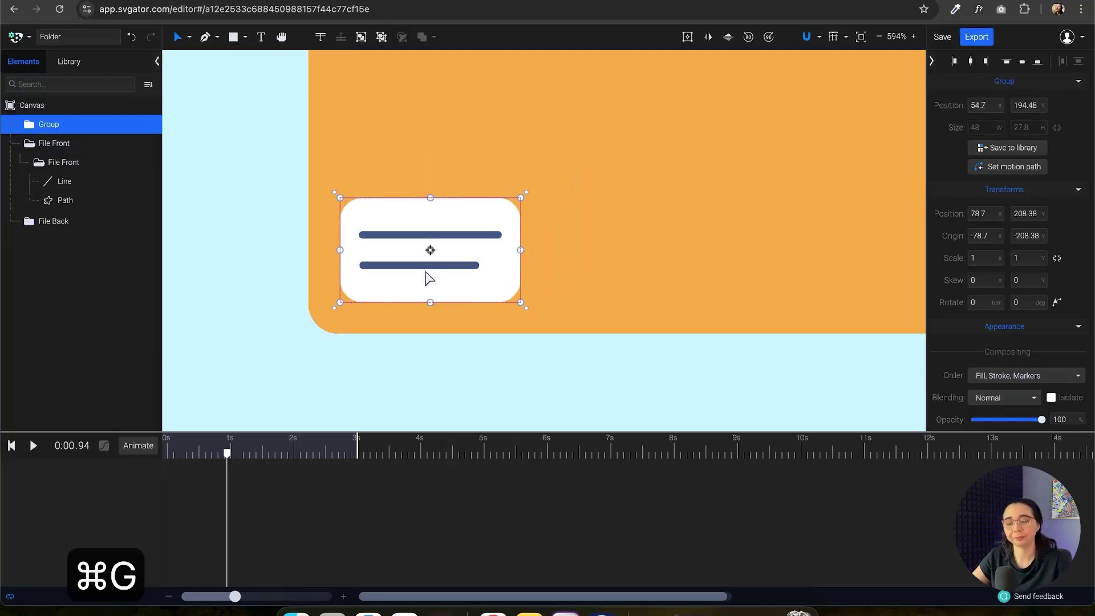
pyautogui.click(496, 359)
# - Draw a rectangle over the folder and resize it to about 181 × 130 px, at about X 37, Y 85
pyautogui.scroll(2, 530, 194)
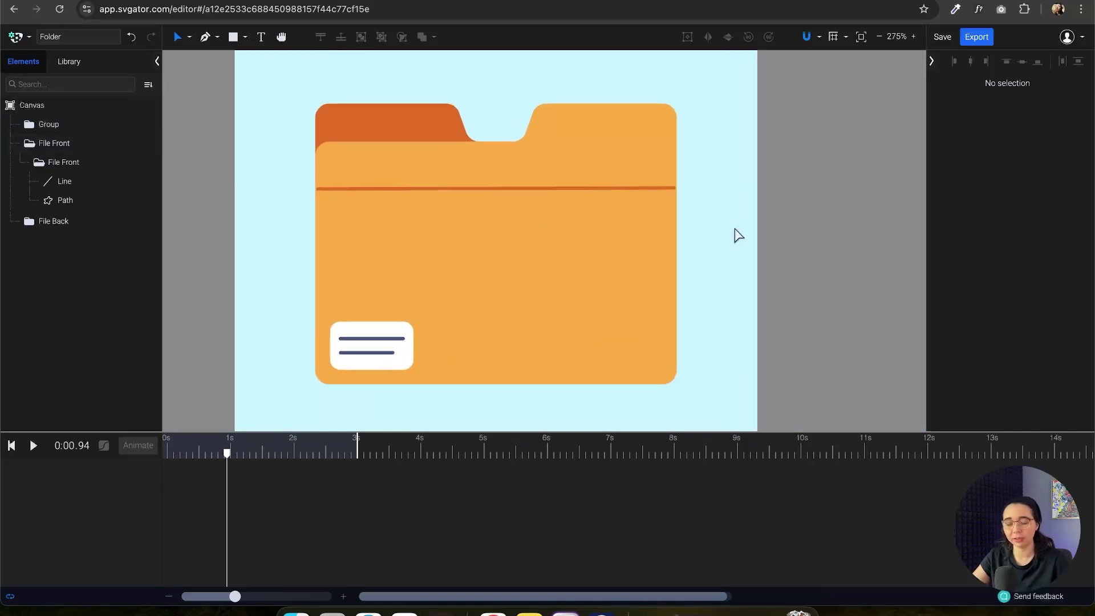
pyautogui.scroll(1, 782, 252)
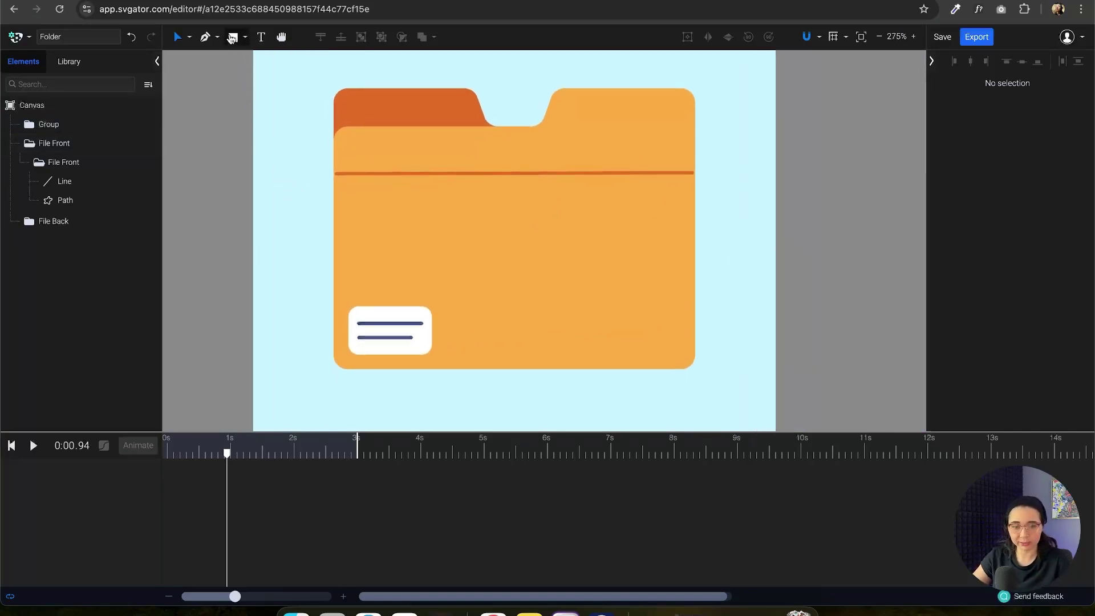
pyautogui.click(233, 37)
pyautogui.moveTo(301, 113)
pyautogui.mouseDown()
pyautogui.moveTo(410, 250)
pyautogui.moveTo(530, 316)
pyautogui.moveTo(515, 352)
pyautogui.moveTo(636, 345)
pyautogui.moveTo(645, 354)
pyautogui.mouseUp()
pyautogui.moveTo(780, 237); pyautogui.dragTo(804, 232)
pyautogui.click(601, 183)
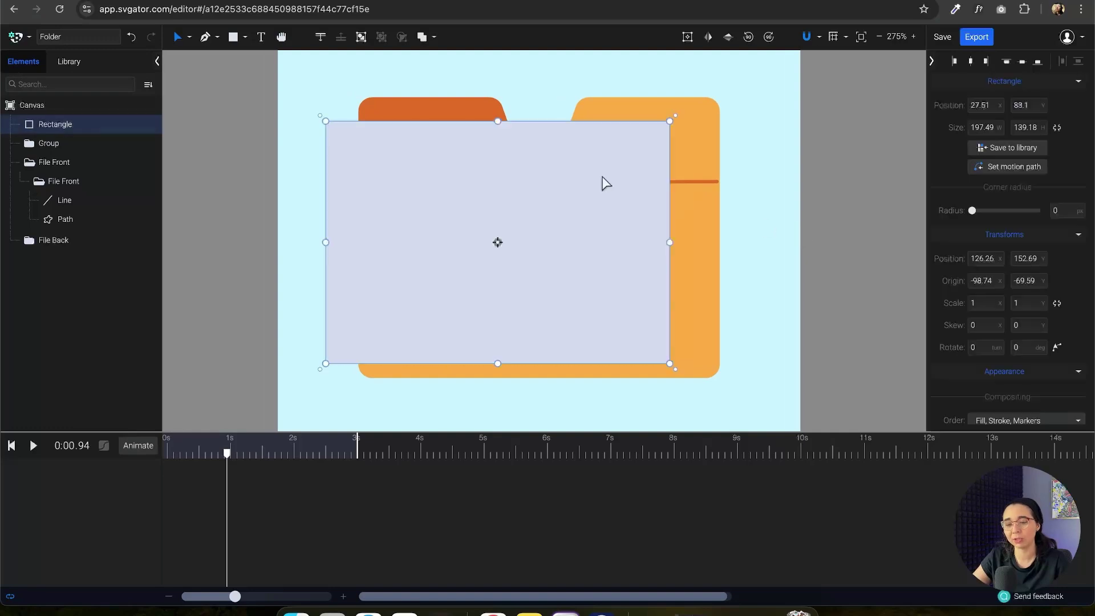
pyautogui.moveTo(498, 121); pyautogui.dragTo(507, 192)
pyautogui.moveTo(690, 237); pyautogui.dragTo(607, 252)
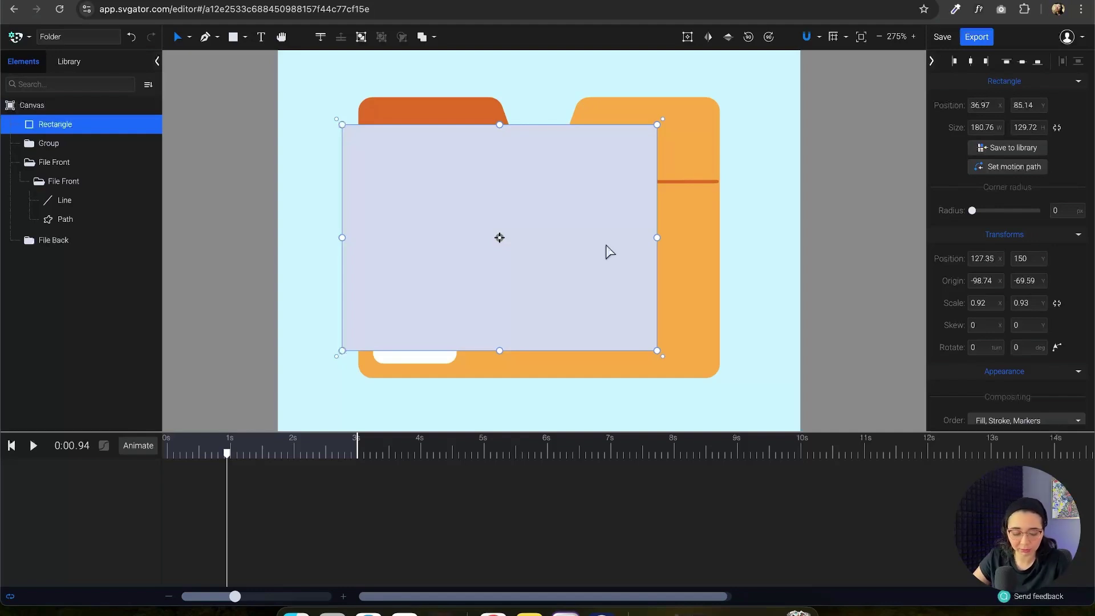
# - Duplicate the rectangle in place and fill the copy with white, #FFFFFF
pyautogui.press('super+c')
pyautogui.press('super+v')
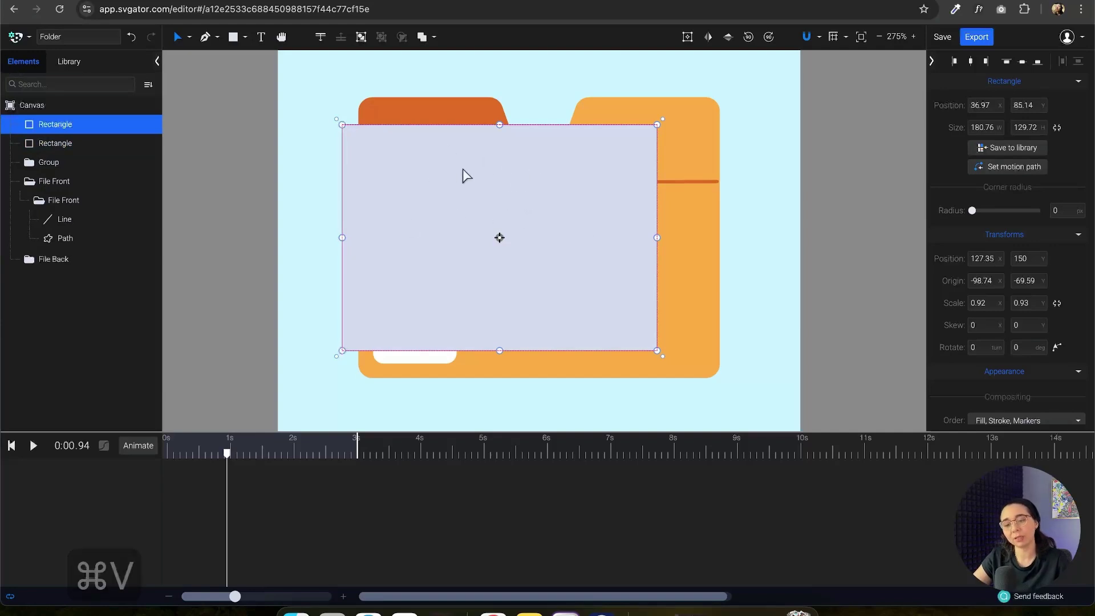
pyautogui.scroll(-5, 998, 261)
pyautogui.click(949, 256)
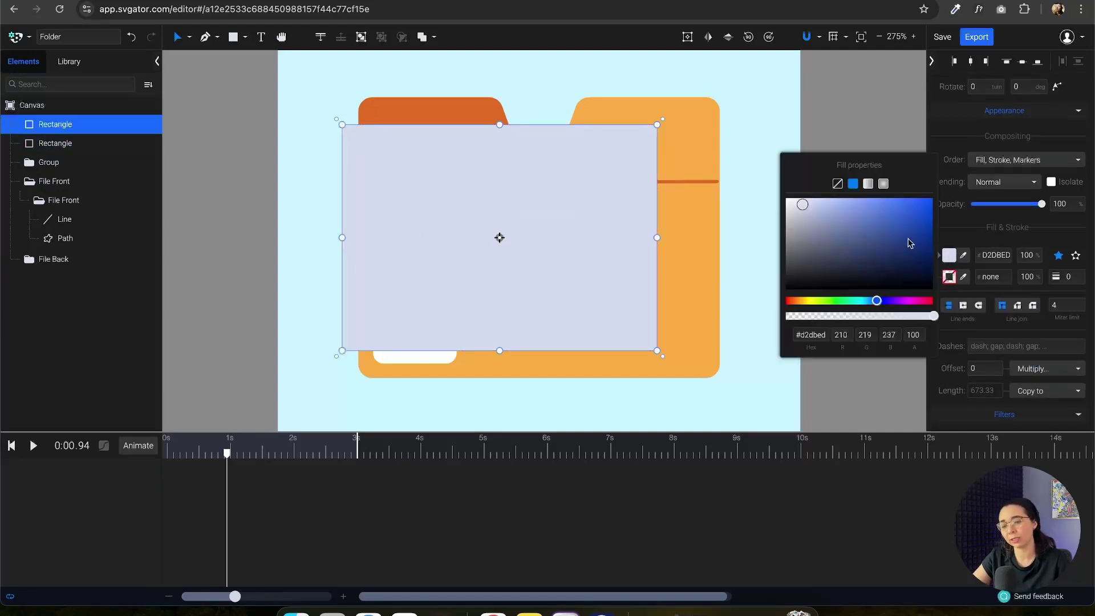
pyautogui.moveTo(811, 206); pyautogui.dragTo(785, 197)
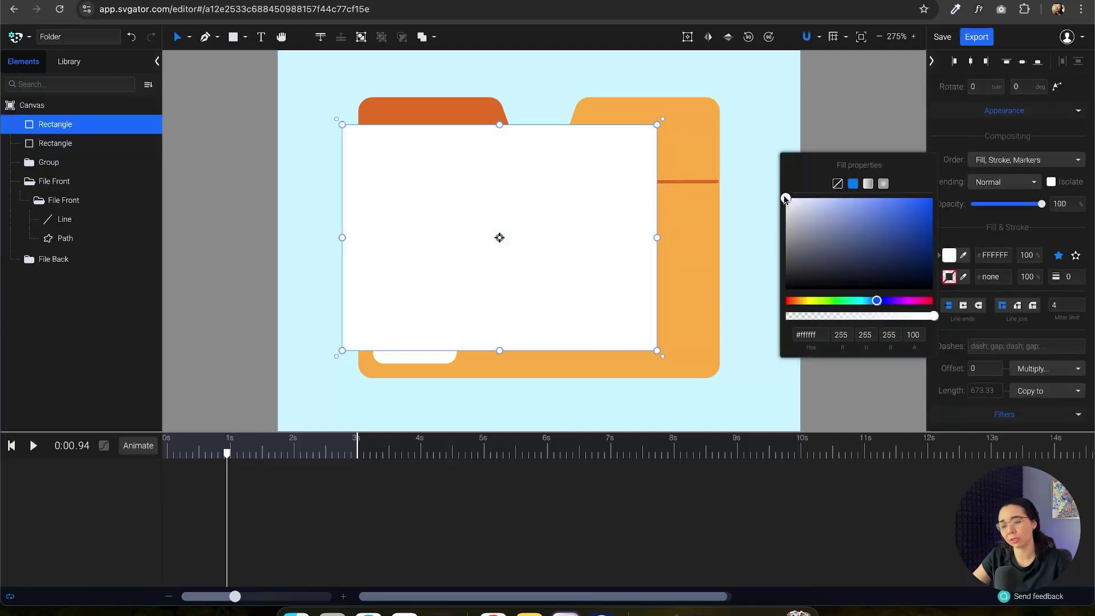
pyautogui.click(239, 173)
# - Group the two rectangles and place the group between File Front and File Back in the layer order
pyautogui.click(19, 181)
pyautogui.click(96, 144)
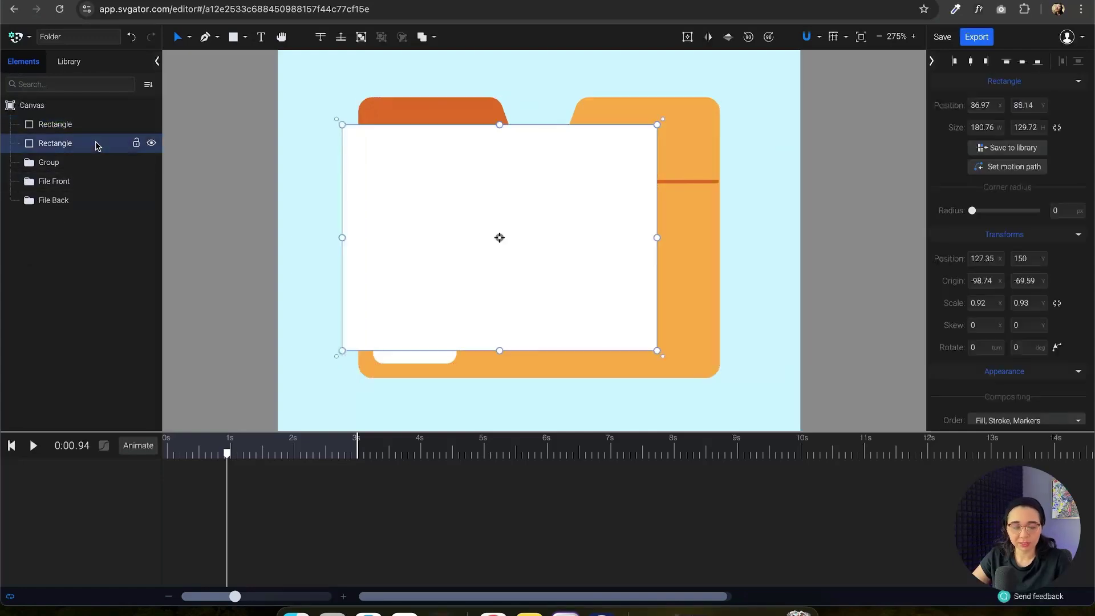
pyautogui.keyDown('shift'); pyautogui.click(101, 125); pyautogui.keyUp('shift')
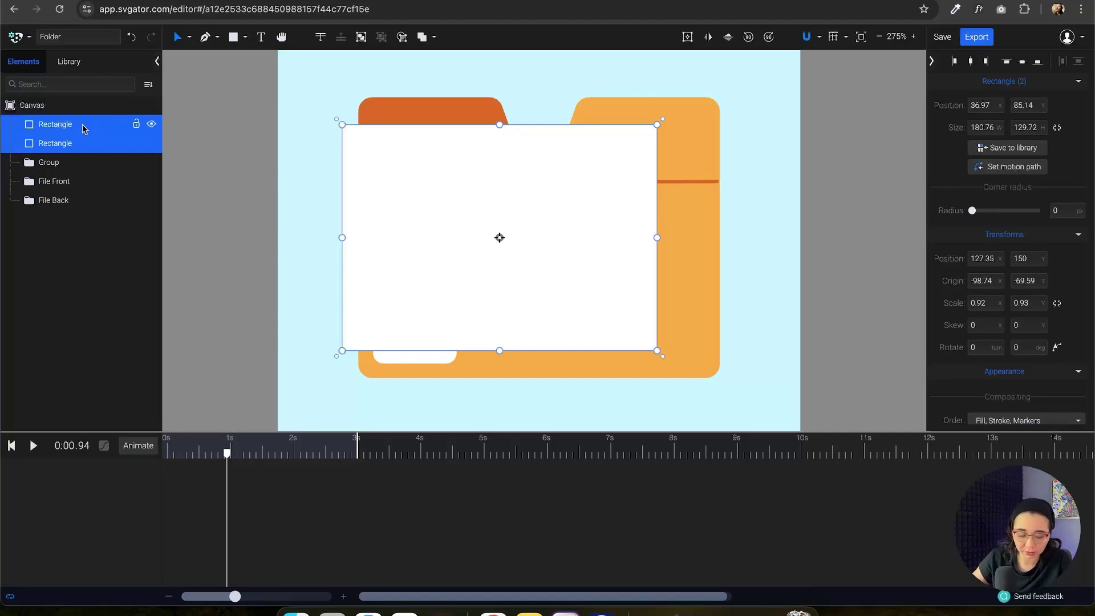
pyautogui.press('super+g')
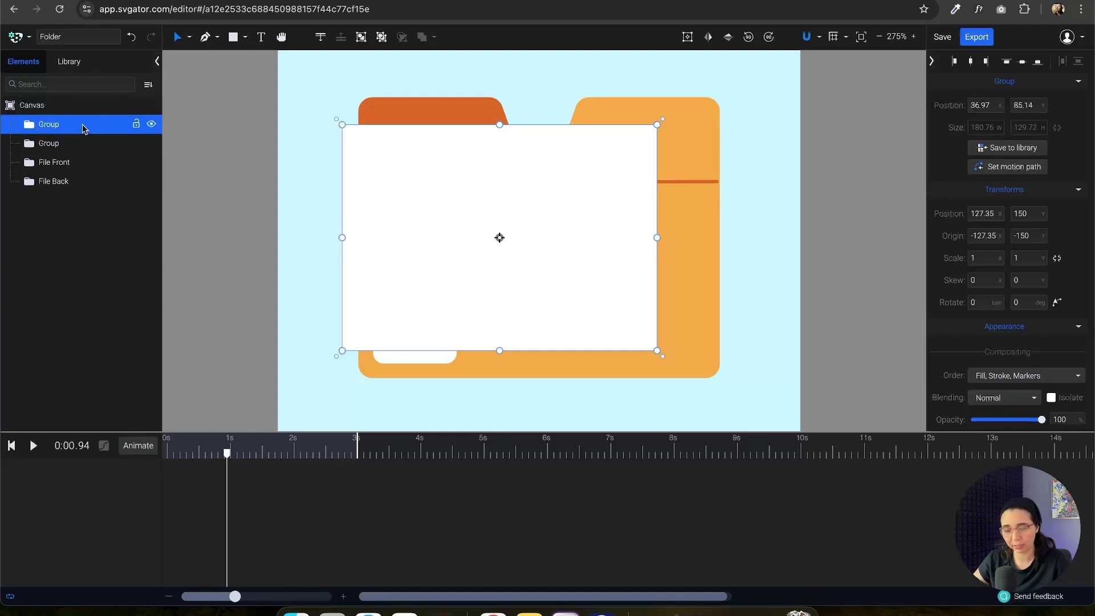
pyautogui.press('super+Down')
pyautogui.press('super+Down')
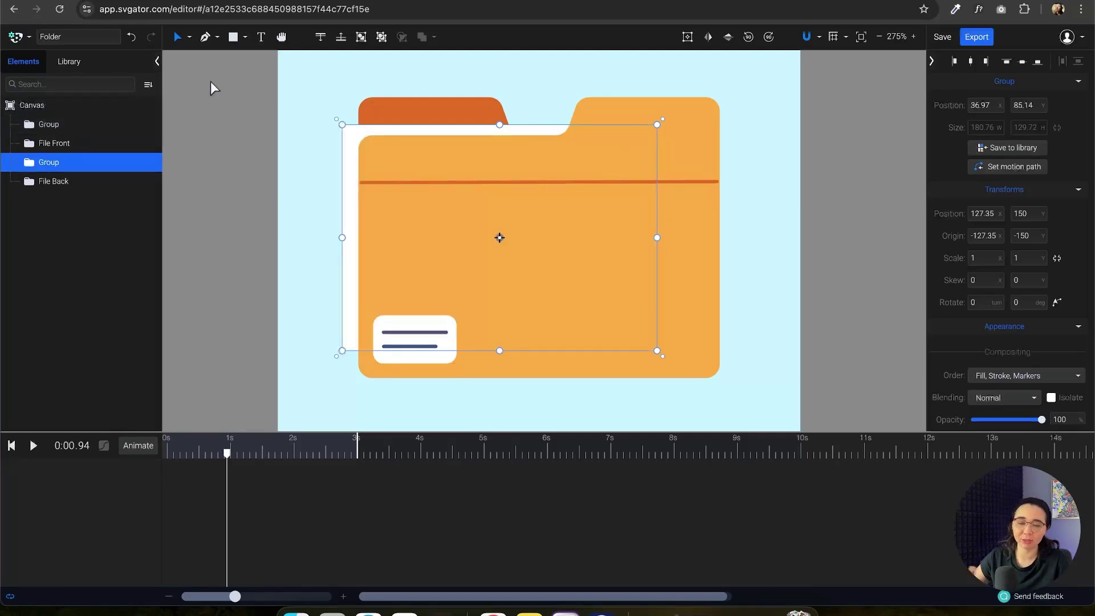
# - Move the white paper group to about X 41 and rename the label's group as Label
pyautogui.moveTo(338, 151); pyautogui.dragTo(355, 150)
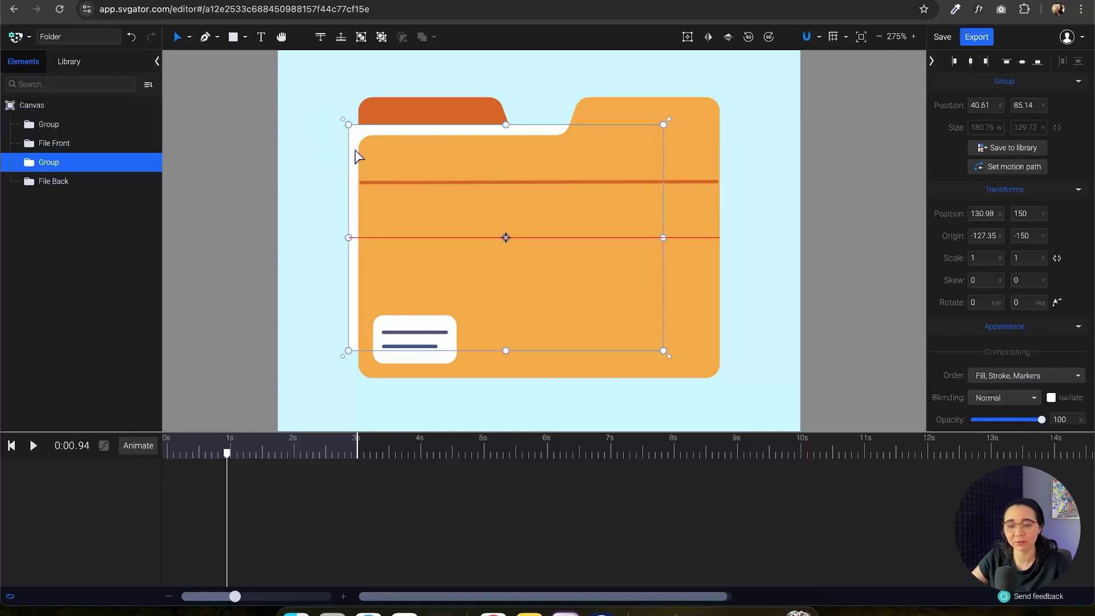
pyautogui.click(54, 124)
pyautogui.keyDown('shift'); pyautogui.click(67, 146); pyautogui.keyUp('shift')
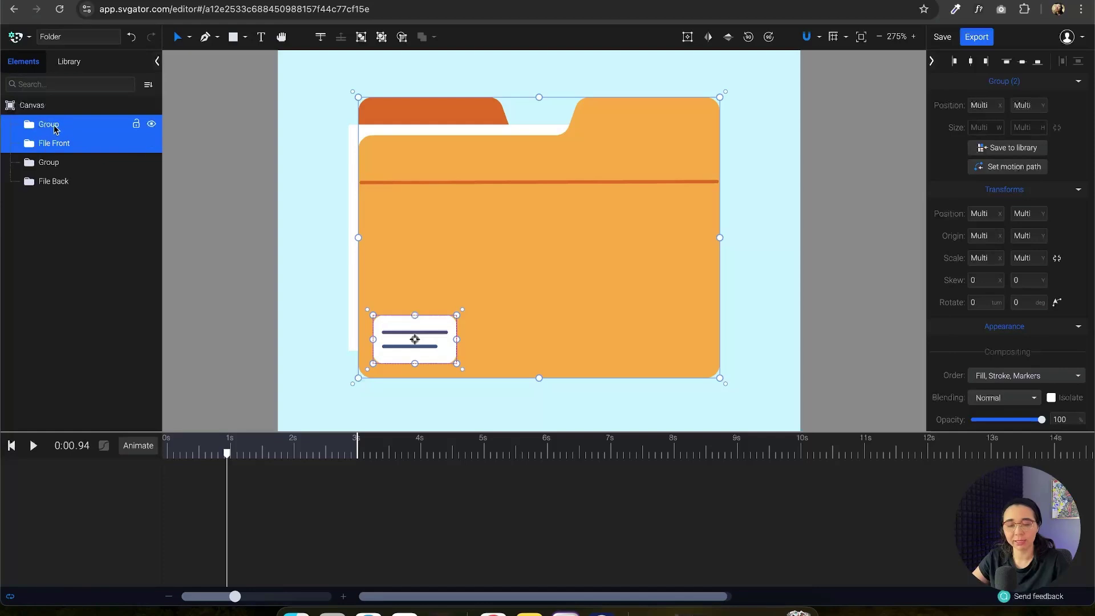
pyautogui.doubleClick(55, 126)
pyautogui.write('O')
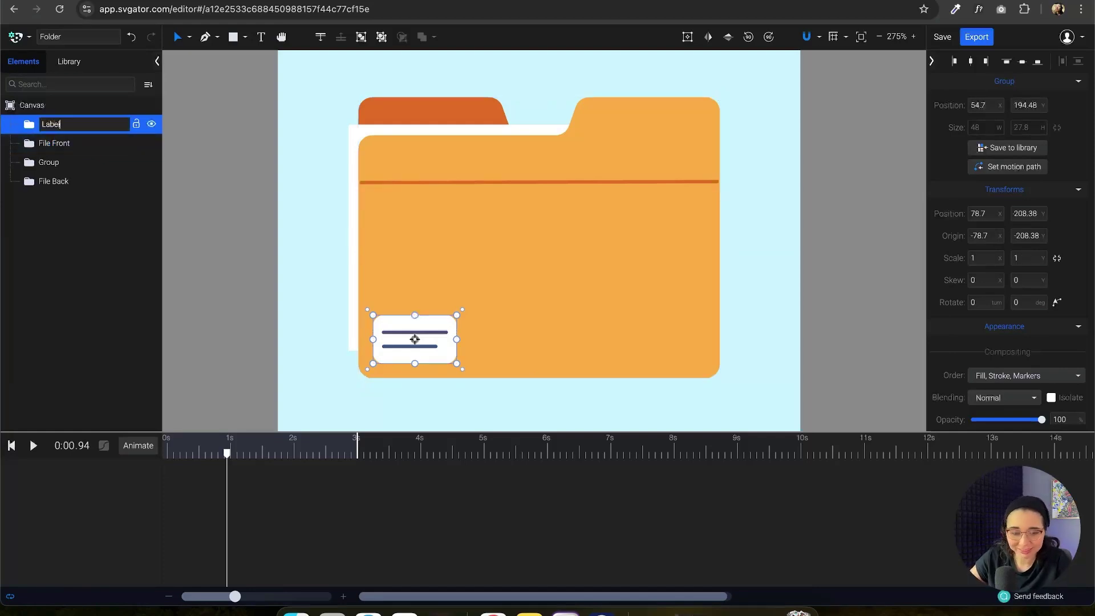
# - Group the Label and File Front layers together
pyautogui.click(80, 146)
pyautogui.keyDown('shift'); pyautogui.click(82, 131); pyautogui.keyUp('shift')
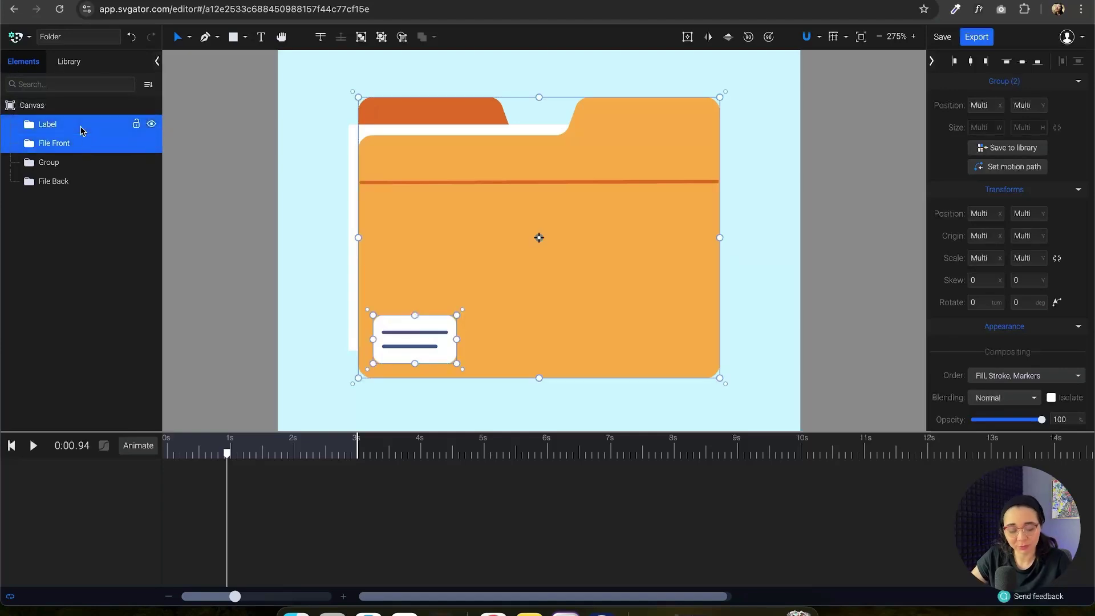
pyautogui.rightClick(81, 126)
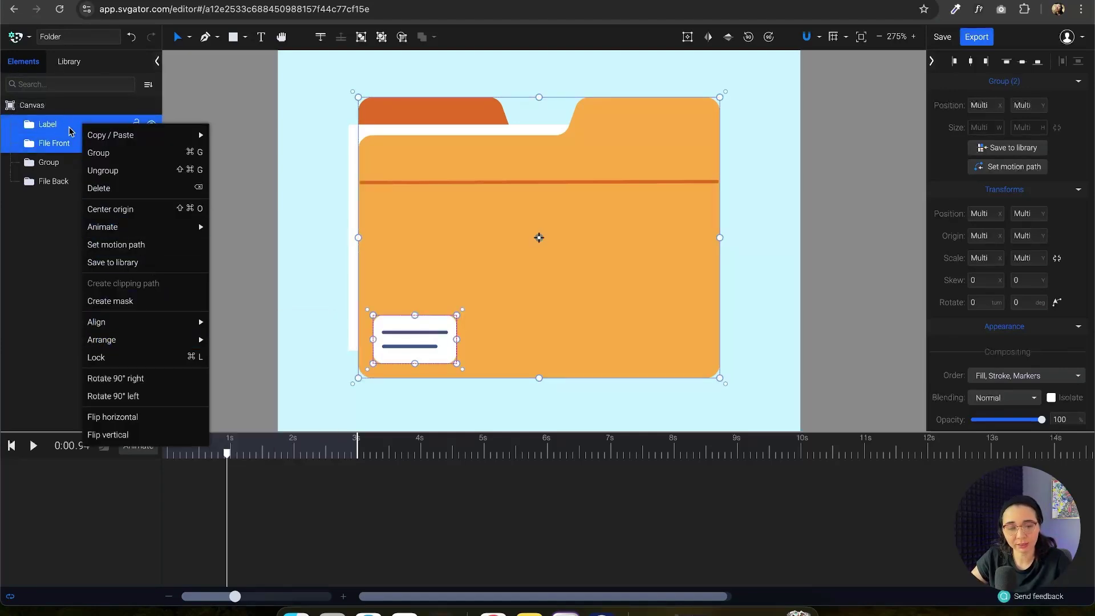
pyautogui.click(132, 159)
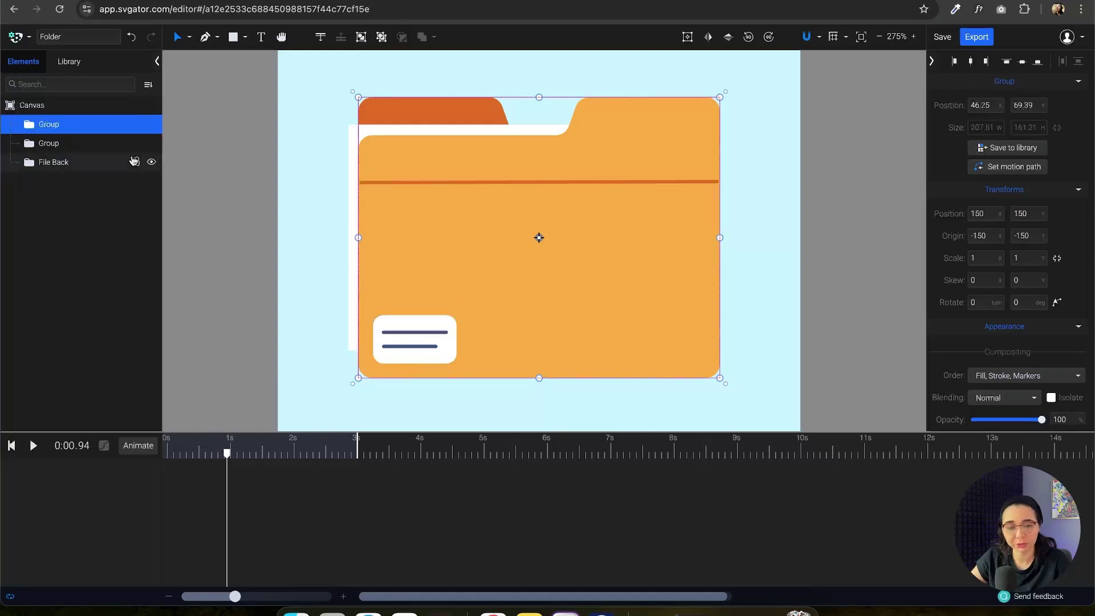
pyautogui.click(277, 210)
# - Try slanting the folder front by shifting the upper nodes of its path sideways, and undo the change
pyautogui.scroll(-3, 479, 168)
pyautogui.scroll(1, 562, 125)
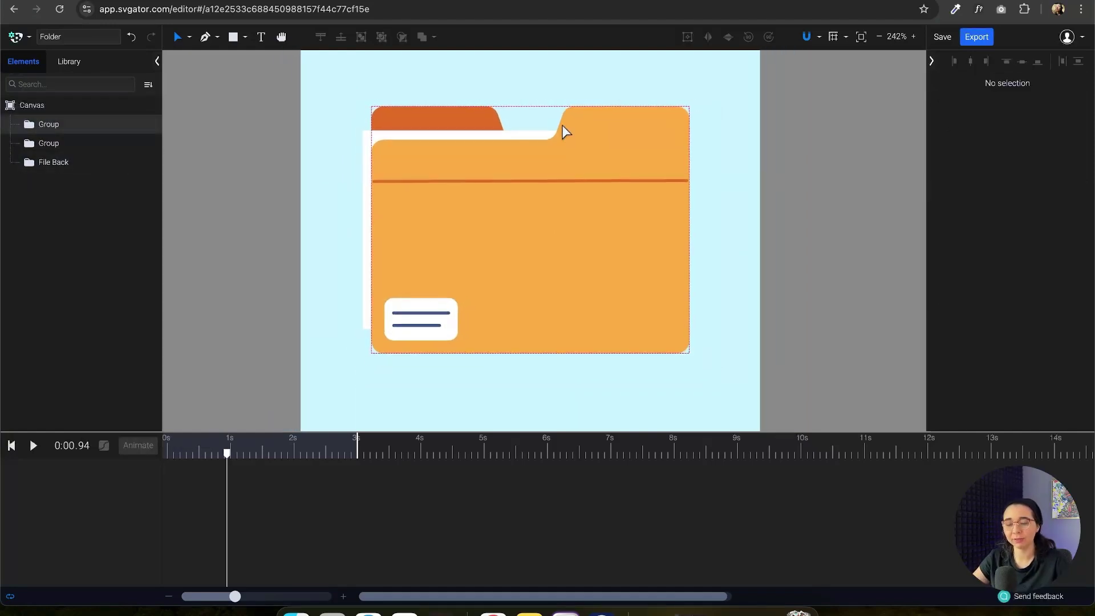
pyautogui.hscroll(2, 775, 228)
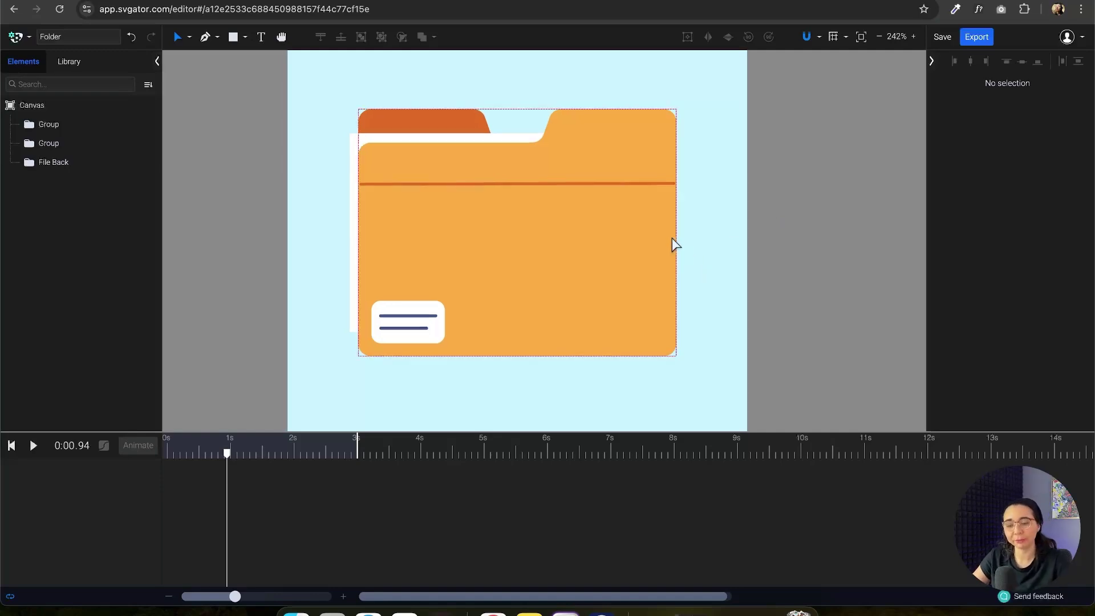
pyautogui.press('h')
pyautogui.scroll(-2, 740, 207)
pyautogui.scroll(2, 704, 266)
pyautogui.scroll(1, 683, 273)
pyautogui.scroll(-1, 683, 274)
pyautogui.press('v')
pyautogui.click(534, 260)
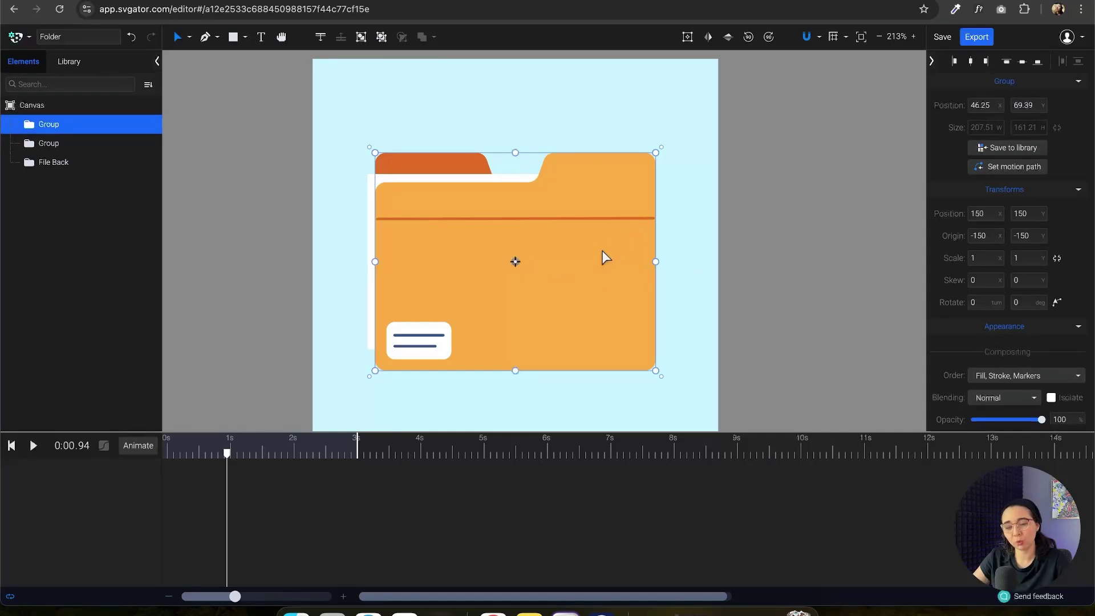
pyautogui.doubleClick(566, 195)
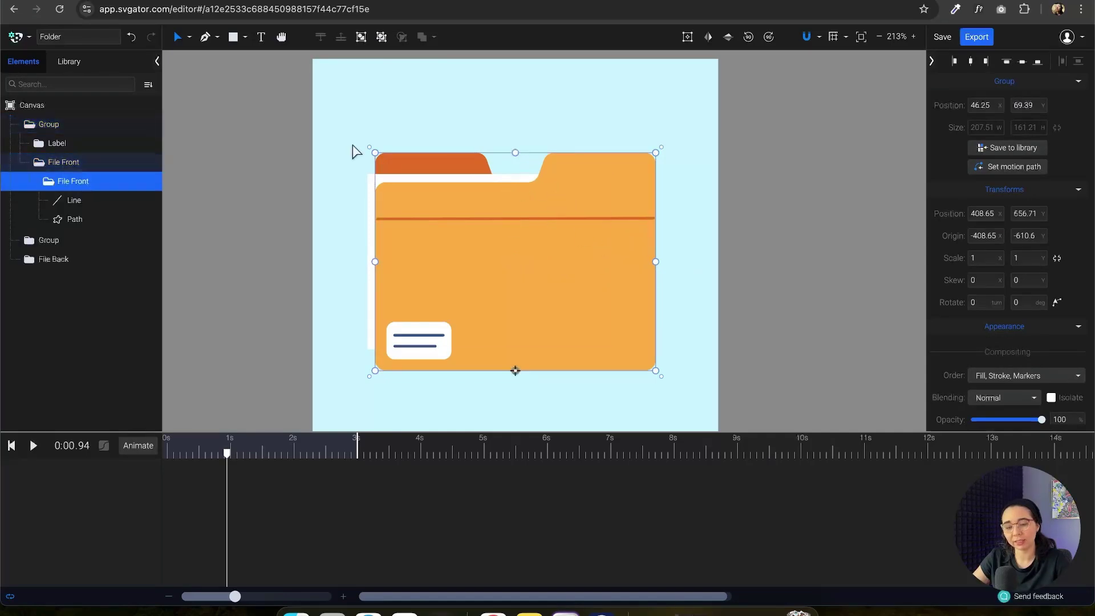
pyautogui.doubleClick(618, 206)
pyautogui.moveTo(331, 111); pyautogui.dragTo(680, 234)
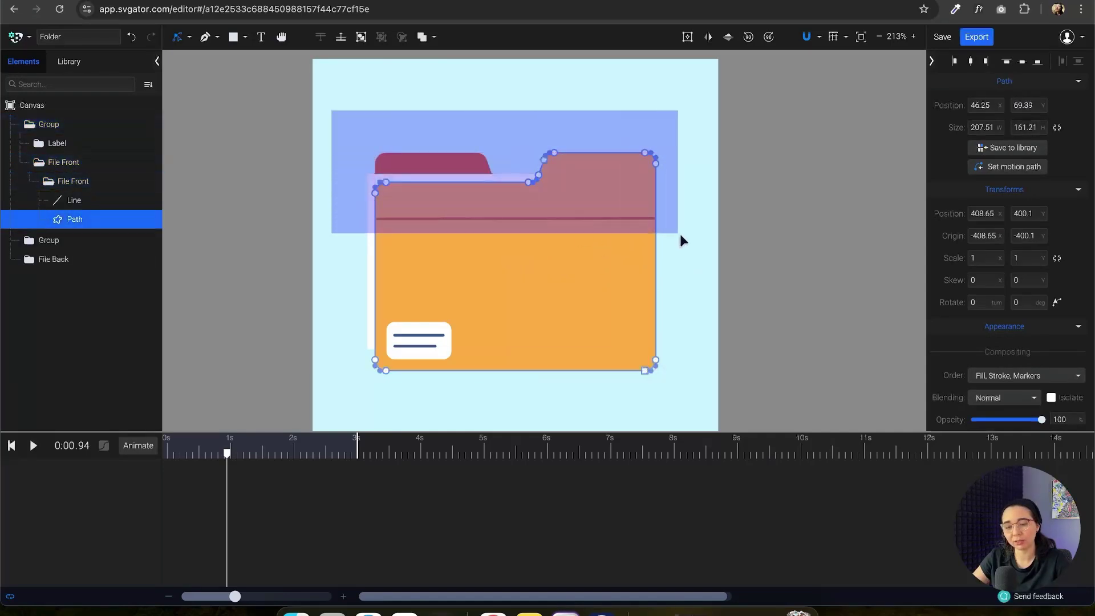
pyautogui.click(589, 148)
pyautogui.doubleClick(549, 162)
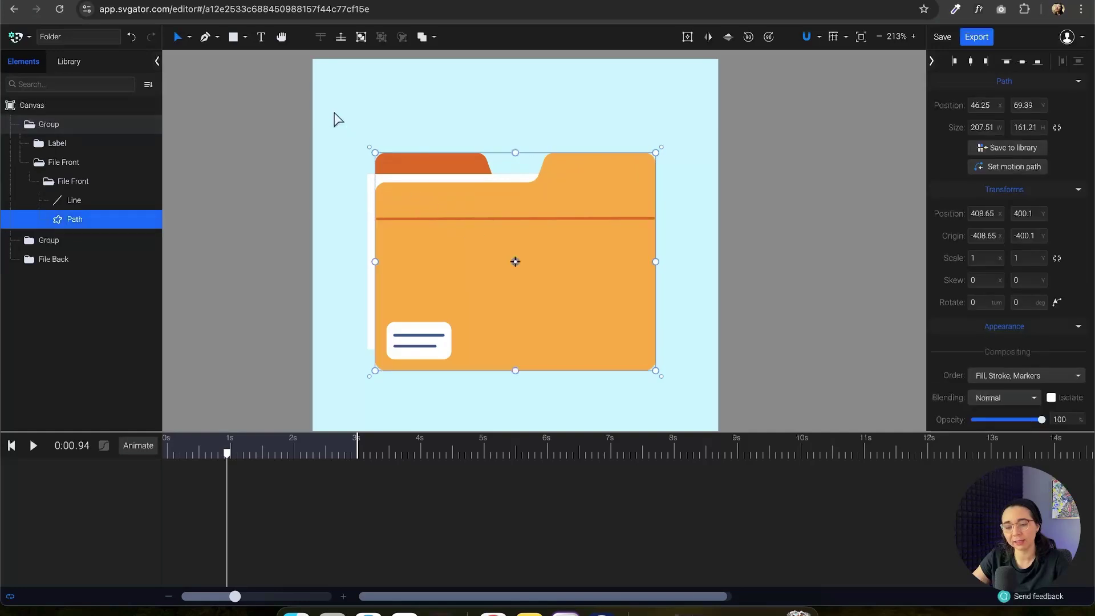
pyautogui.moveTo(303, 100); pyautogui.dragTo(670, 201)
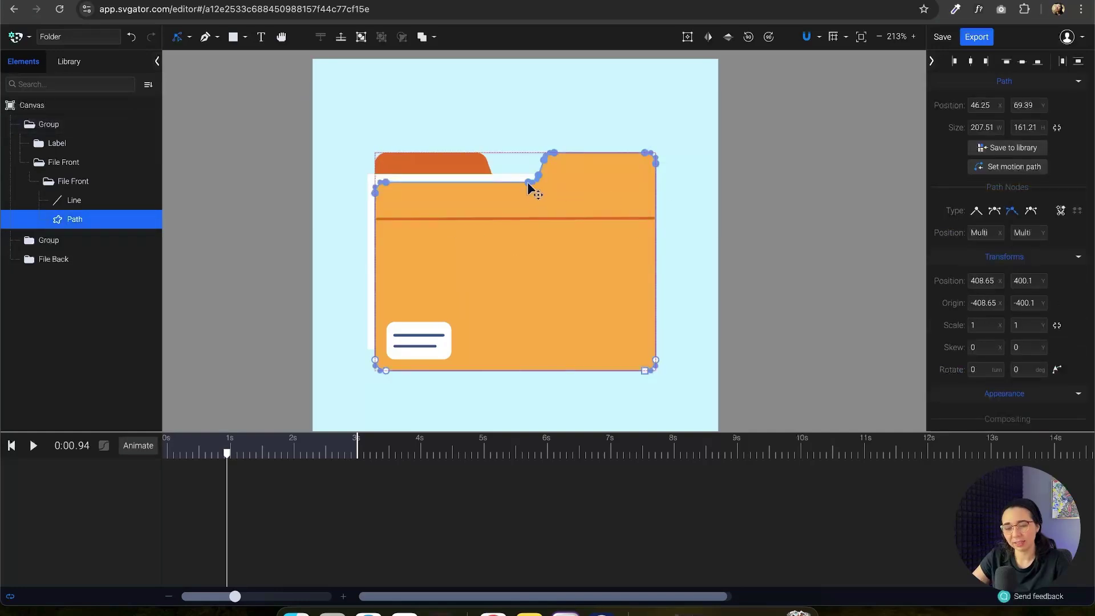
pyautogui.moveTo(528, 182); pyautogui.dragTo(558, 179)
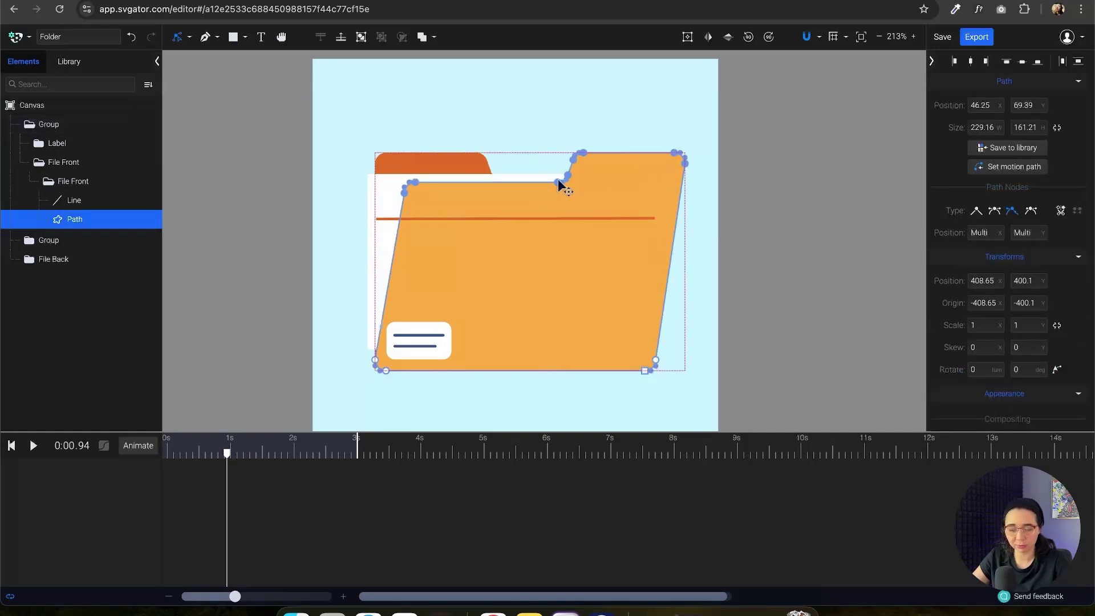
pyautogui.press('super+z')
pyautogui.press('super+z')
pyautogui.press('super+z')
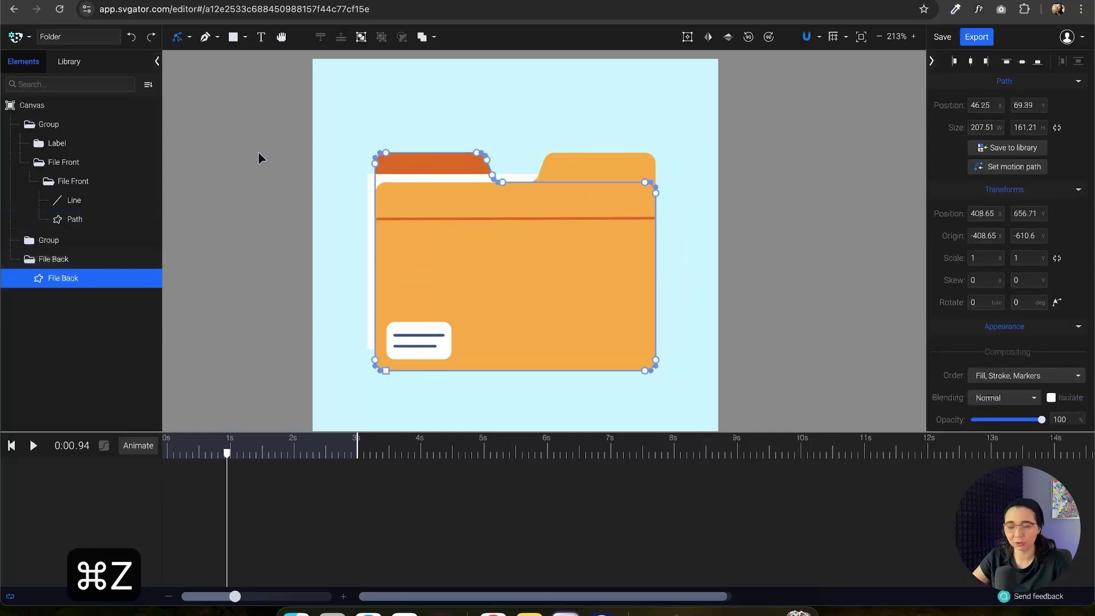
# - Try slanting the folder back by shifting its upper path nodes the opposite way, and undo the change
pyautogui.moveTo(269, 118); pyautogui.dragTo(634, 199)
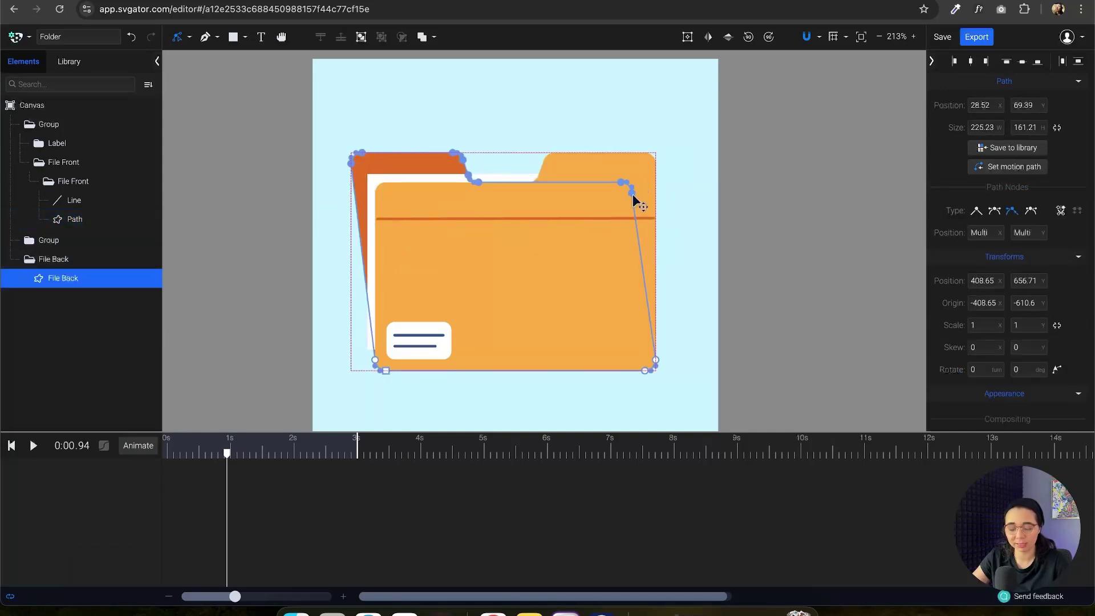
pyautogui.press('super+z')
pyautogui.press('super+z')
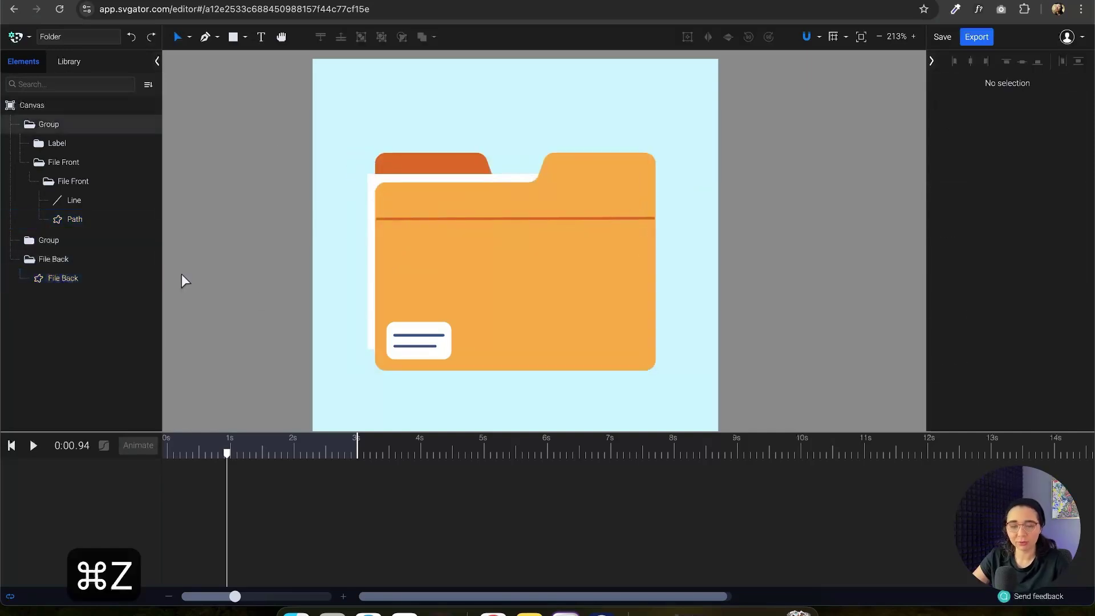
# - Collapse the front layers and rename the group holding Label and File Front as File front
pyautogui.click(499, 268)
pyautogui.scroll(5, 533, 273)
pyautogui.click(143, 447)
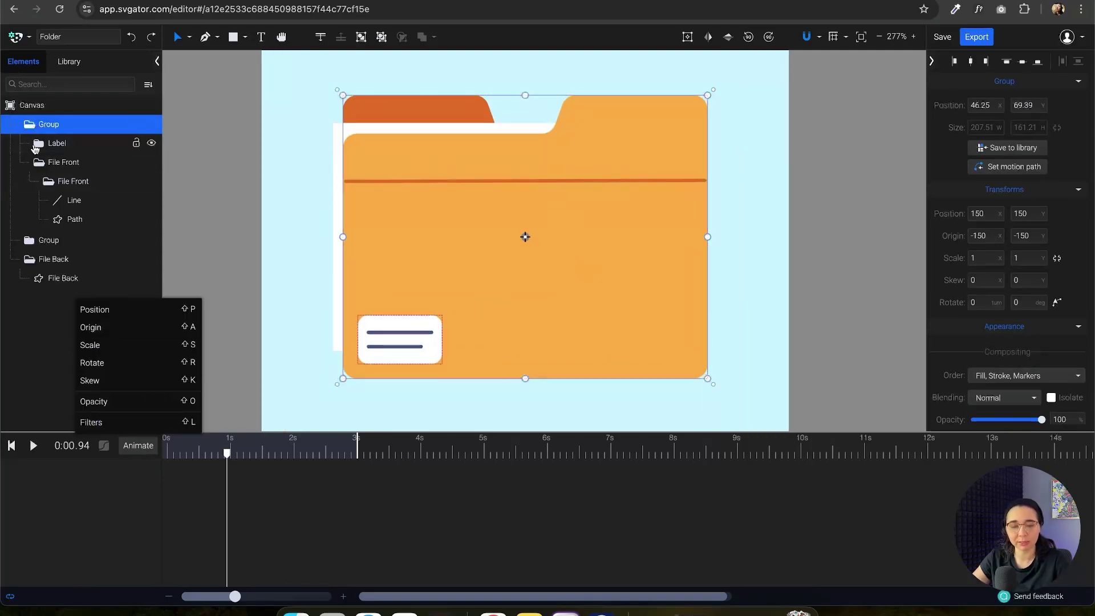
pyautogui.click(39, 163)
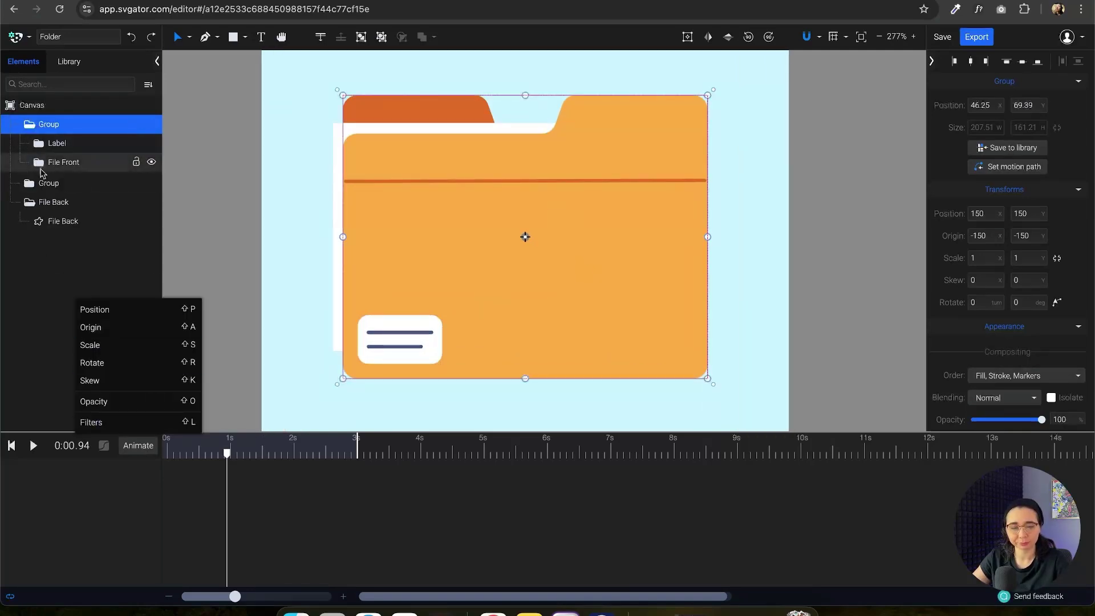
pyautogui.click(39, 269)
pyautogui.click(81, 162)
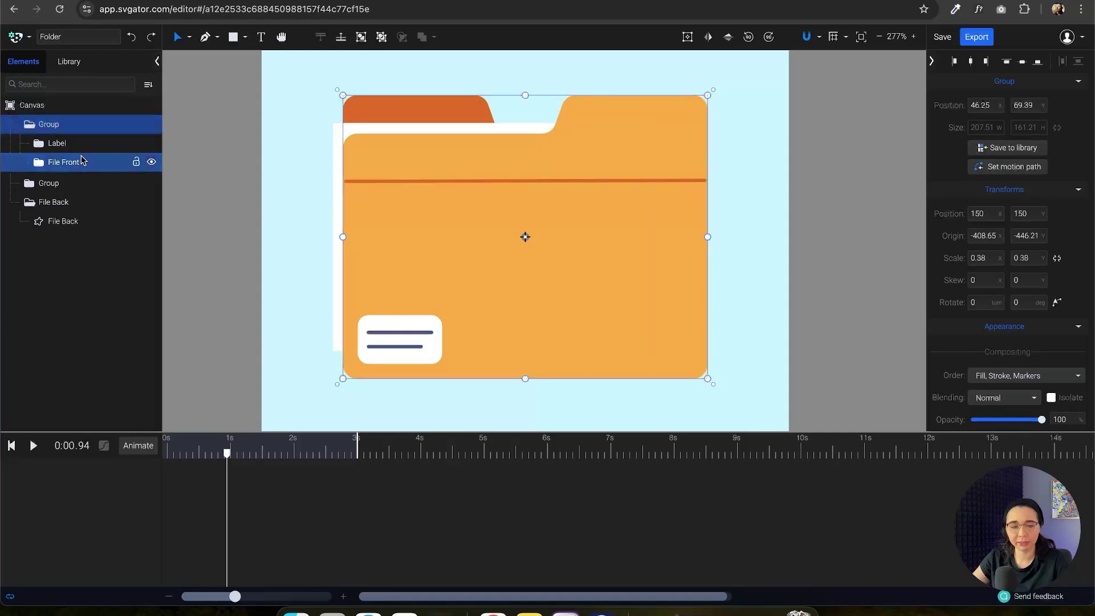
pyautogui.click(66, 124)
pyautogui.doubleClick(66, 124)
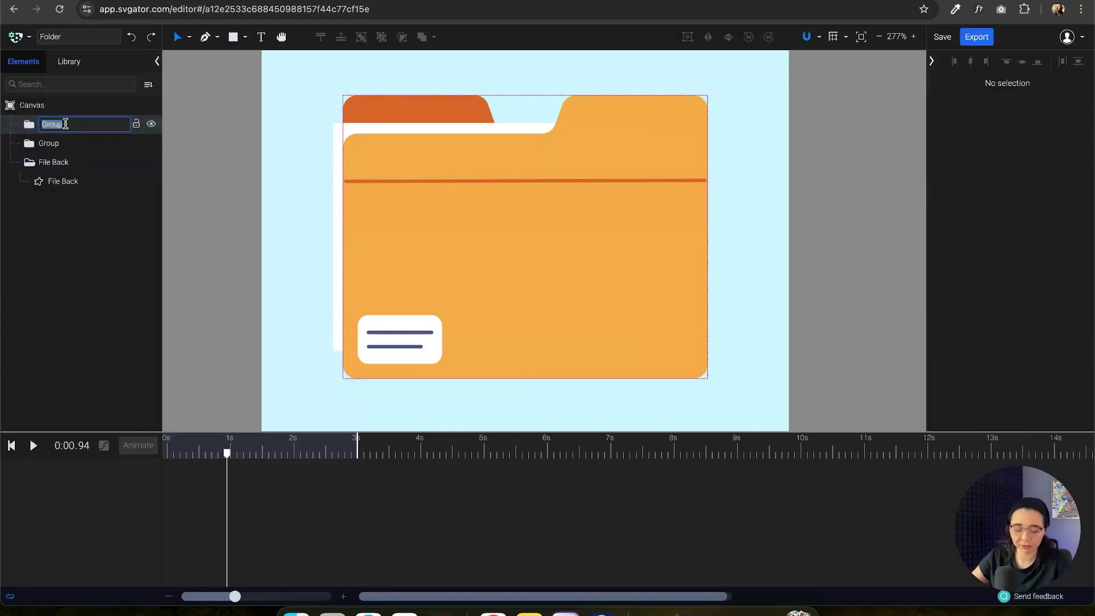
pyautogui.write('File front')
pyautogui.press('Return')
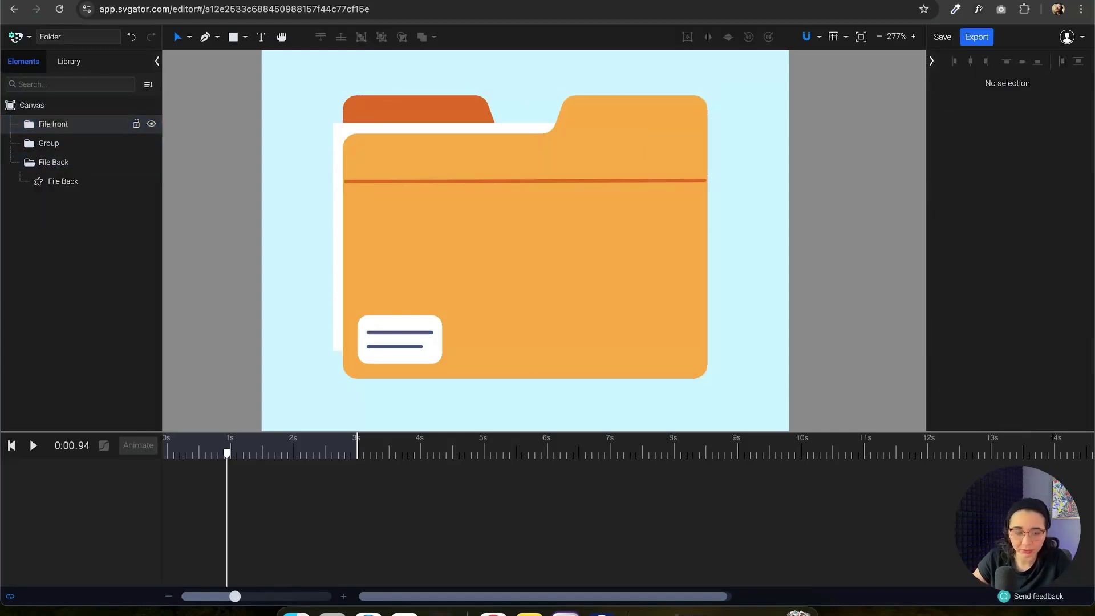
# - Return the playhead to 0 s and move the three folder groups down the canvas to Y 171.41
pyautogui.click(66, 124)
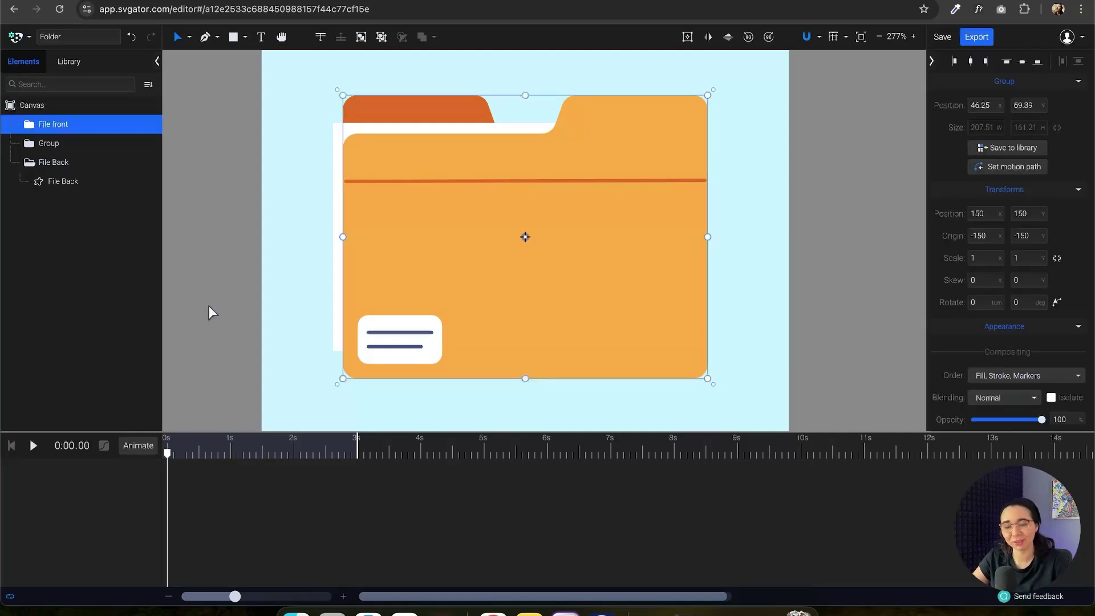
pyautogui.scroll(-5, 328, 292)
pyautogui.click(289, 246)
pyautogui.scroll(-4, 291, 231)
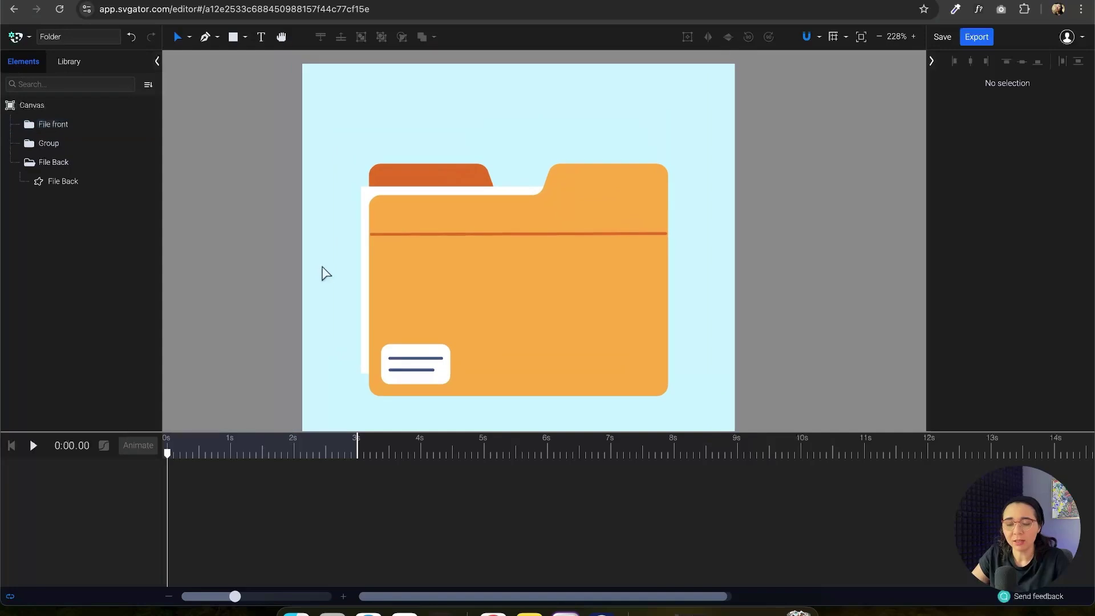
pyautogui.moveTo(231, 83); pyautogui.dragTo(701, 343)
pyautogui.moveTo(537, 230); pyautogui.dragTo(559, 251)
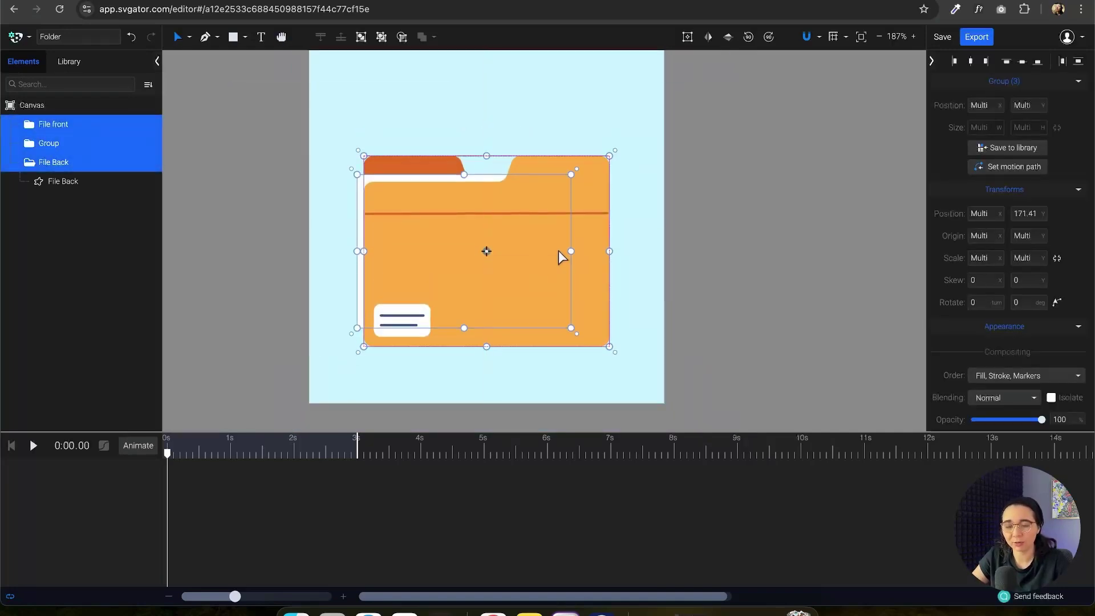
pyautogui.click(704, 166)
pyautogui.hscroll(-2, 727, 210)
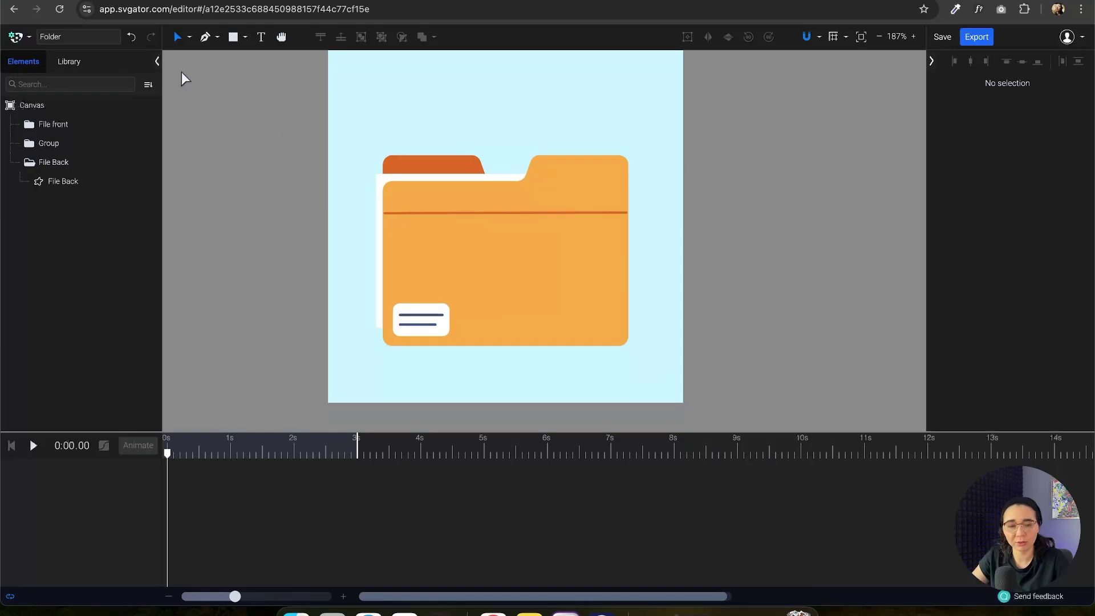
# - Search the asset library for "check" and place the circled check mark above the folder at X 150, Y 49.56
pyautogui.click(69, 62)
pyautogui.click(96, 84)
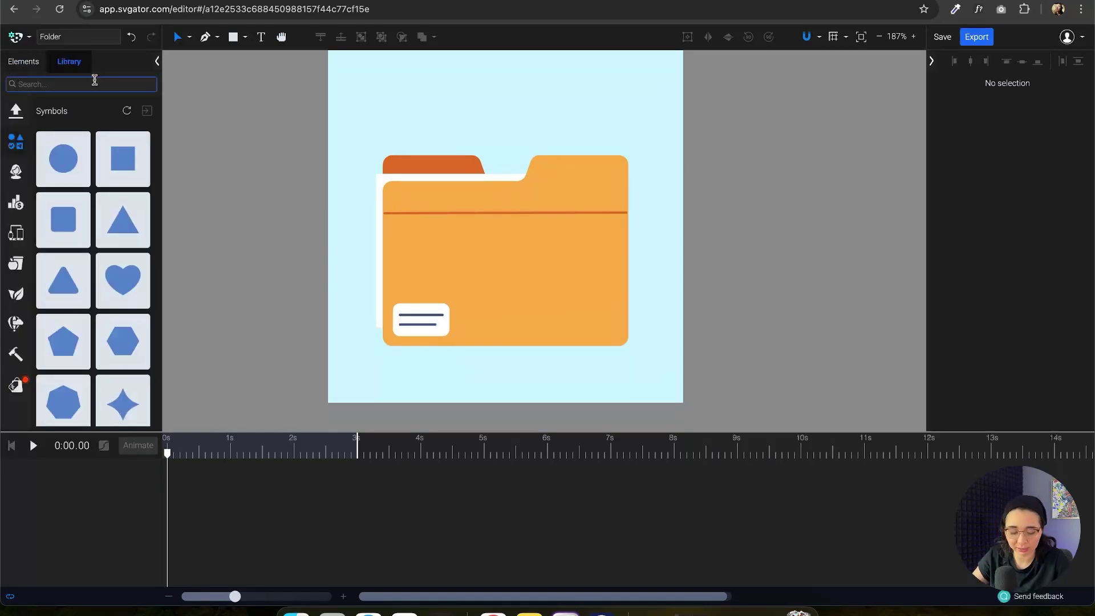
pyautogui.write('check')
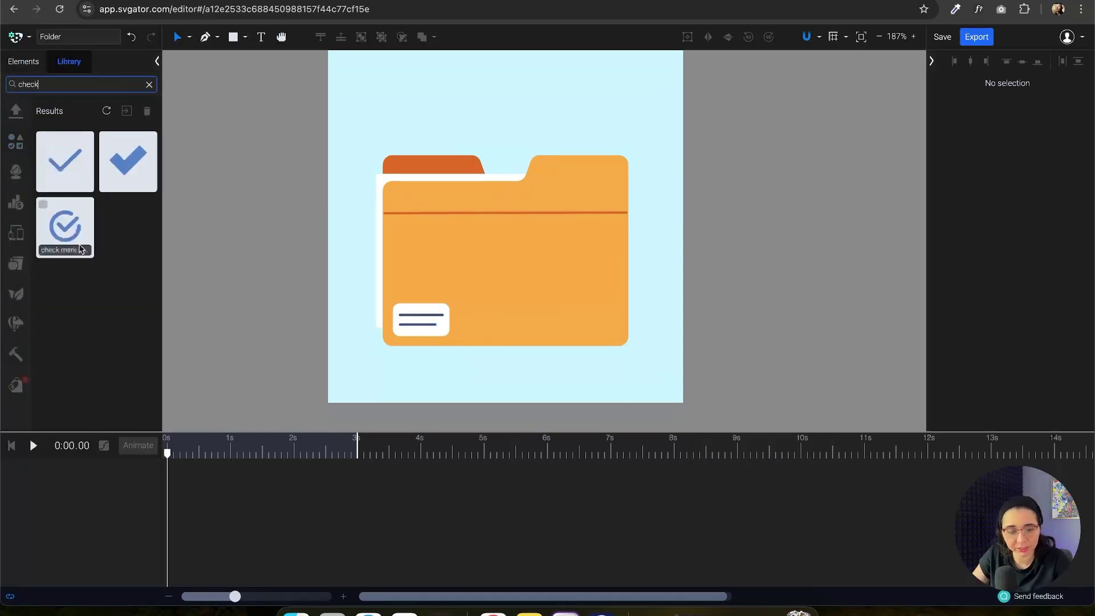
pyautogui.click(66, 219)
pyautogui.moveTo(560, 235); pyautogui.dragTo(521, 101)
# - Change the stroke color of the check mark's Path and Polyline to green, #54CC88
pyautogui.scroll(-3, 1014, 368)
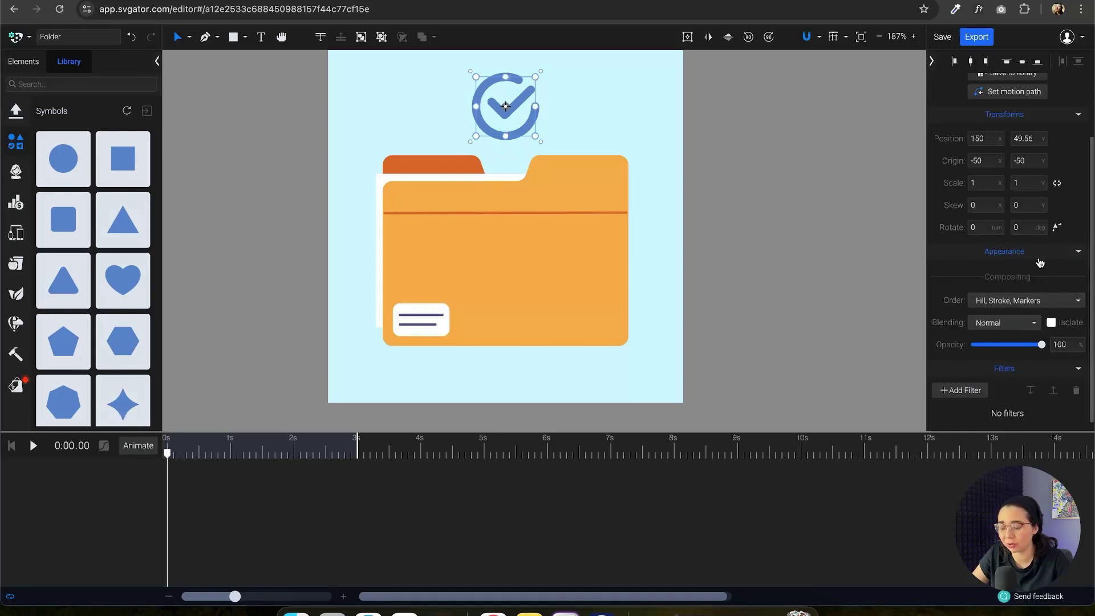
pyautogui.click(23, 61)
pyautogui.click(29, 125)
pyautogui.click(79, 143)
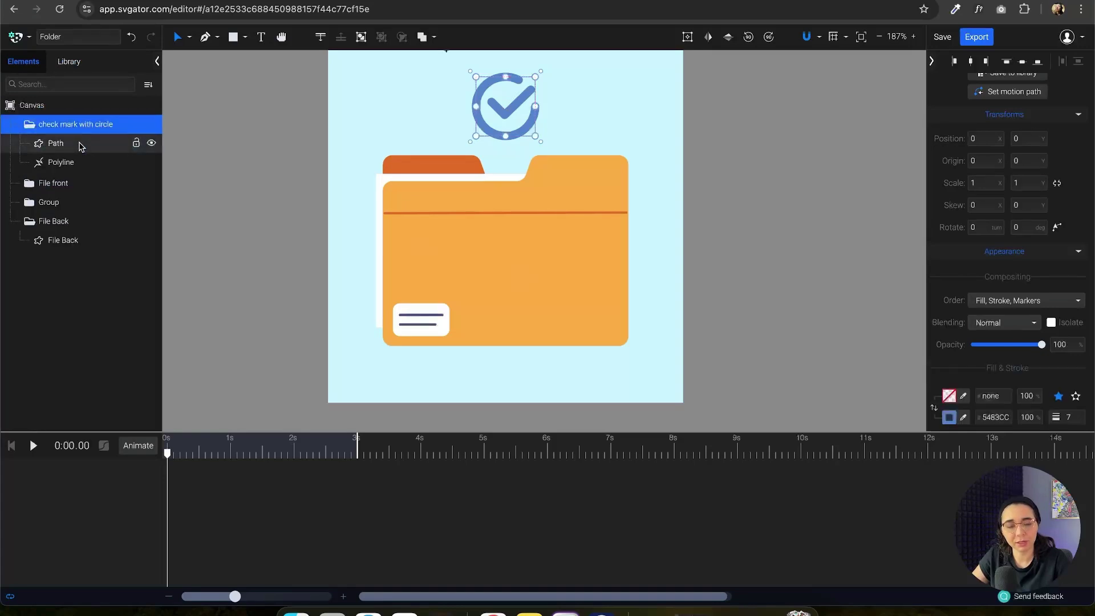
pyautogui.keyDown('shift'); pyautogui.click(96, 162); pyautogui.keyUp('shift')
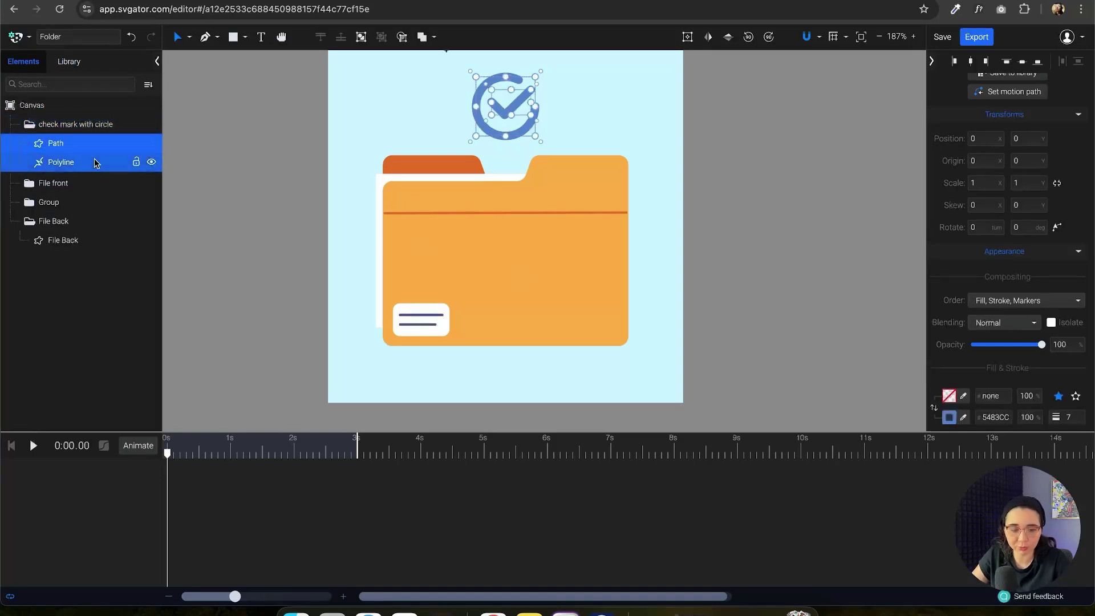
pyautogui.scroll(-5, 974, 371)
pyautogui.click(951, 256)
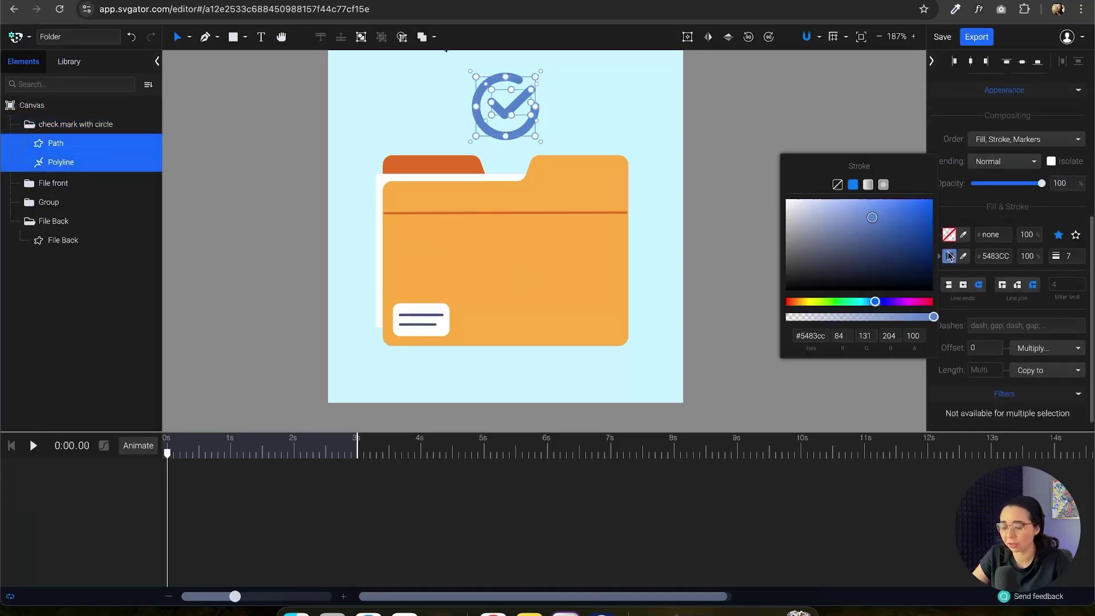
pyautogui.moveTo(874, 305); pyautogui.dragTo(846, 311)
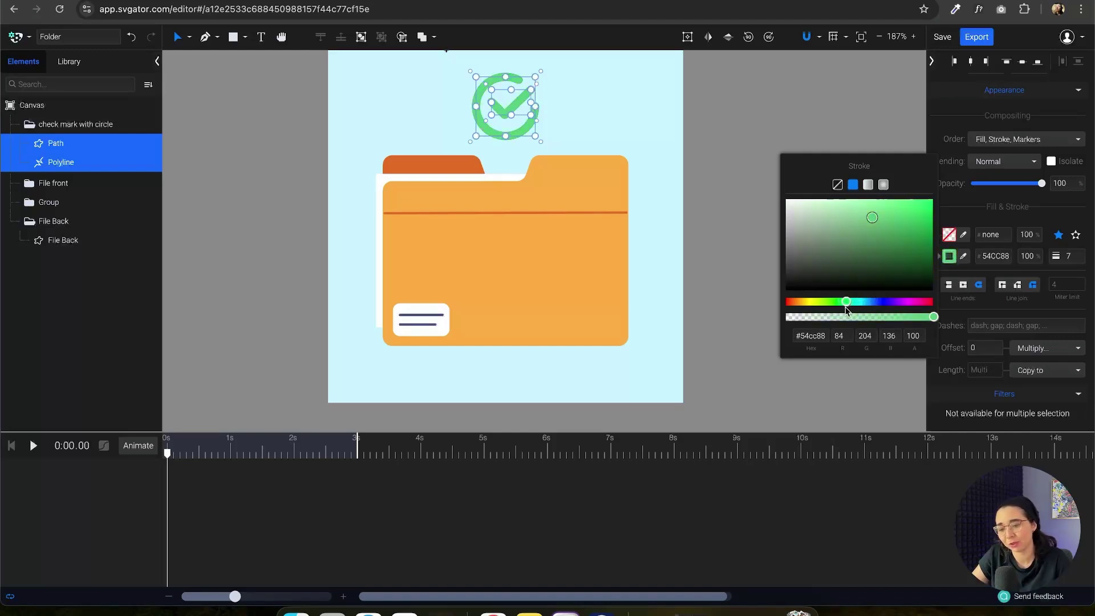
pyautogui.click(727, 122)
# - Collapse the check mark with circle group and lock it
pyautogui.press('space')
pyautogui.moveTo(728, 122); pyautogui.dragTo(737, 143)
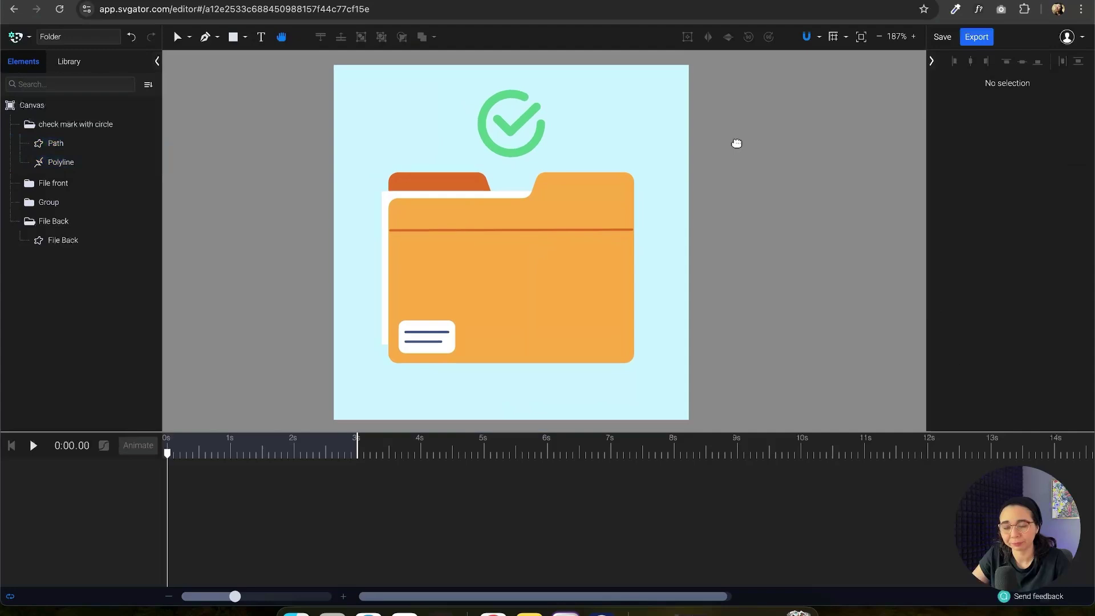
pyautogui.click(518, 122)
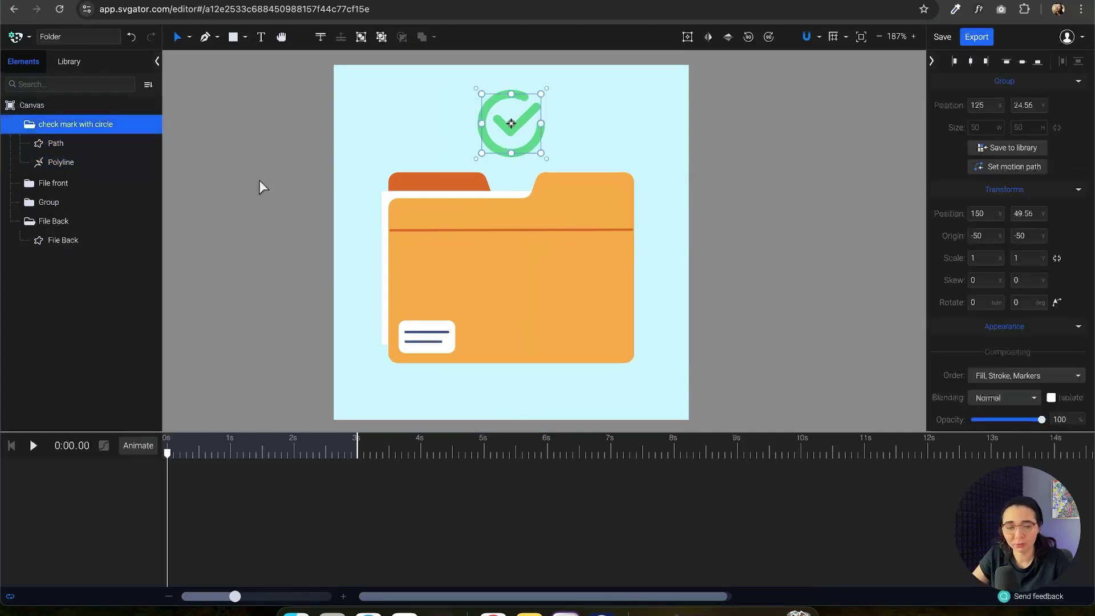
pyautogui.click(16, 123)
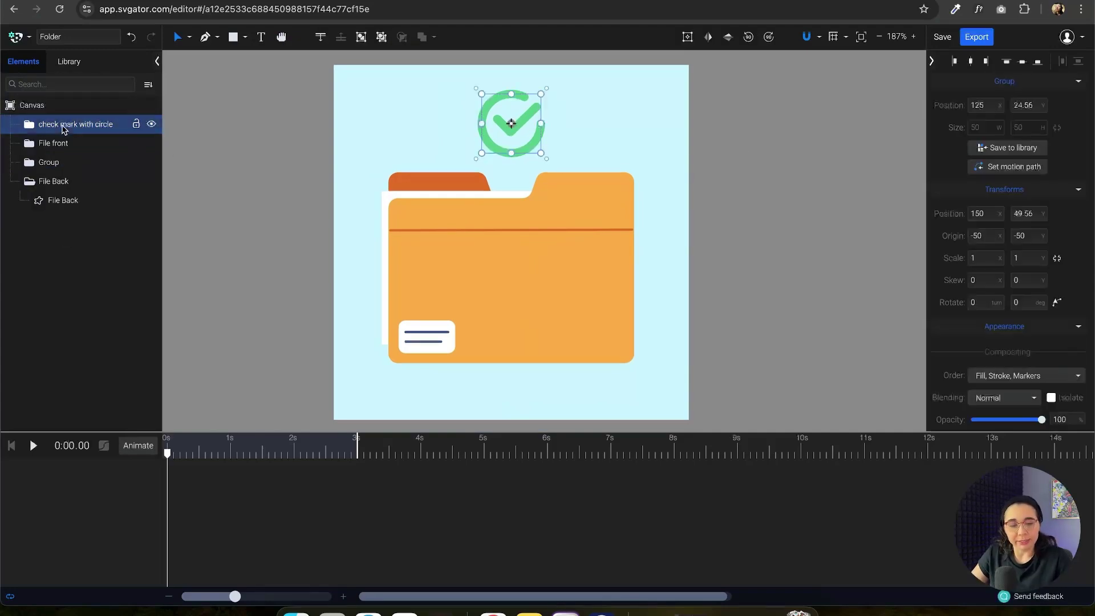
pyautogui.click(136, 124)
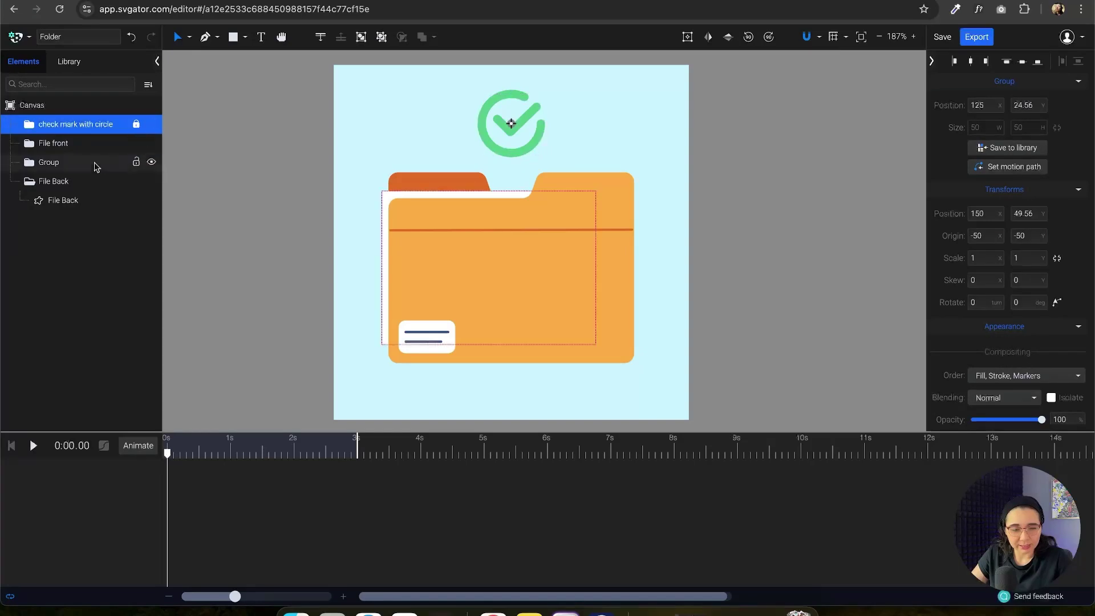
# - Rename the group between File front and File Back as Paper and lock it
pyautogui.click(89, 163)
pyautogui.doubleClick(84, 165)
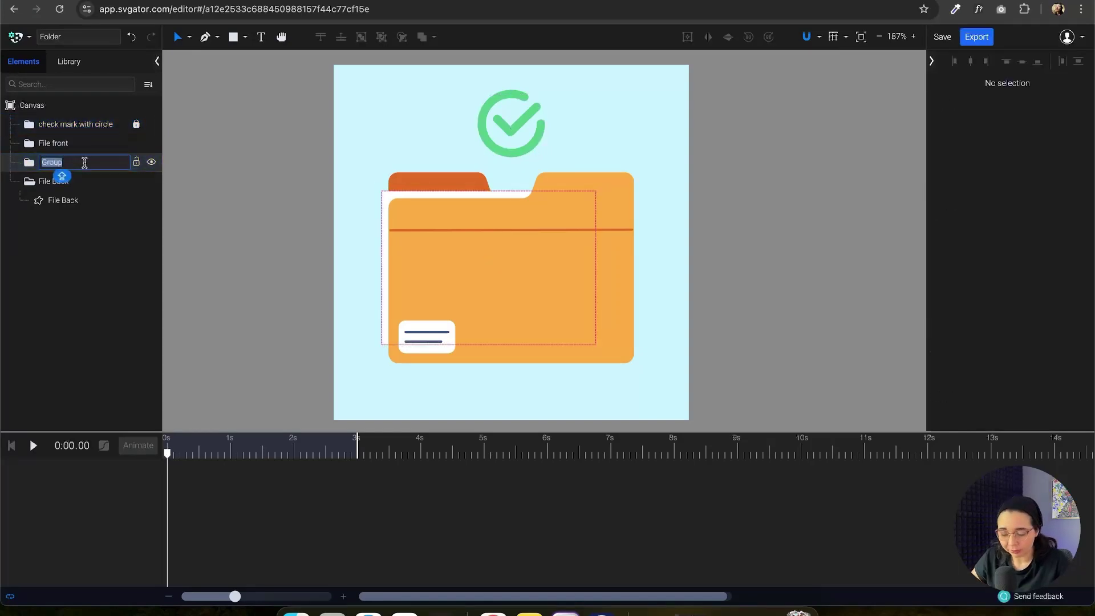
pyautogui.write('Paper')
pyautogui.press('Return')
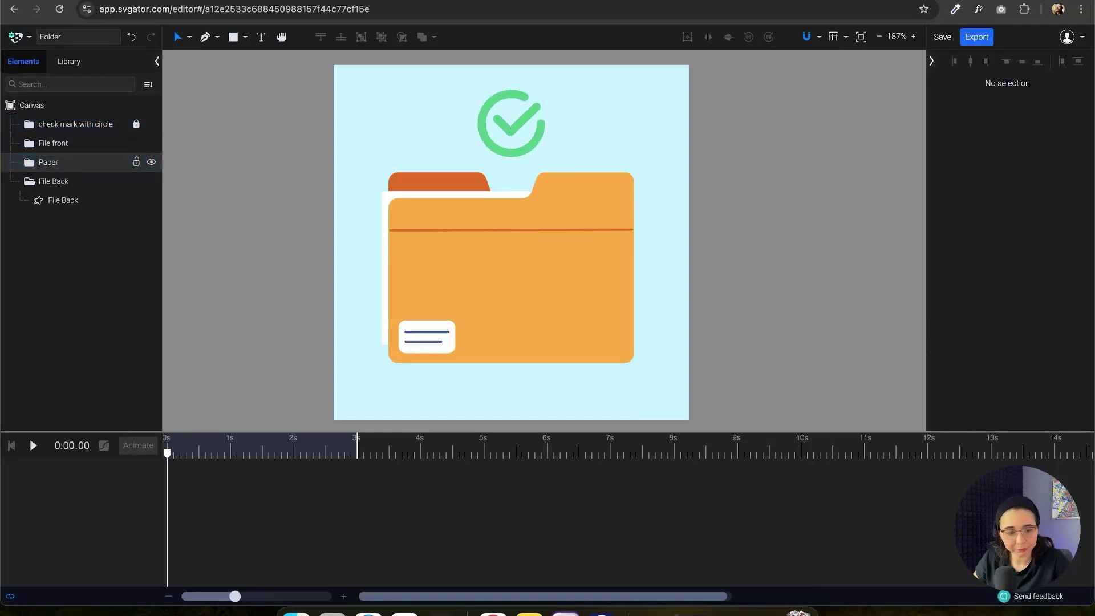
pyautogui.click(137, 163)
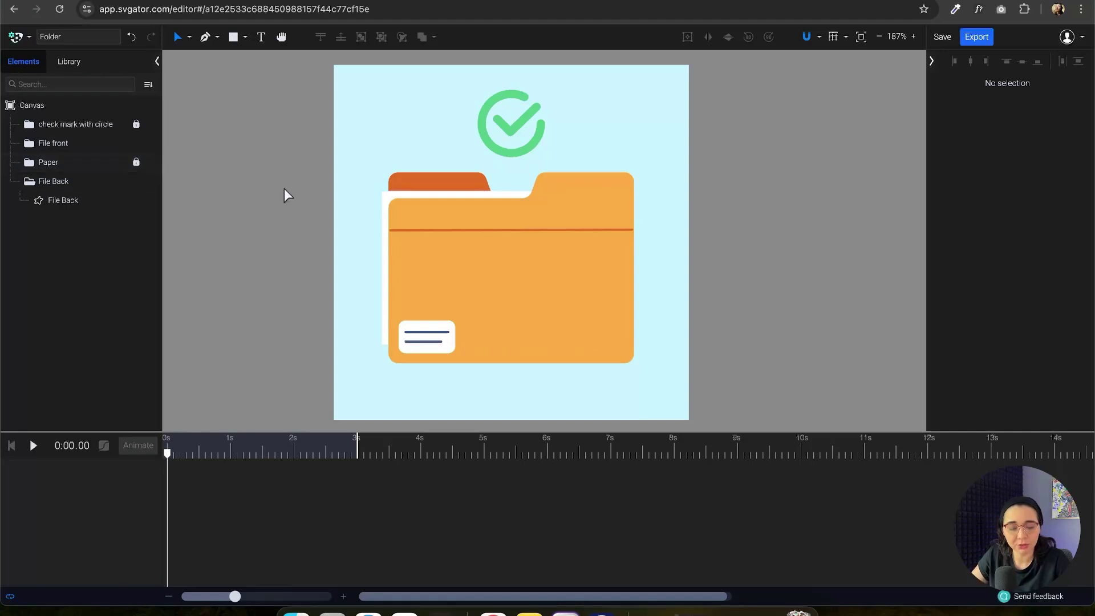
# - Collapse the File Back group and select the File Front group nested inside File front
pyautogui.click(29, 181)
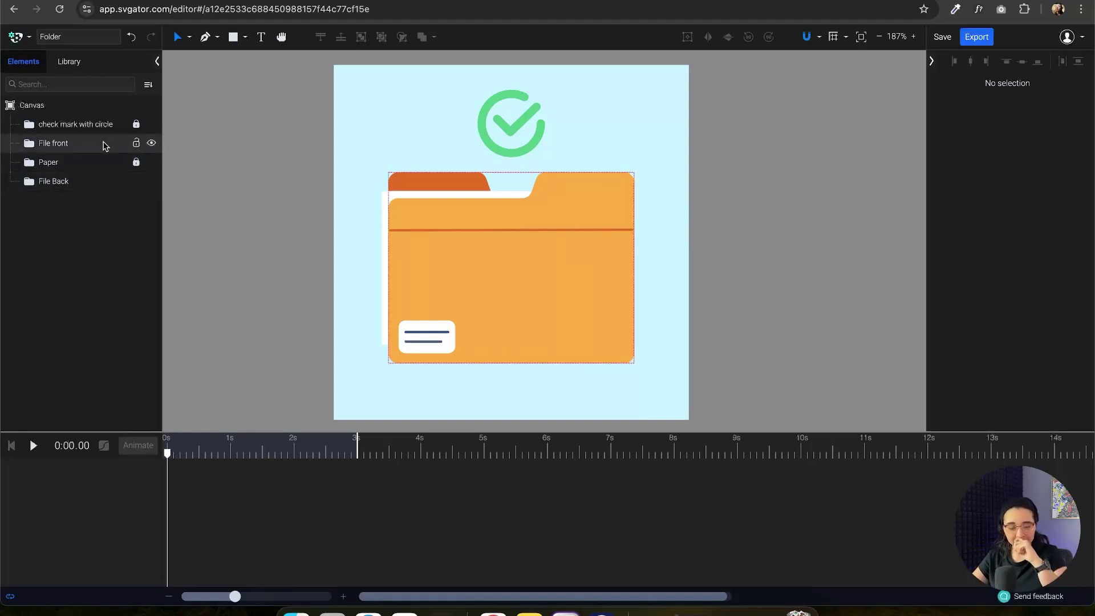
pyautogui.click(98, 181)
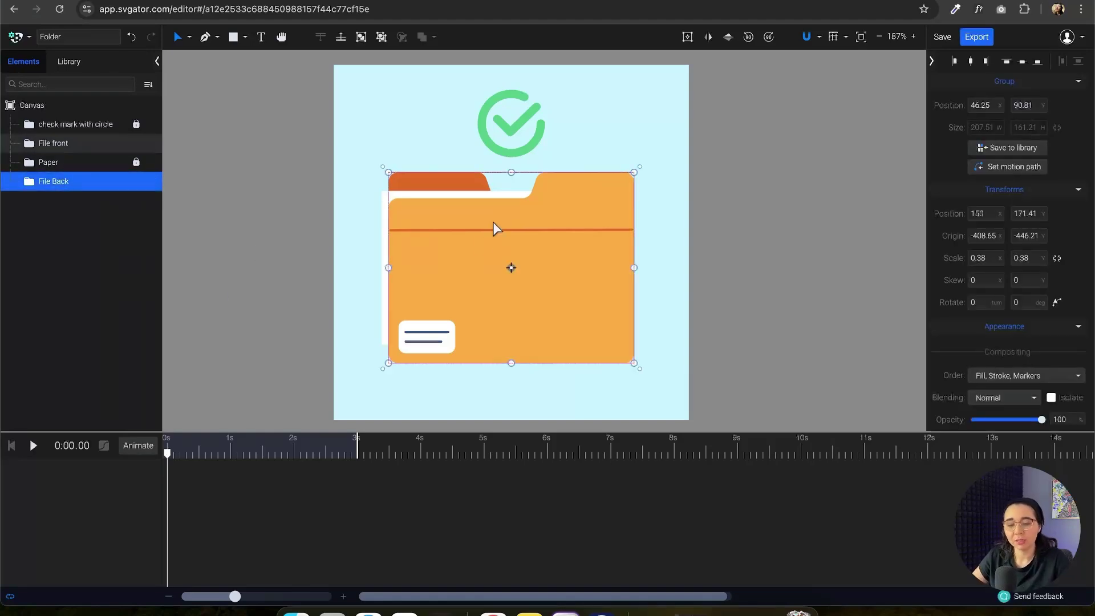
pyautogui.click(468, 252)
pyautogui.click(468, 252)
pyautogui.click(467, 252)
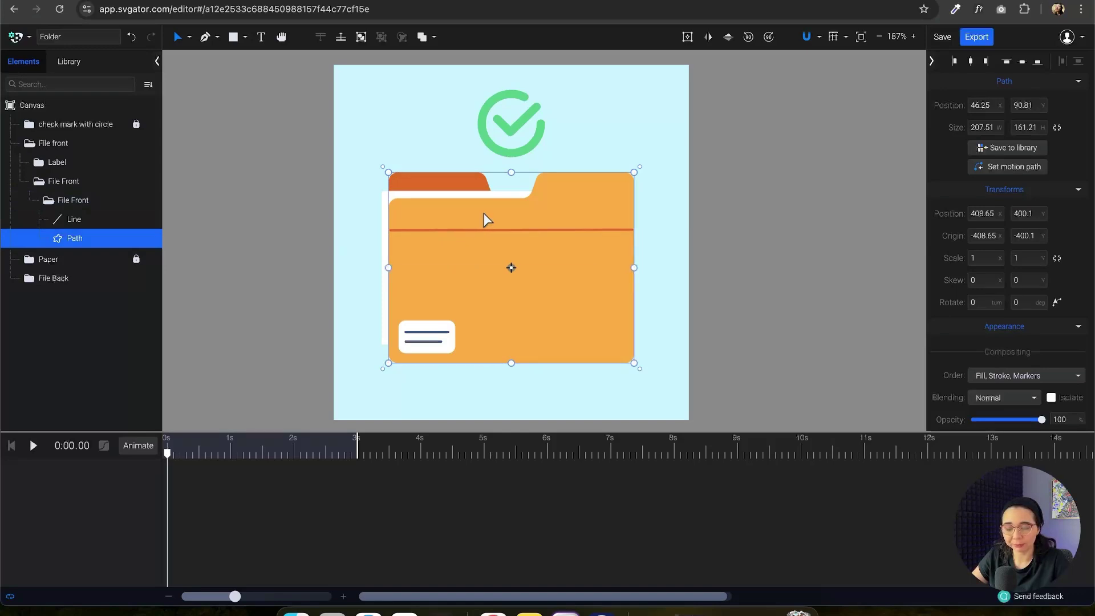
pyautogui.click(63, 181)
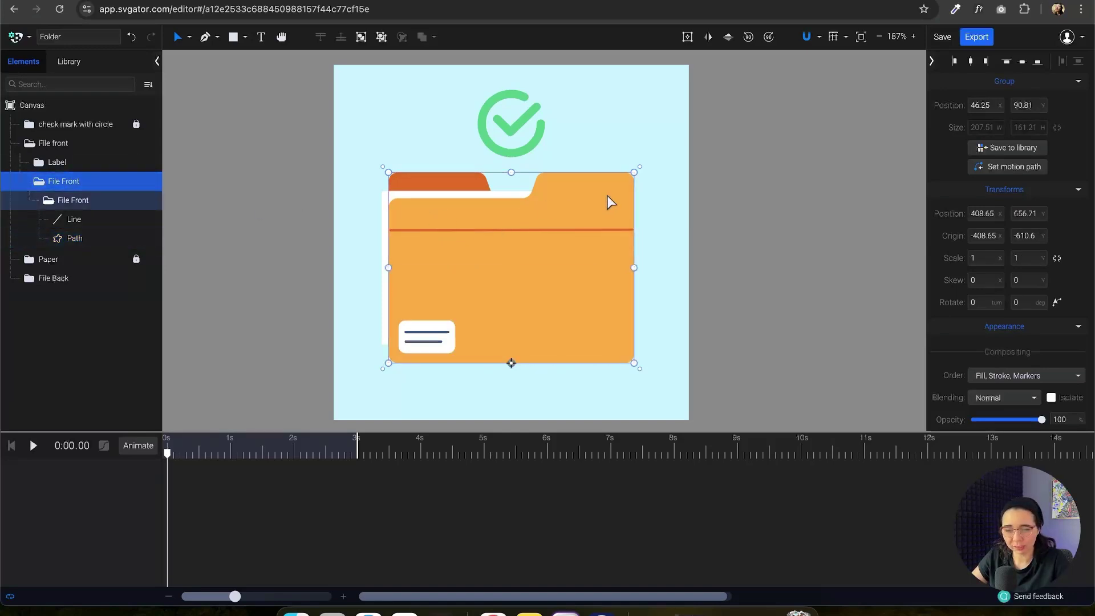
# - Try to slant the folder front by shifting its path's upper nodes sideways, and undo the change
pyautogui.doubleClick(525, 191)
pyautogui.moveTo(342, 152); pyautogui.dragTo(660, 224)
pyautogui.moveTo(531, 180); pyautogui.dragTo(569, 178)
pyautogui.click(301, 212)
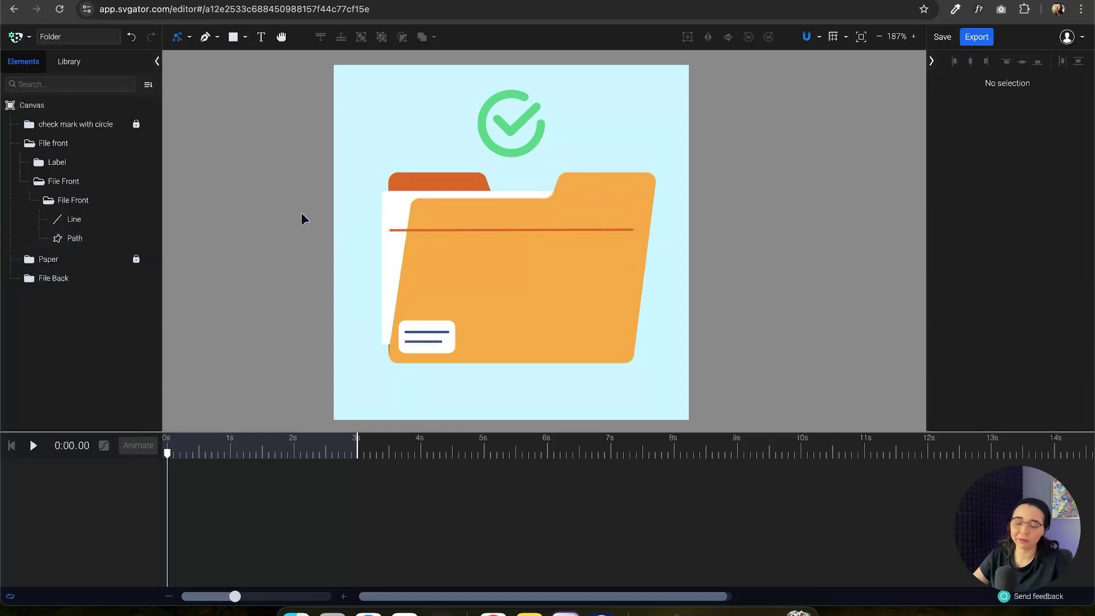
pyautogui.press('super+z')
pyautogui.press('super+z')
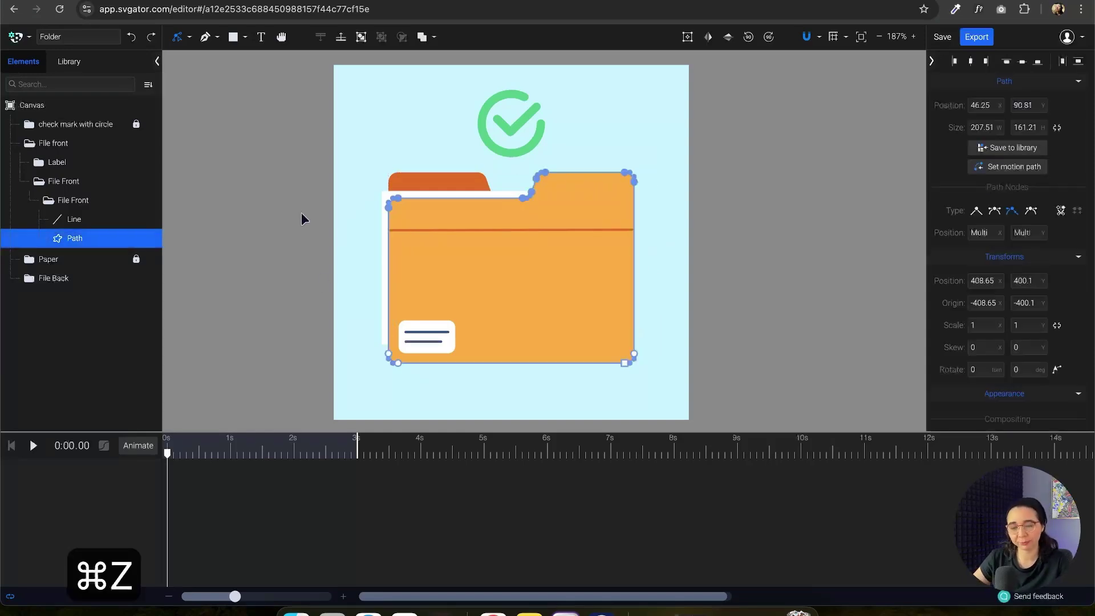
# - Collapse the nested File Front group and add a Skew animator to it at 0 s
pyautogui.click(38, 183)
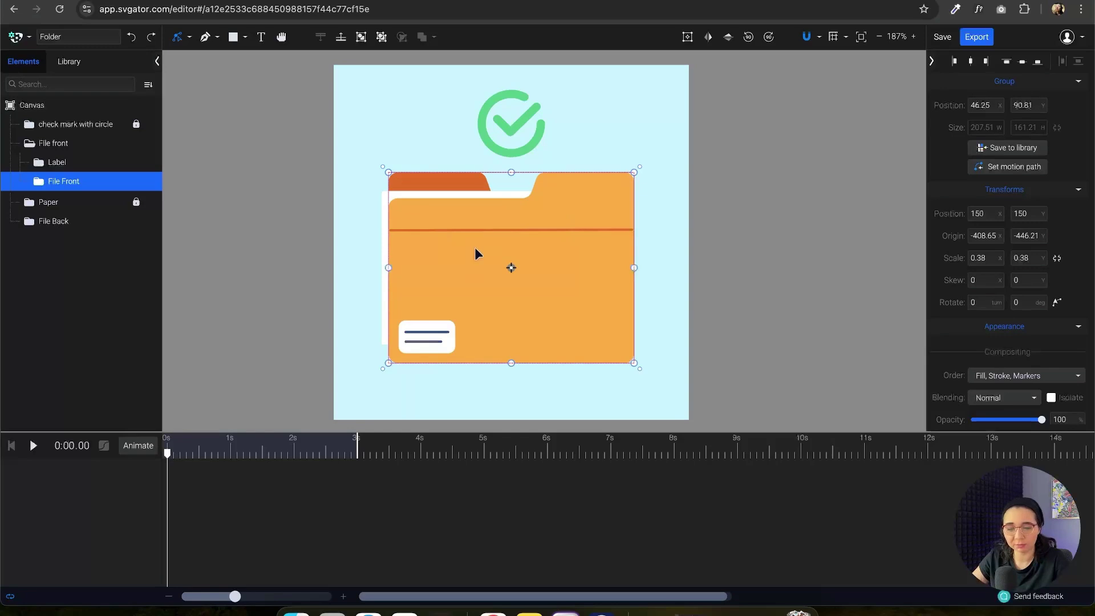
pyautogui.click(147, 449)
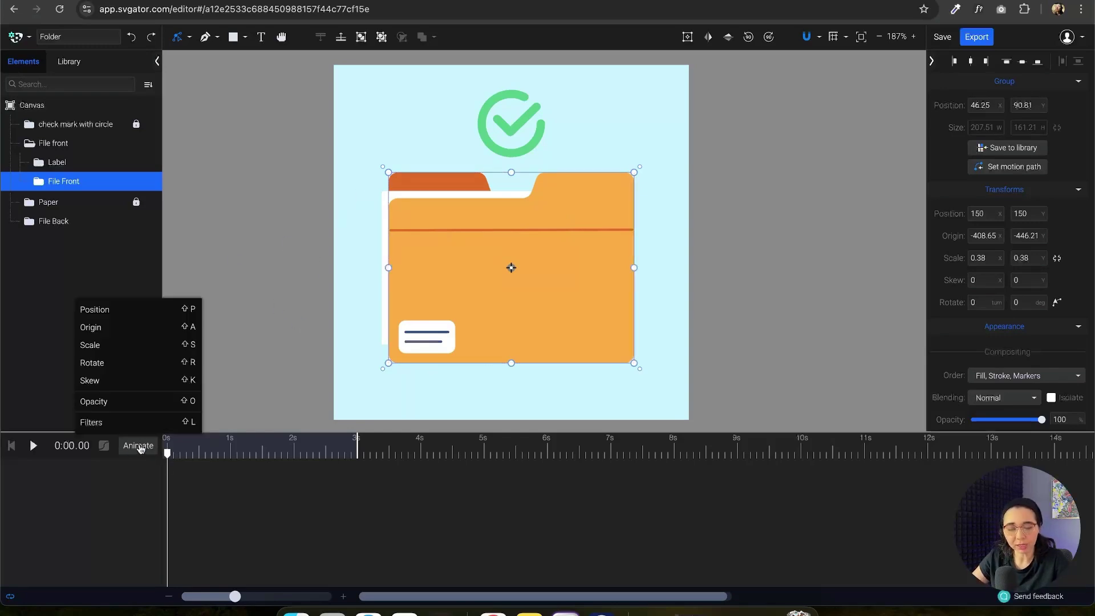
pyautogui.click(131, 384)
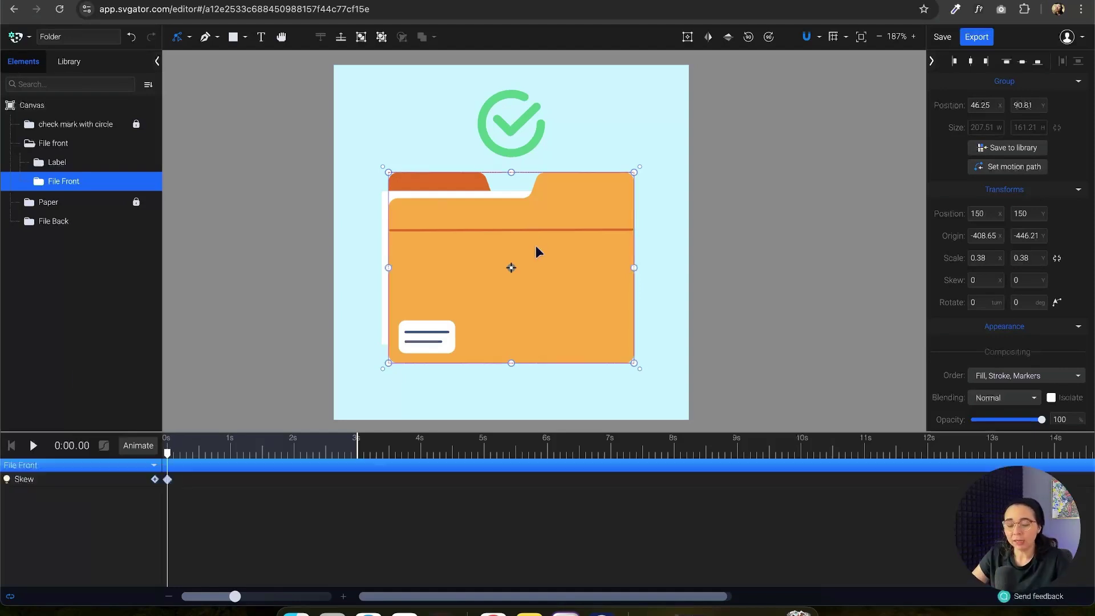
# - Try an X skew of -5 on File Front with its origin at the bottom edge, then undo it and recenter the origin
pyautogui.moveTo(511, 267); pyautogui.dragTo(512, 363)
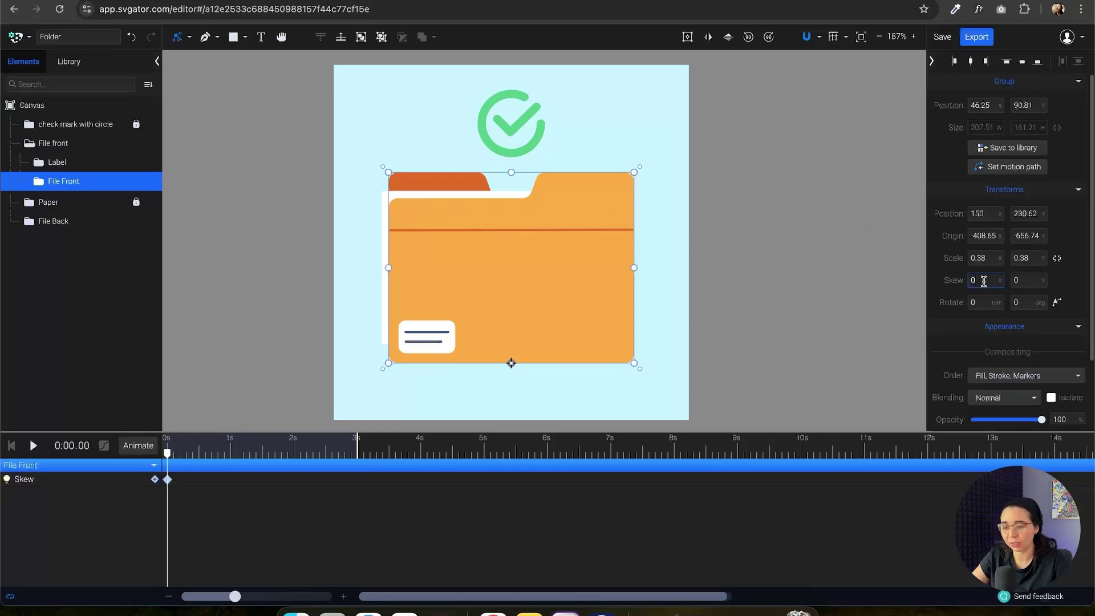
pyautogui.write('-5')
pyautogui.press('Return')
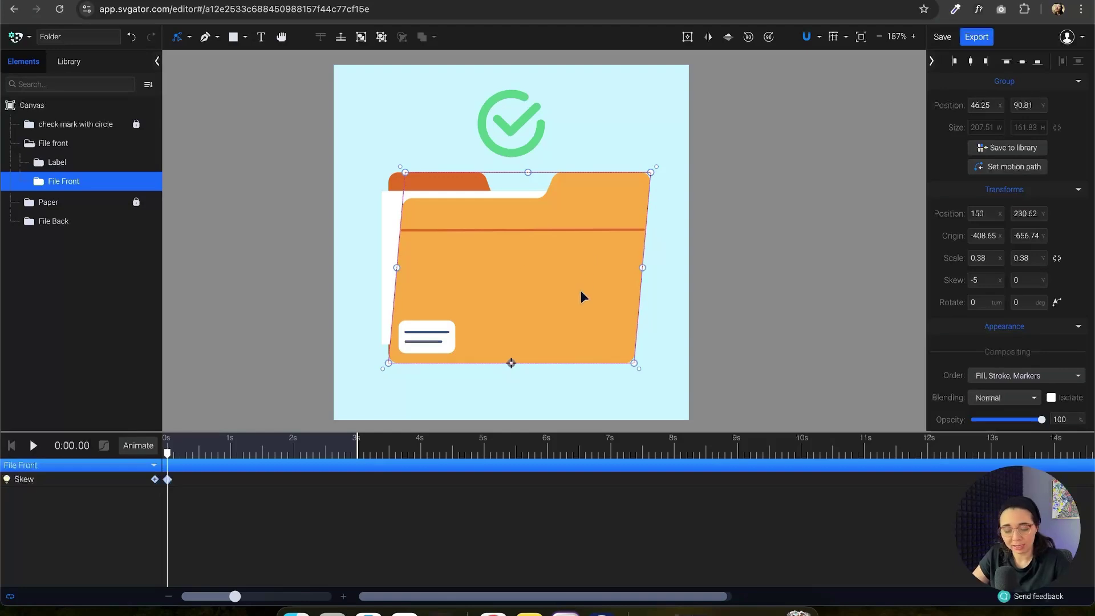
pyautogui.press('super+z')
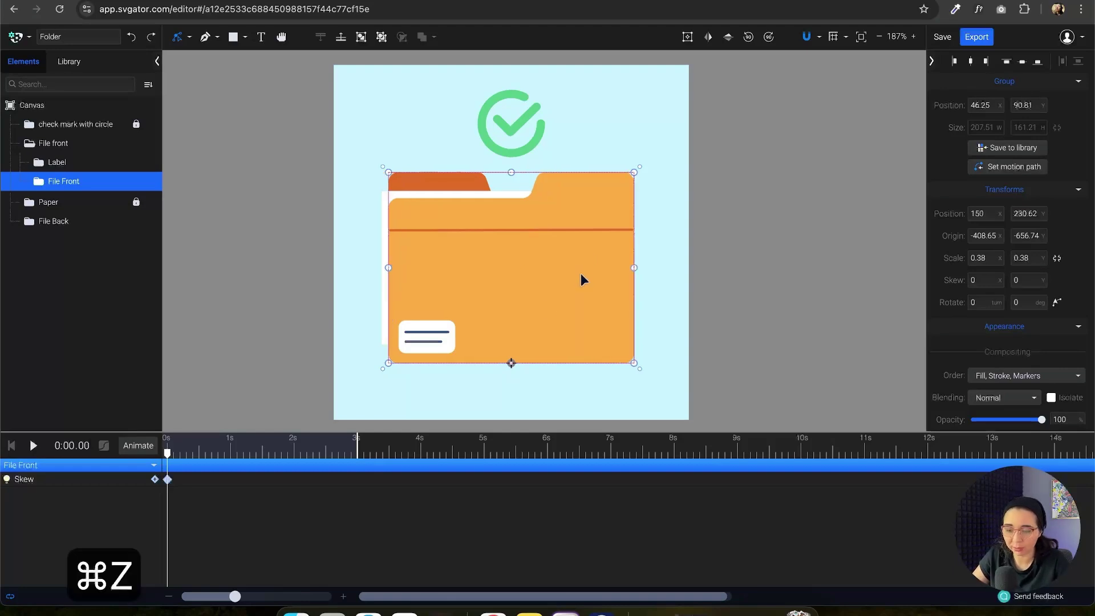
pyautogui.click(688, 37)
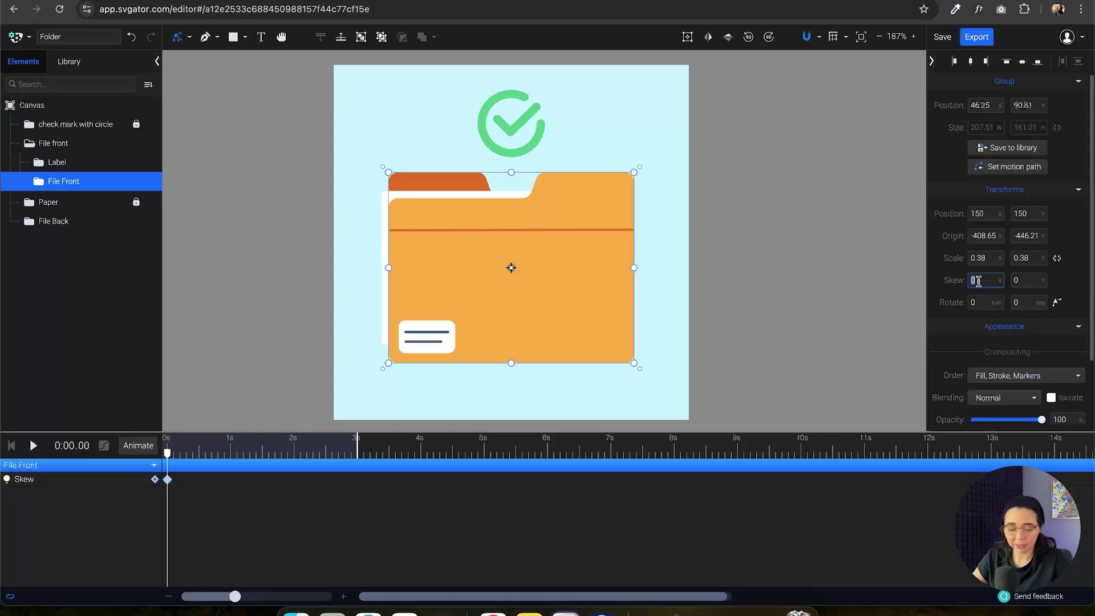
# - Try skewing File Front around its center with X values of 5 and -5, and undo both
pyautogui.press('Return')
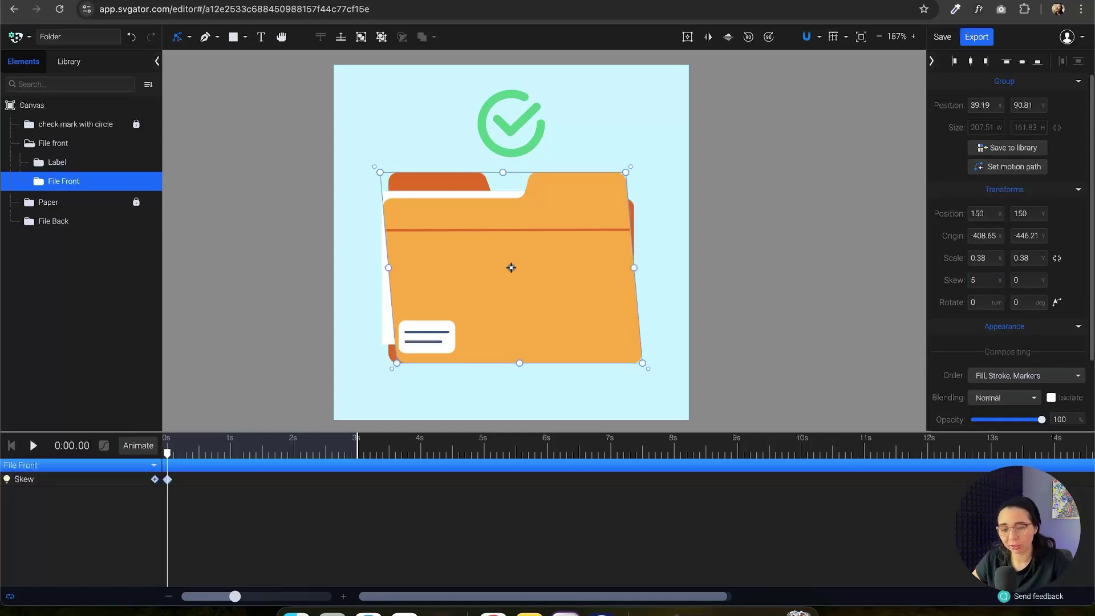
pyautogui.click(984, 277)
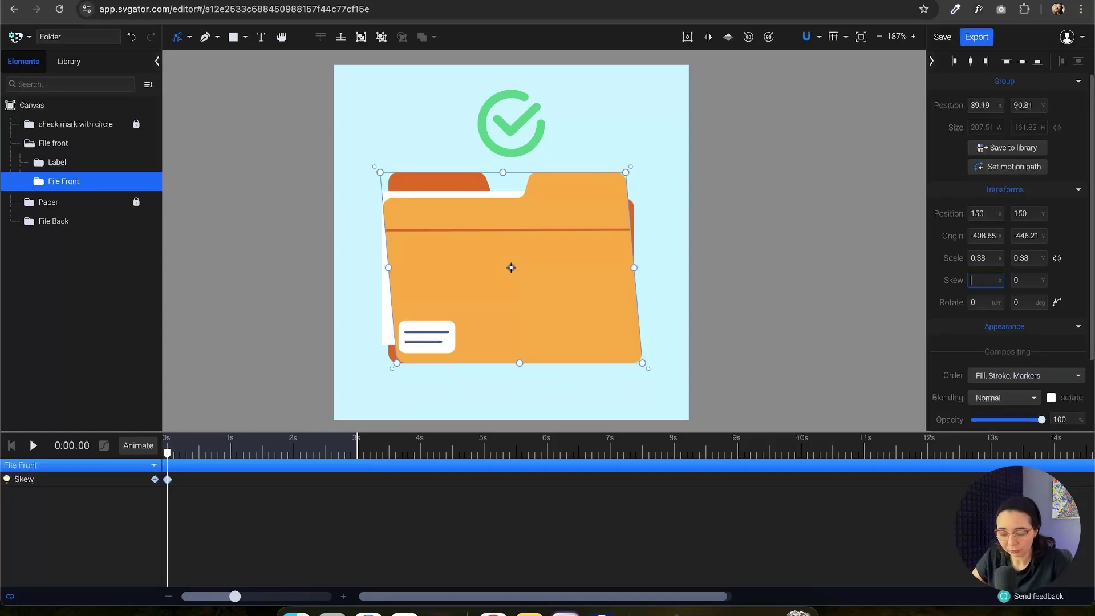
pyautogui.write('-5')
pyautogui.press('Return')
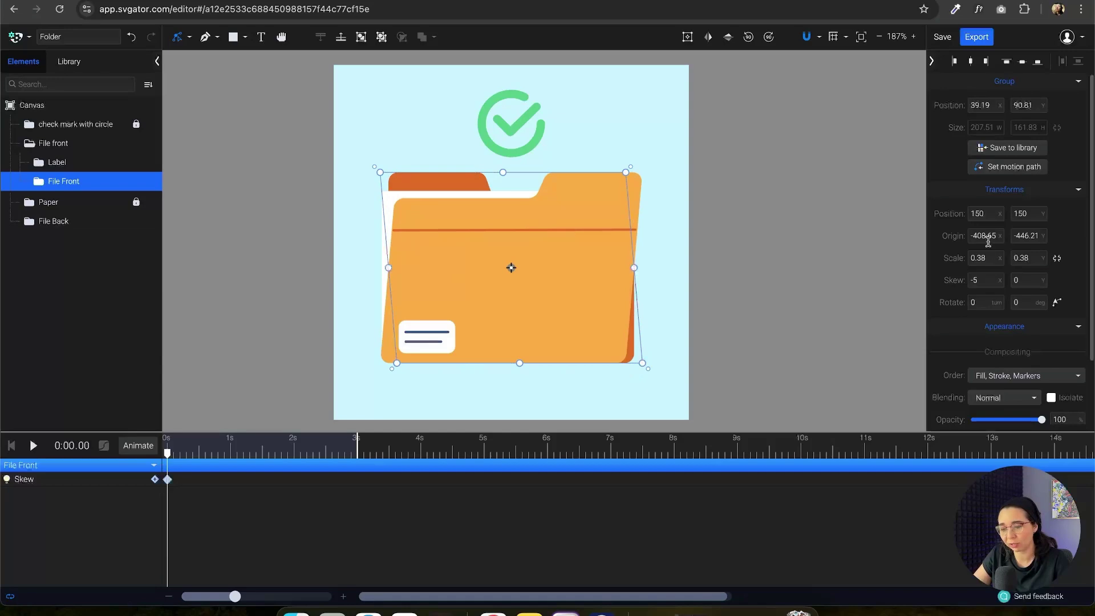
pyautogui.click(762, 261)
pyautogui.press('super+z')
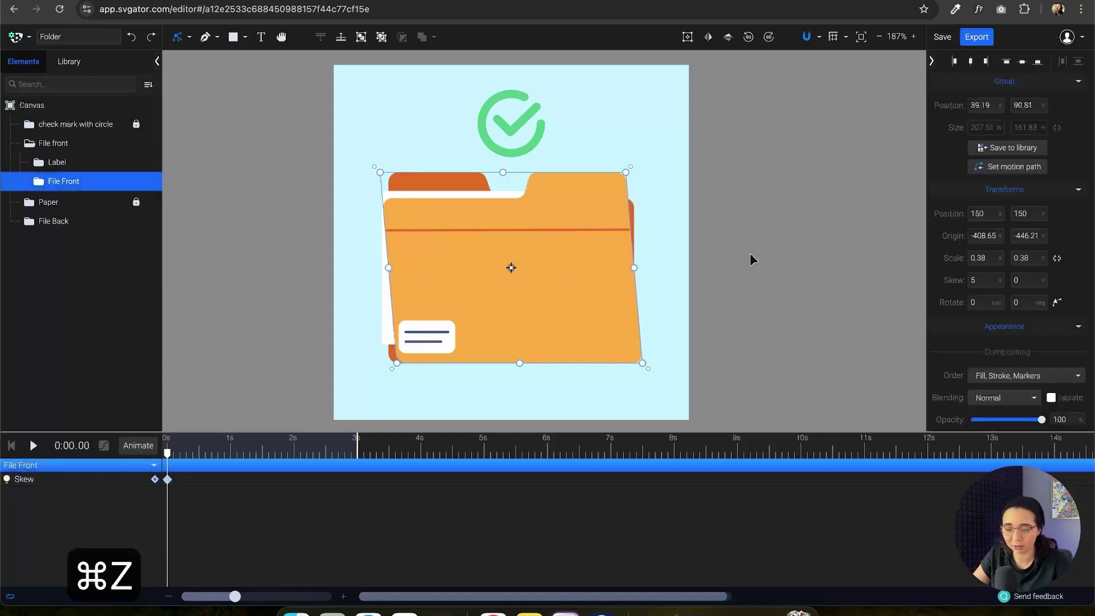
pyautogui.press('super+z')
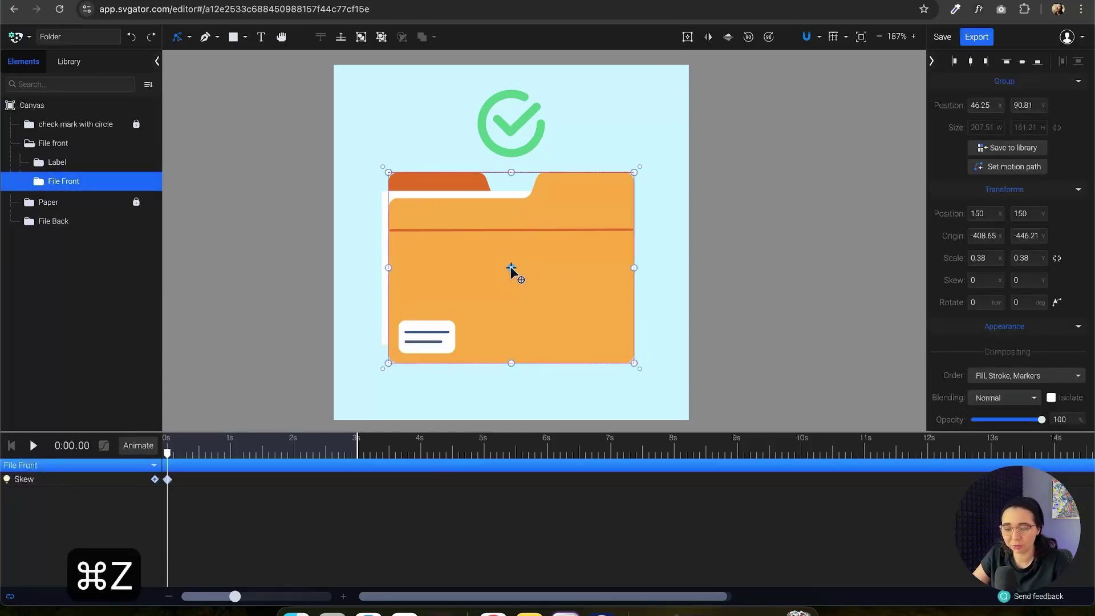
# - Move File Front's origin to the middle of its bottom edge and set its X skew to -5
pyautogui.moveTo(512, 268); pyautogui.dragTo(512, 362)
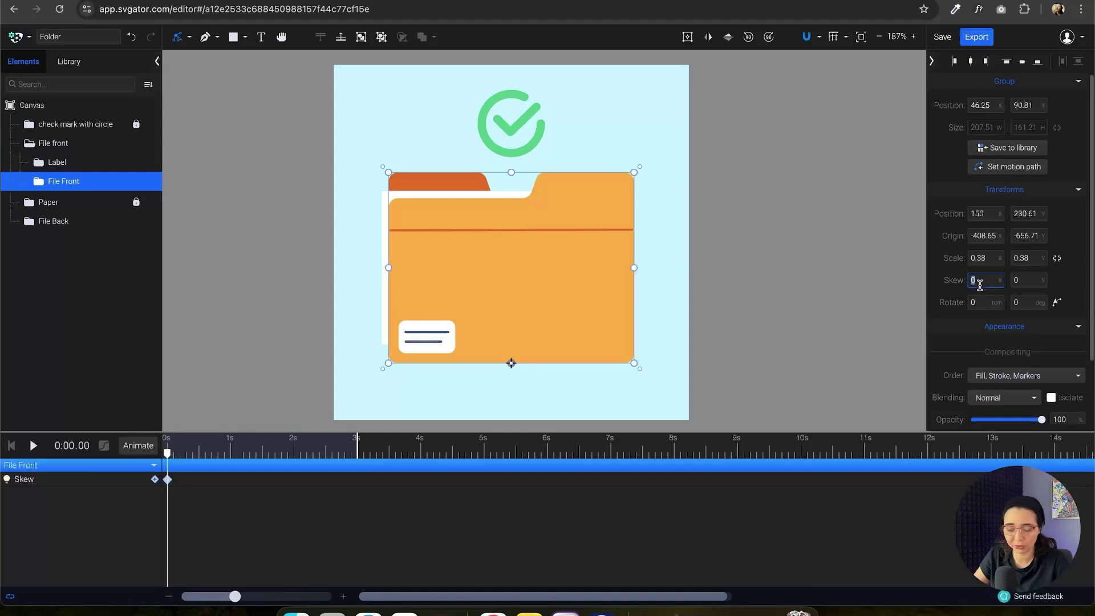
pyautogui.write('-5')
pyautogui.press('Return')
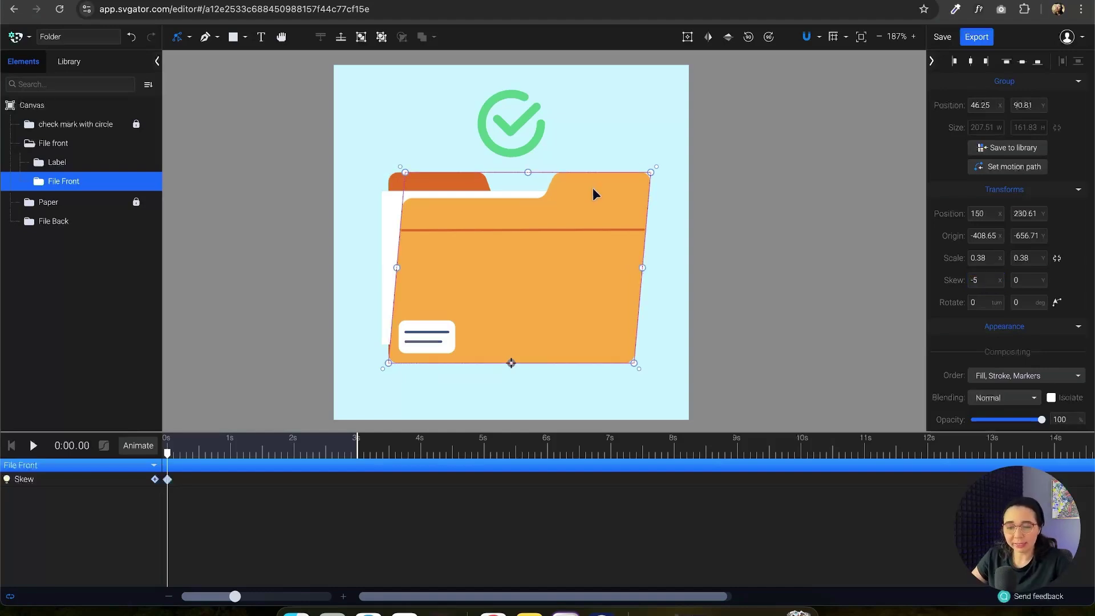
# - Add a Skew animator to the File Back group at 0 s and set its X skew to 5
pyautogui.click(358, 177)
pyautogui.click(410, 181)
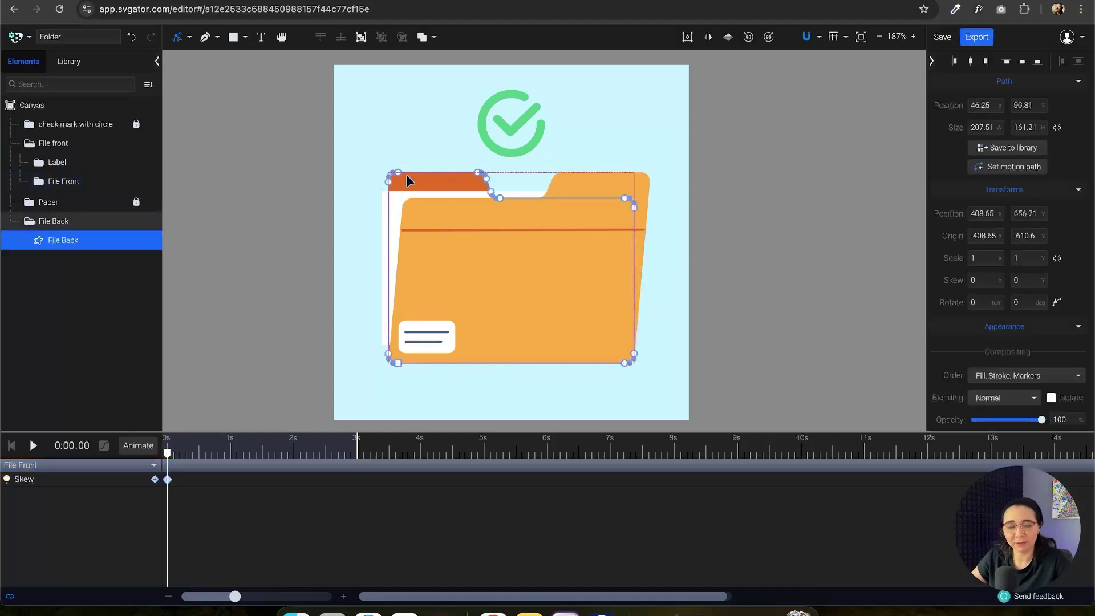
pyautogui.click(66, 220)
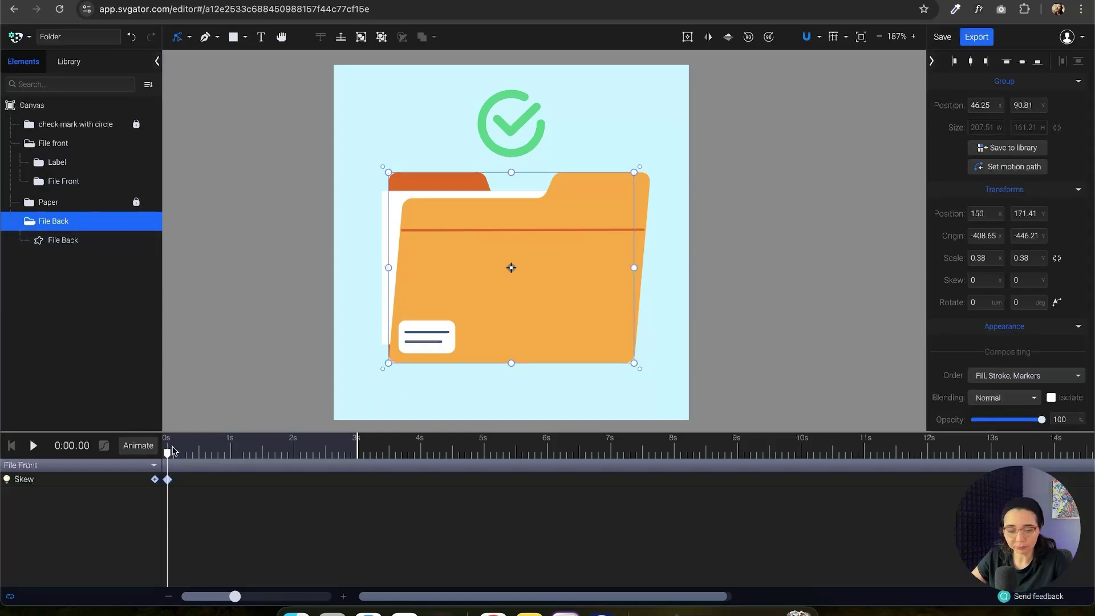
pyautogui.click(140, 448)
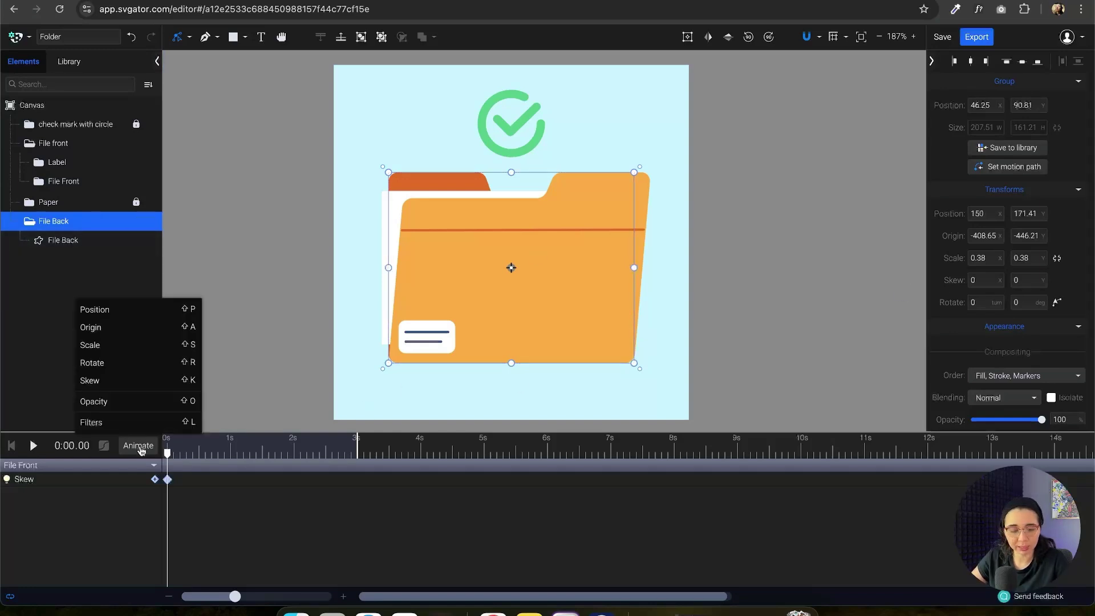
pyautogui.click(123, 381)
pyautogui.click(980, 279)
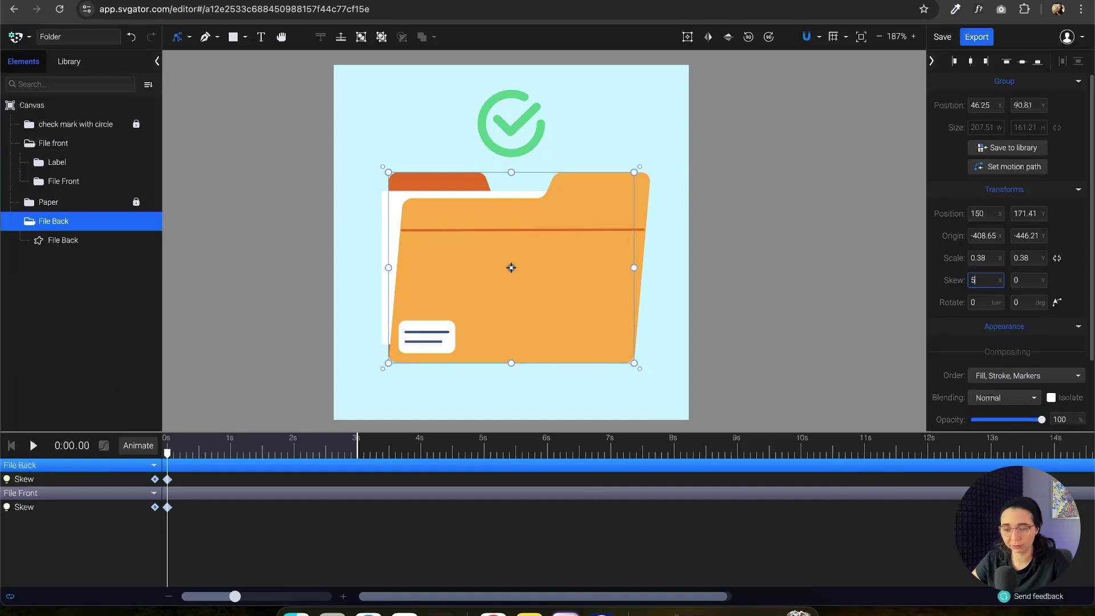
pyautogui.press('Return')
# - Shift both Skew keyframes to 0.5 s and add new Skew keyframes at 0 s for File Back and File Front
pyautogui.moveTo(167, 454); pyautogui.dragTo(202, 457)
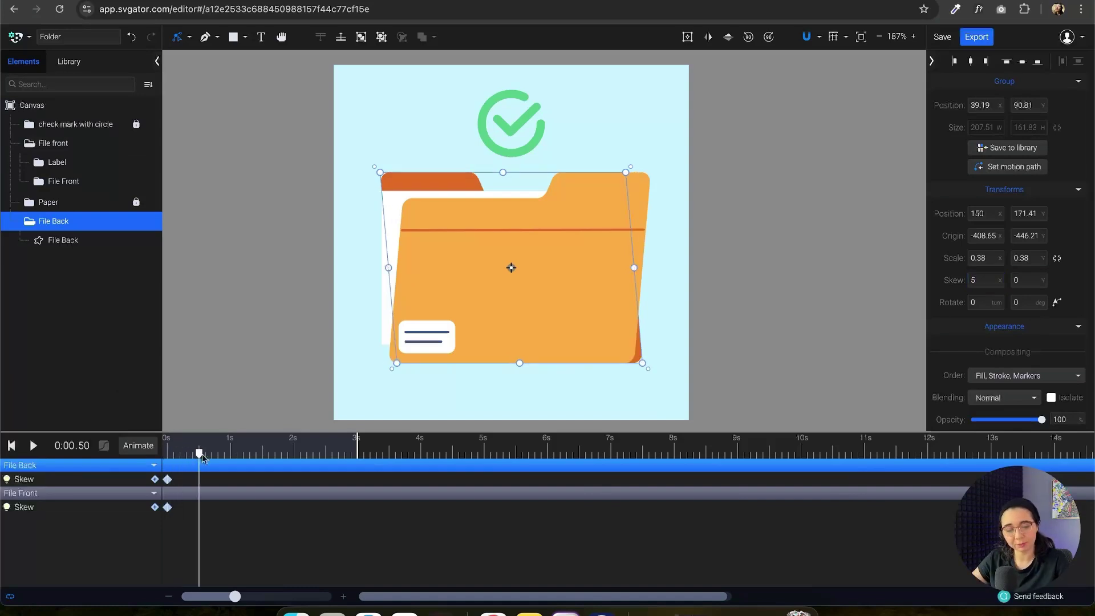
pyautogui.moveTo(180, 553); pyautogui.dragTo(200, 484)
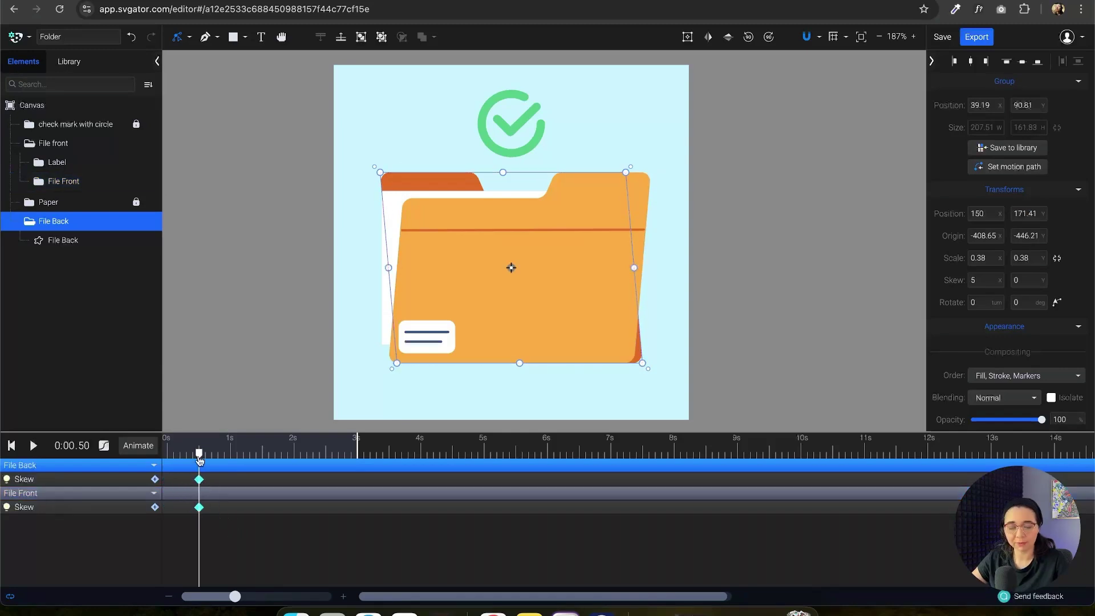
pyautogui.moveTo(200, 454); pyautogui.dragTo(167, 455)
pyautogui.click(154, 479)
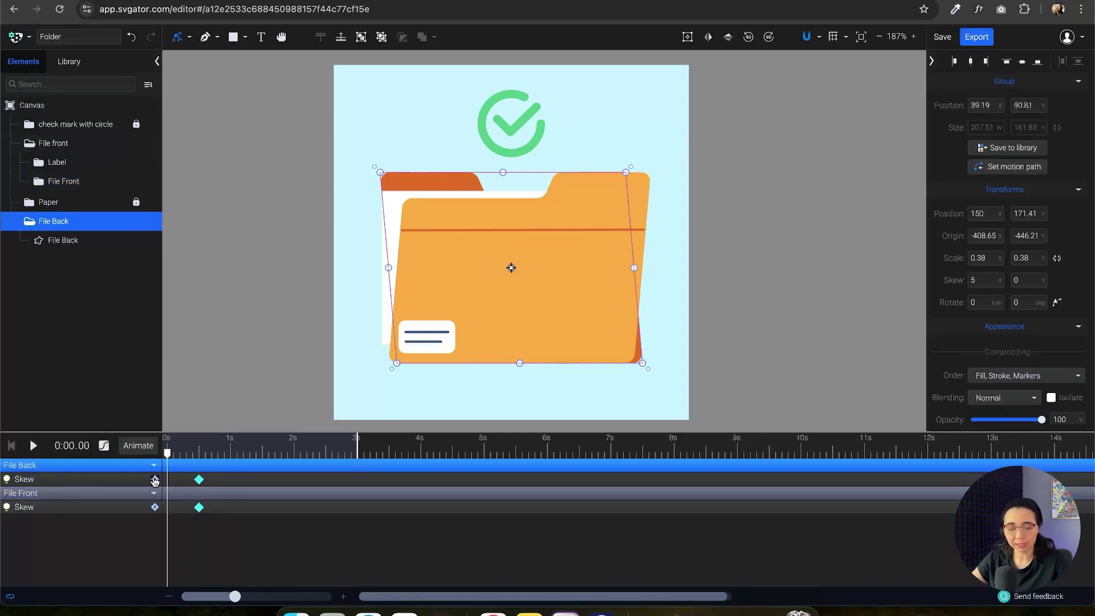
pyautogui.click(155, 507)
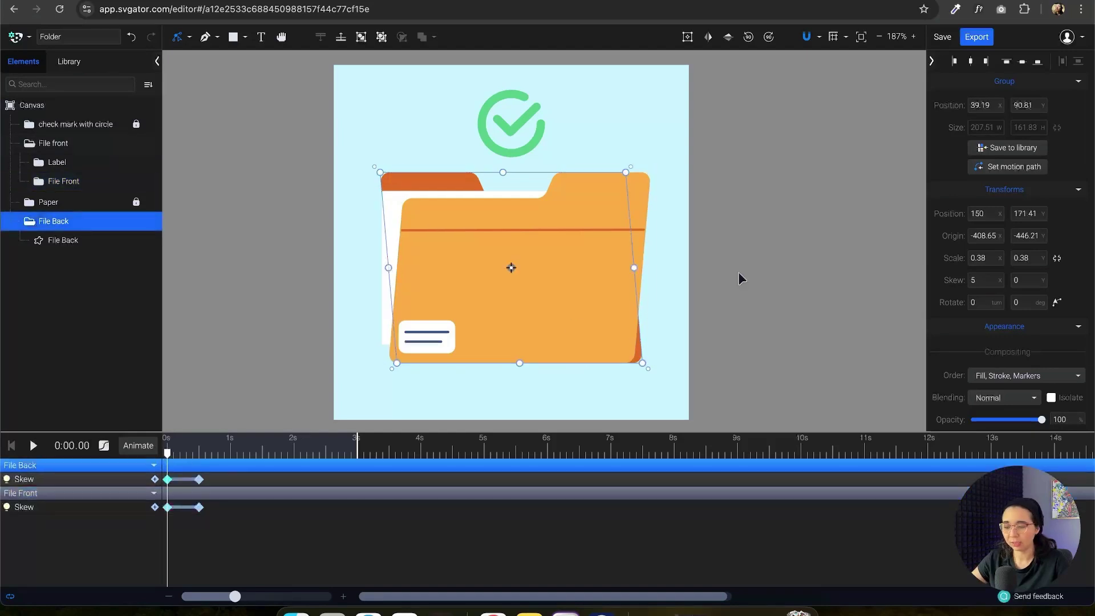
# - Set the X skew to 0 on the 0 s Skew keyframes of both File Front and File Back
pyautogui.click(974, 280)
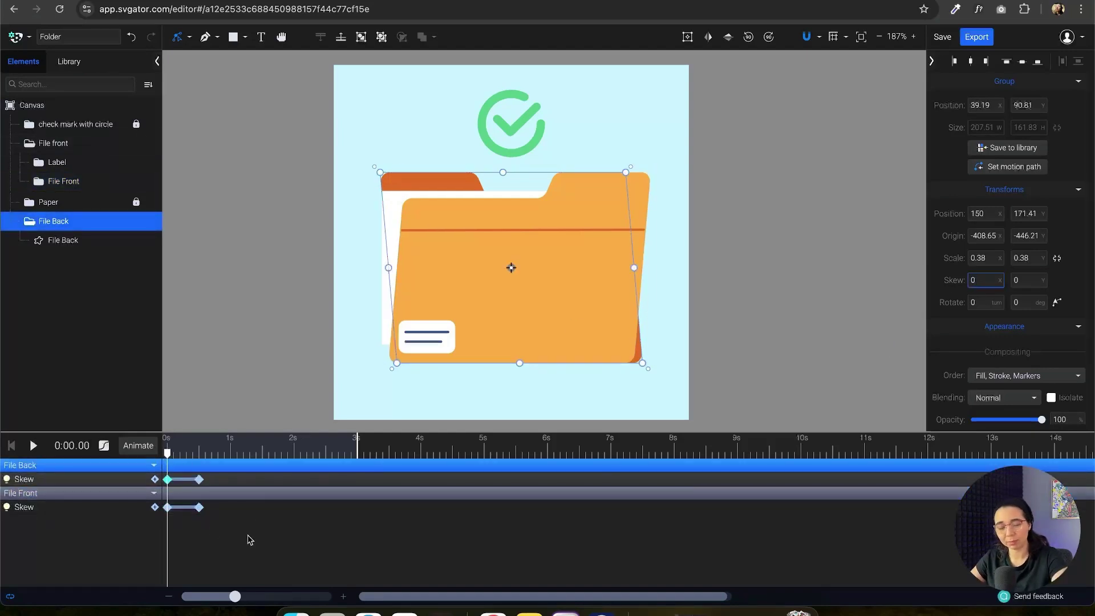
pyautogui.click(167, 507)
pyautogui.click(980, 280)
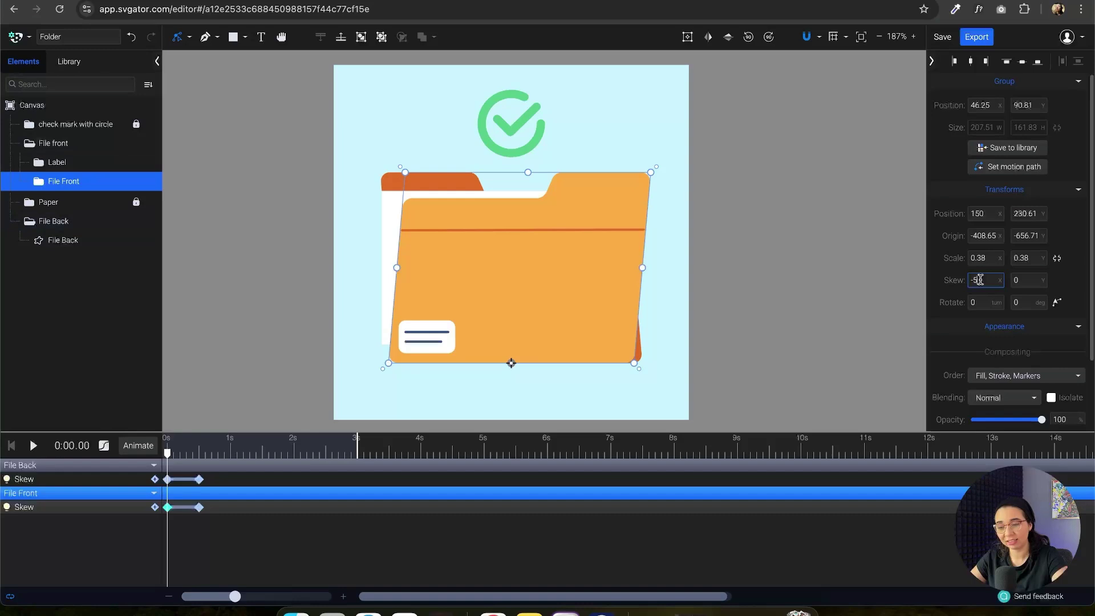
pyautogui.press('Return')
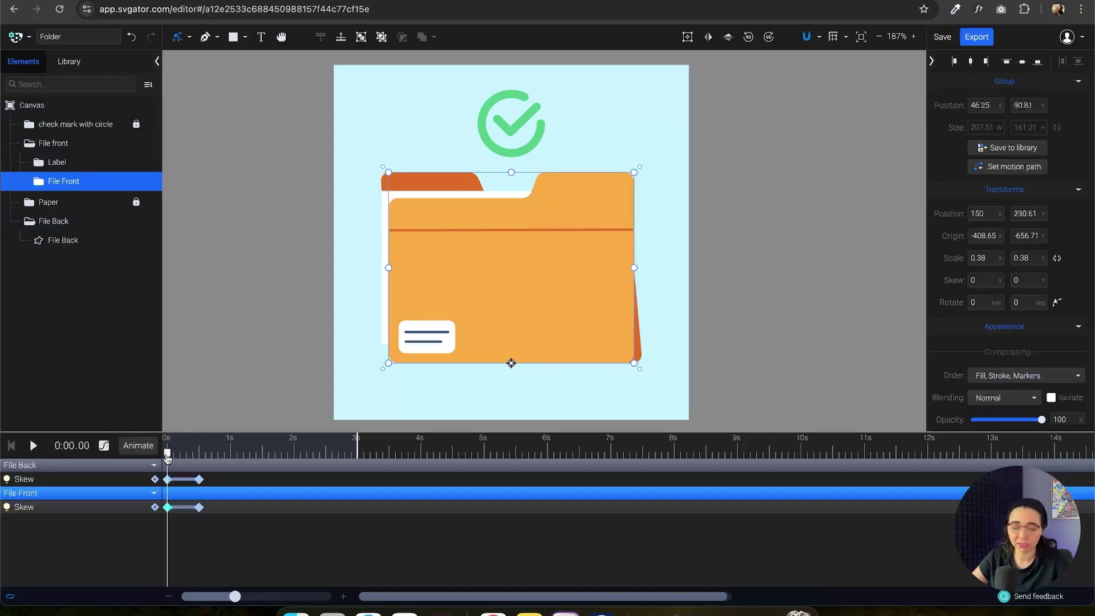
pyautogui.click(167, 479)
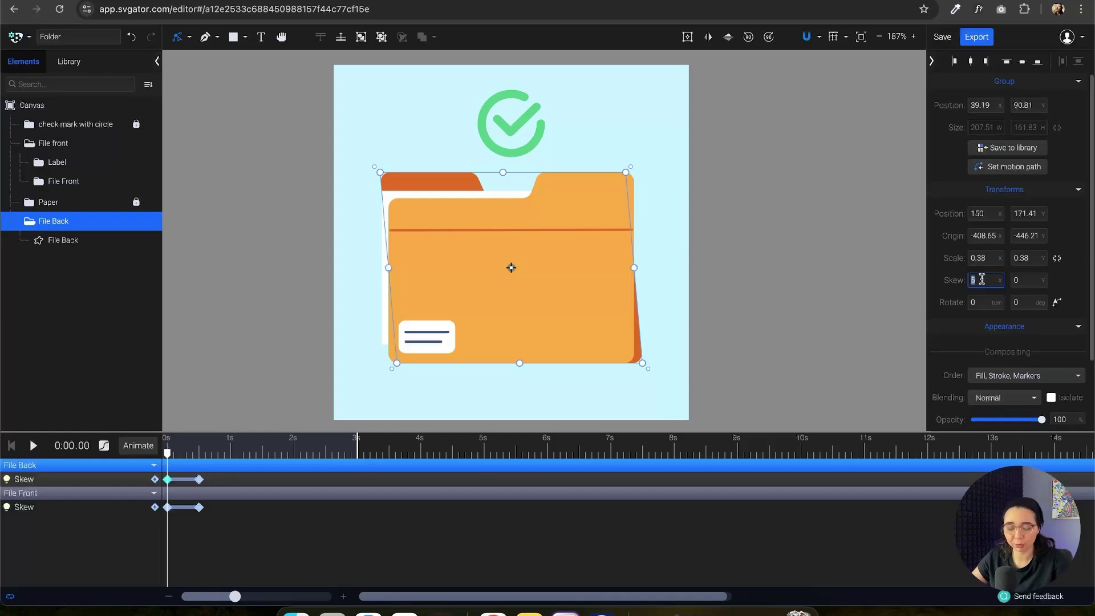
pyautogui.press('Return')
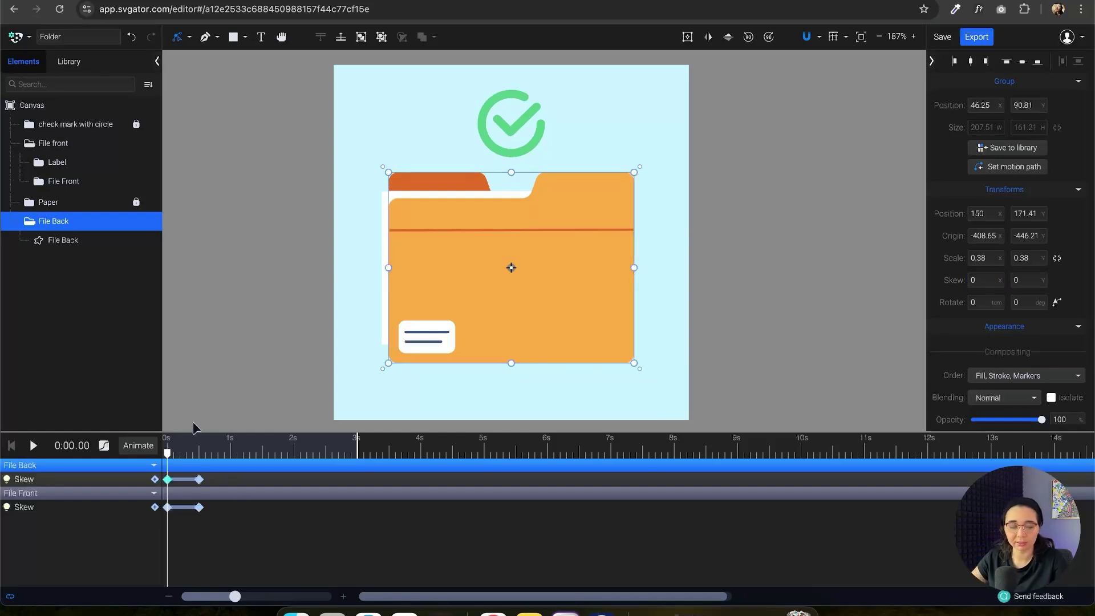
# - Play the folder-opening animation and scrub back to 0 s to check how File Back skews
pyautogui.press('space')
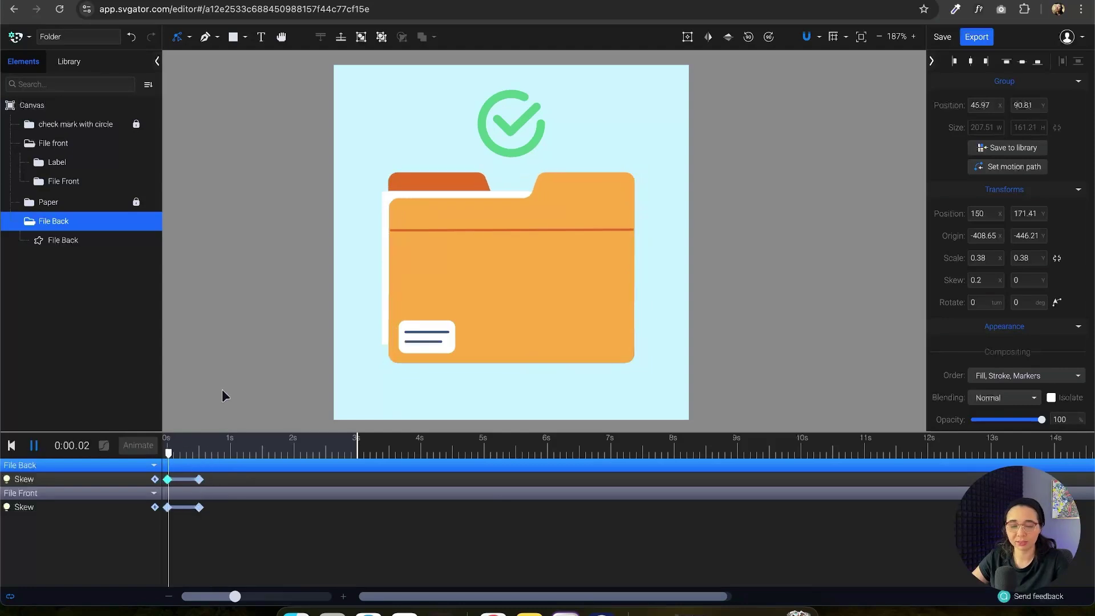
pyautogui.moveTo(214, 453)
pyautogui.mouseDown()
pyautogui.moveTo(166, 453)
pyautogui.moveTo(205, 454)
pyautogui.mouseUp()
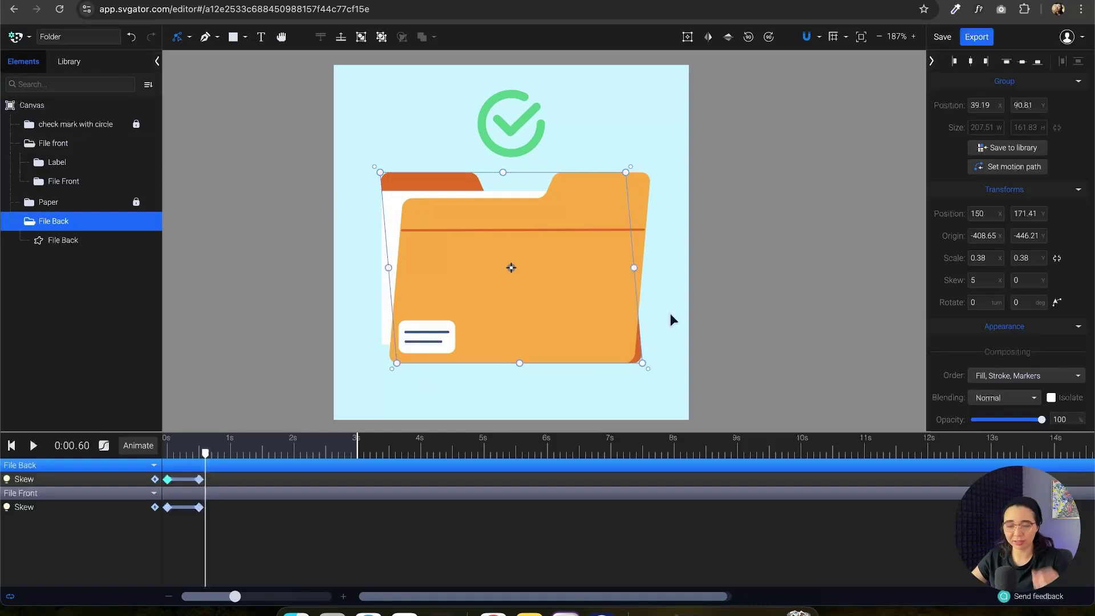
pyautogui.moveTo(205, 454); pyautogui.dragTo(167, 453)
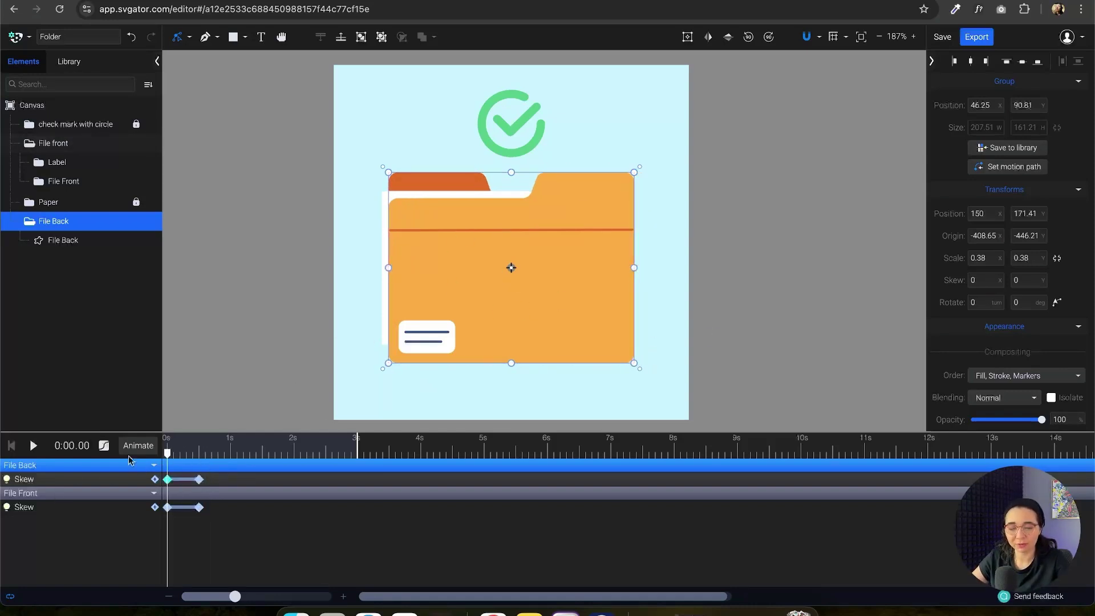
# - Move File Back's origin to the middle of its bottom edge and replay the folder-opening animation
pyautogui.moveTo(511, 268); pyautogui.dragTo(511, 366)
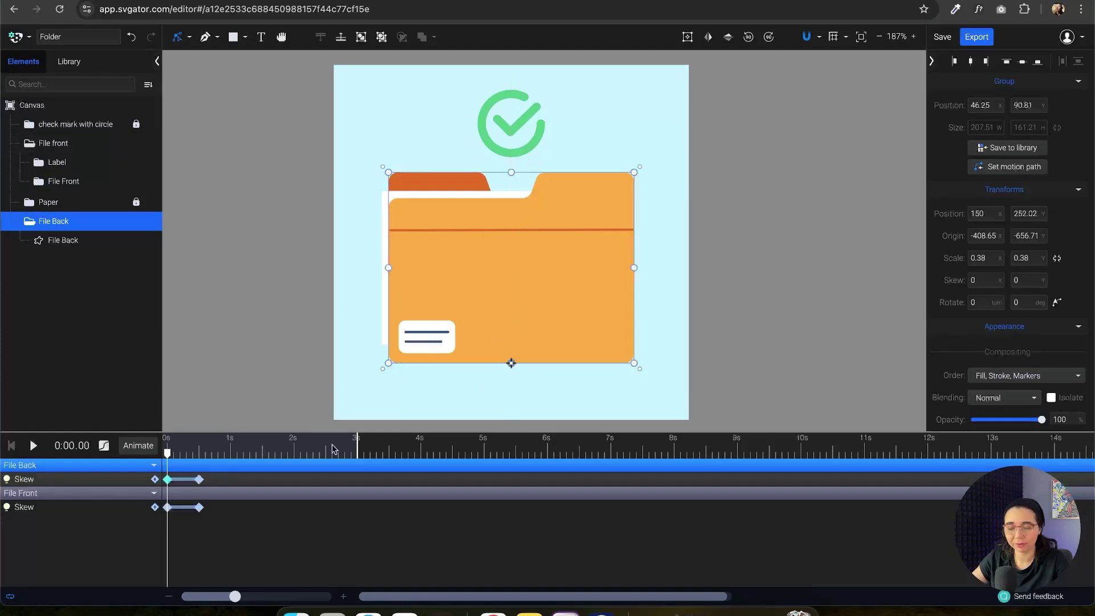
pyautogui.press('space')
pyautogui.press('space')
pyautogui.press('space')
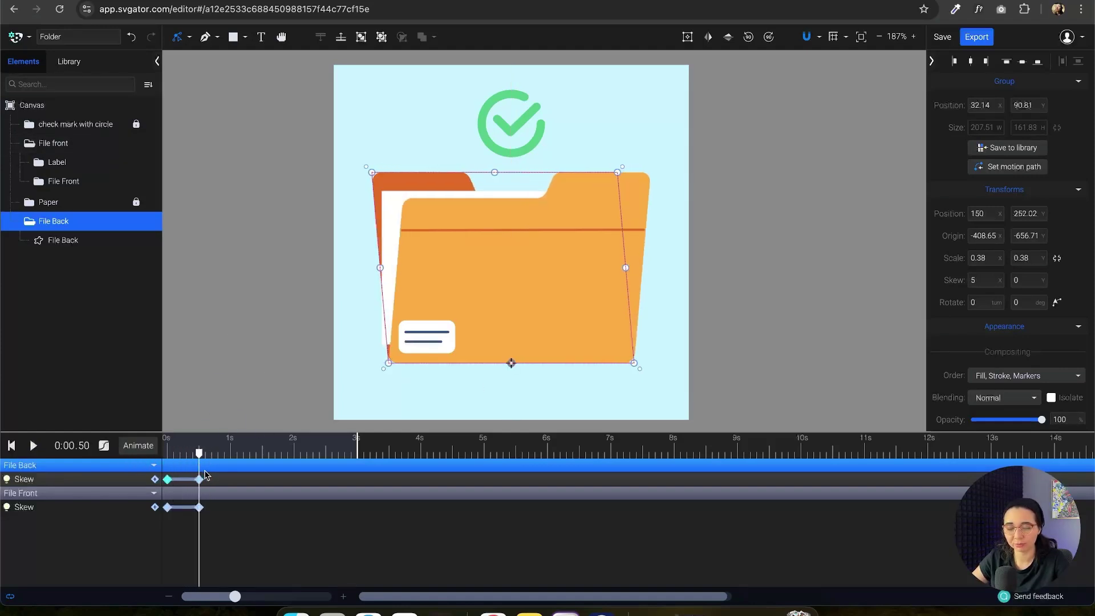
pyautogui.press('space')
pyautogui.press('space')
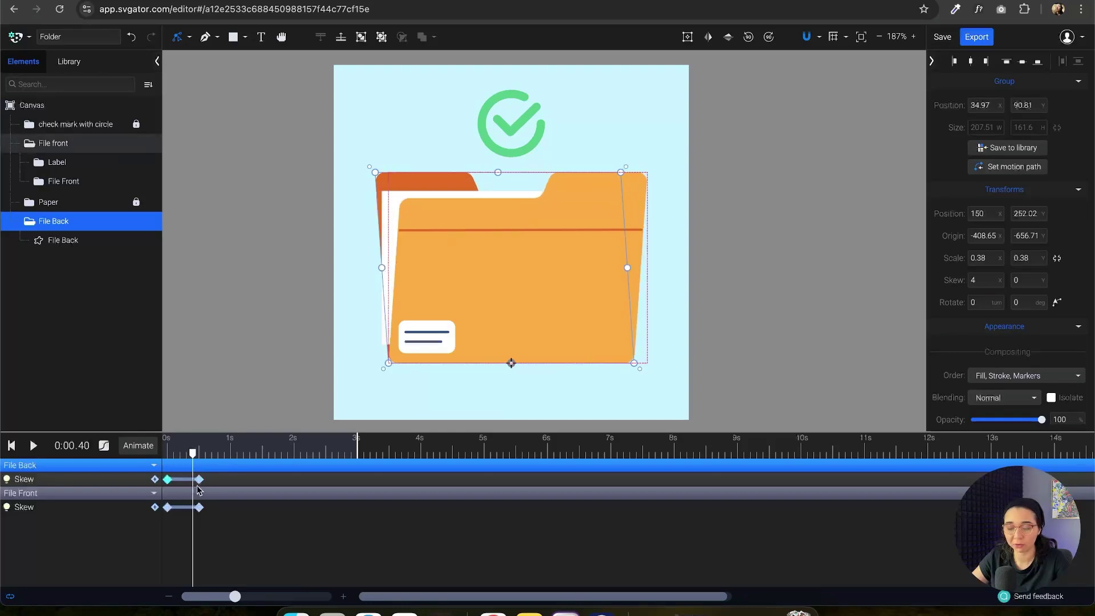
pyautogui.press('space')
pyautogui.scroll(-2, 452, 235)
pyautogui.click(344, 281)
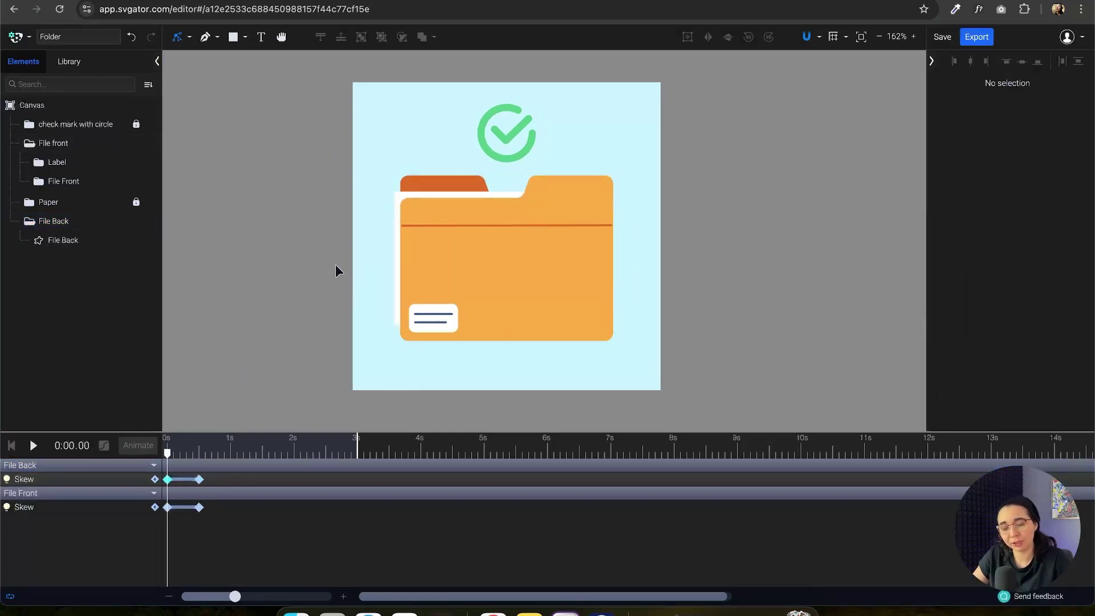
pyautogui.press('space')
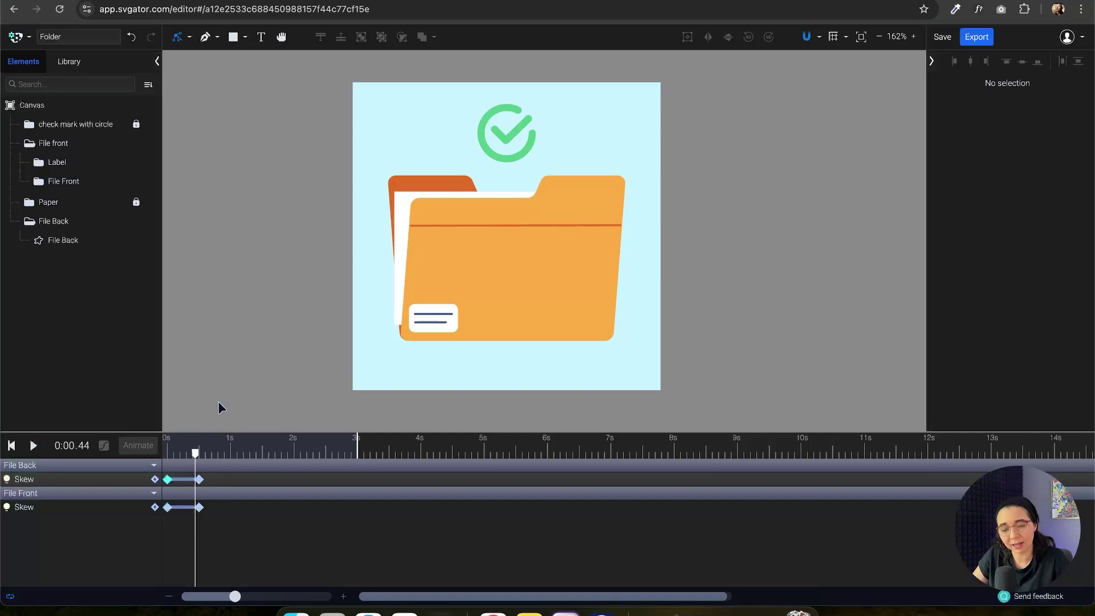
pyautogui.press('space')
pyautogui.press('space')
pyautogui.press('space')
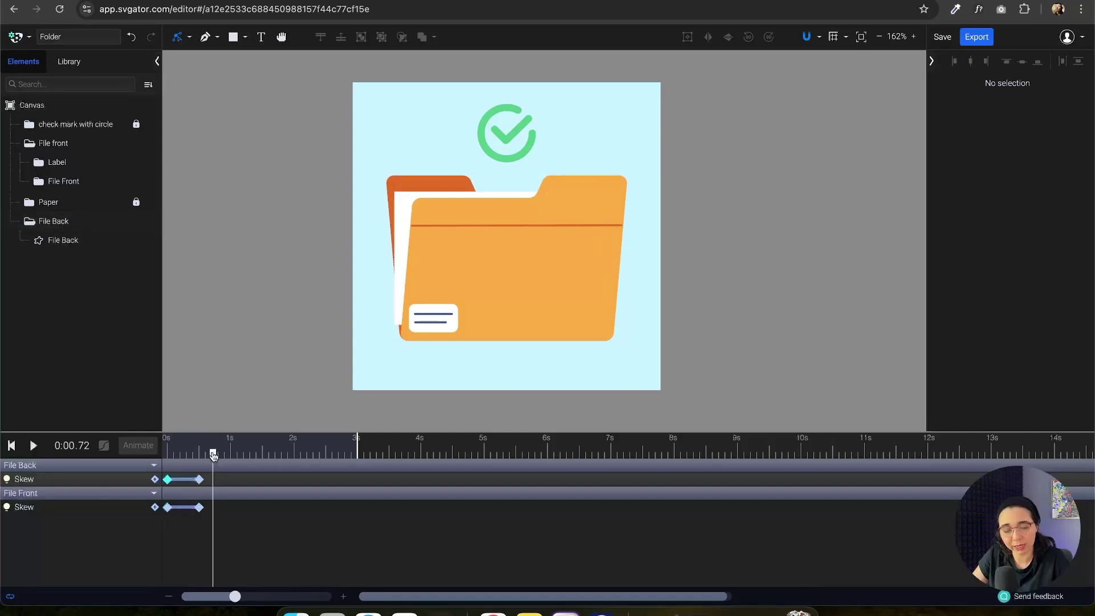
# - Select the File front and File Back groups together, testing the selection with trial moves and undoing each one
pyautogui.click(53, 143)
pyautogui.moveTo(546, 233); pyautogui.dragTo(456, 302)
pyautogui.press('super+z')
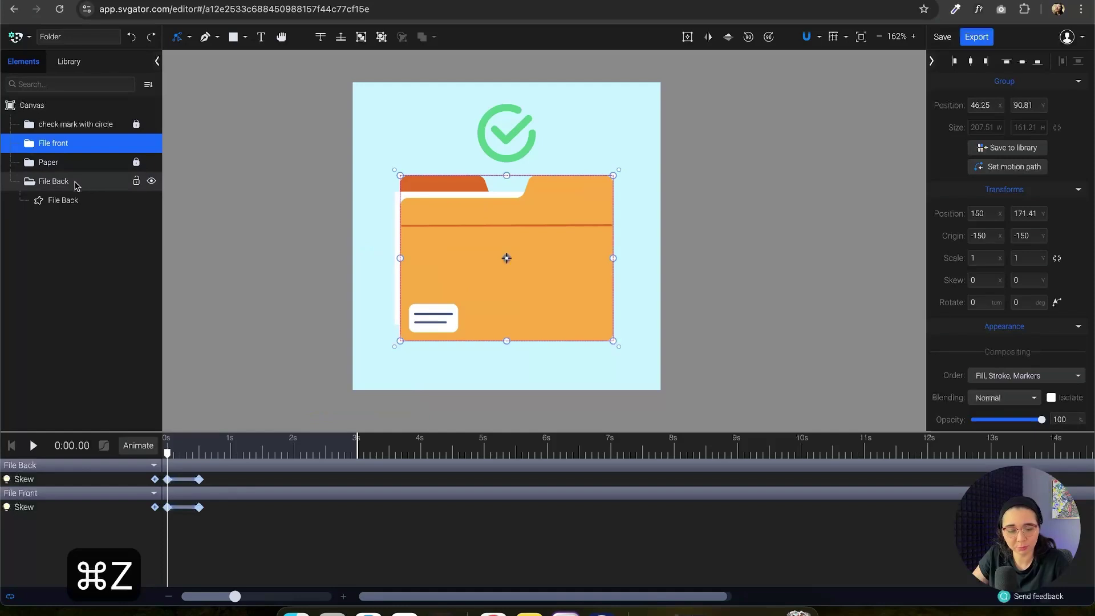
pyautogui.keyDown('shift'); pyautogui.click(77, 182); pyautogui.keyUp('shift')
pyautogui.moveTo(517, 233); pyautogui.dragTo(371, 349)
pyautogui.press('super+z')
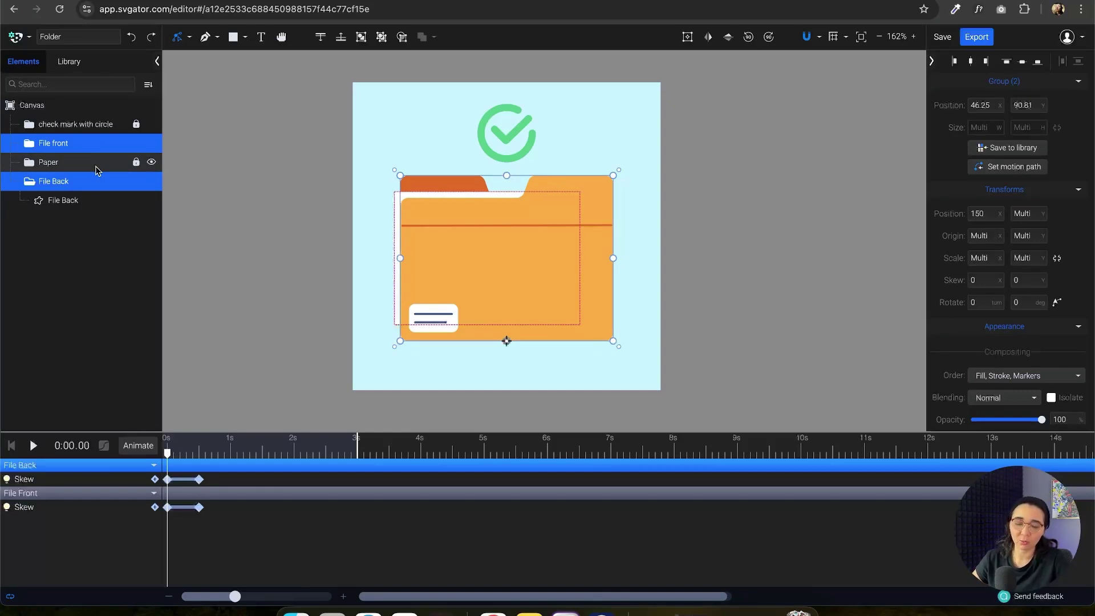
pyautogui.moveTo(508, 285); pyautogui.dragTo(408, 358)
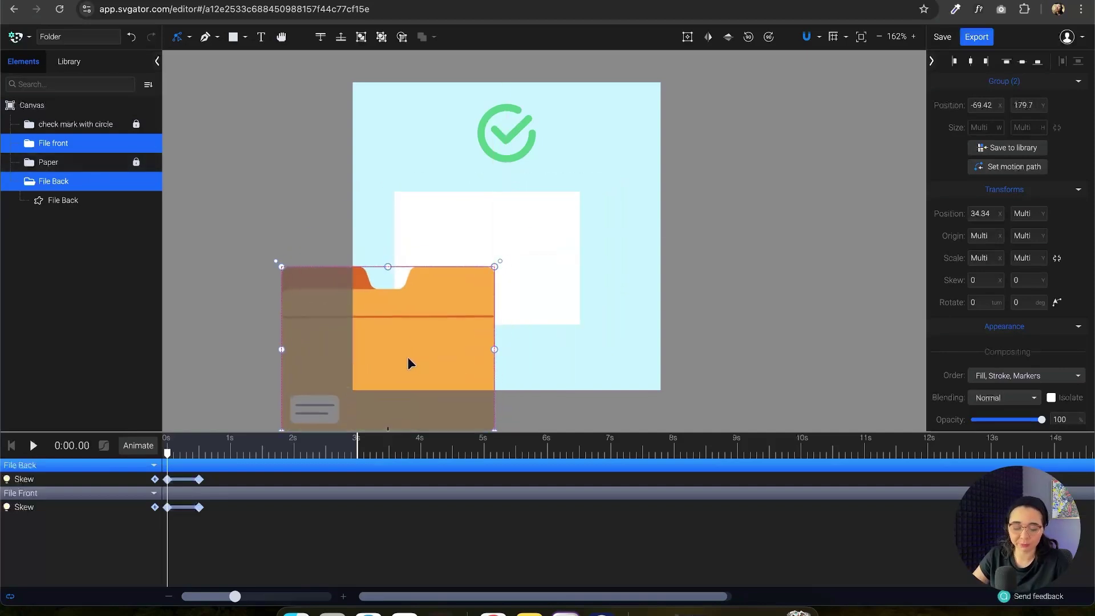
pyautogui.press('super+z')
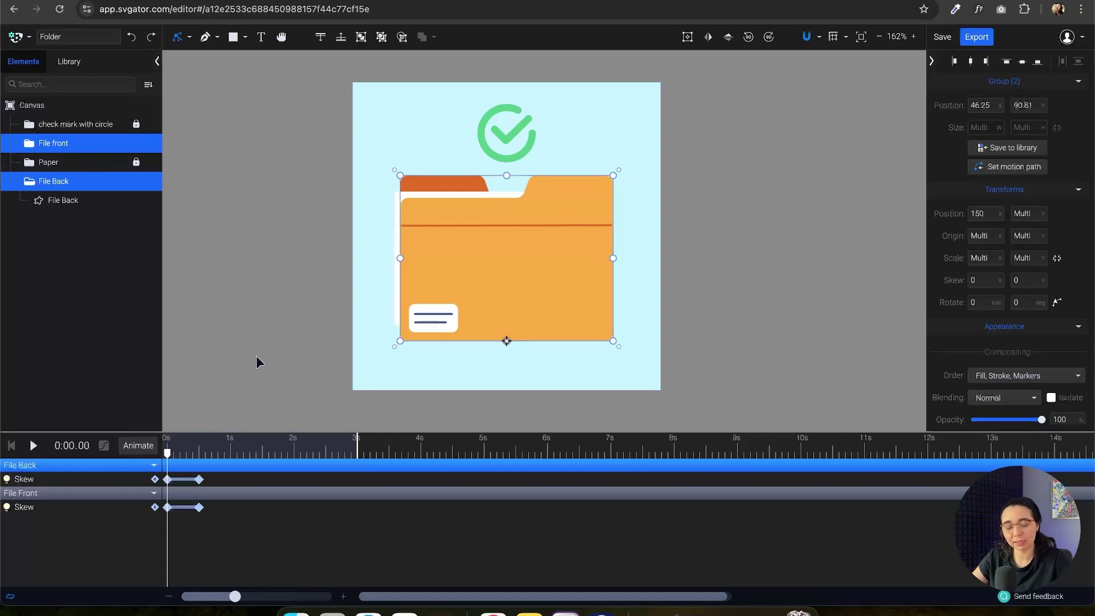
# - Add Position animators to the File front and File Back groups and shift their keyframes to 0.5 s
pyautogui.click(139, 447)
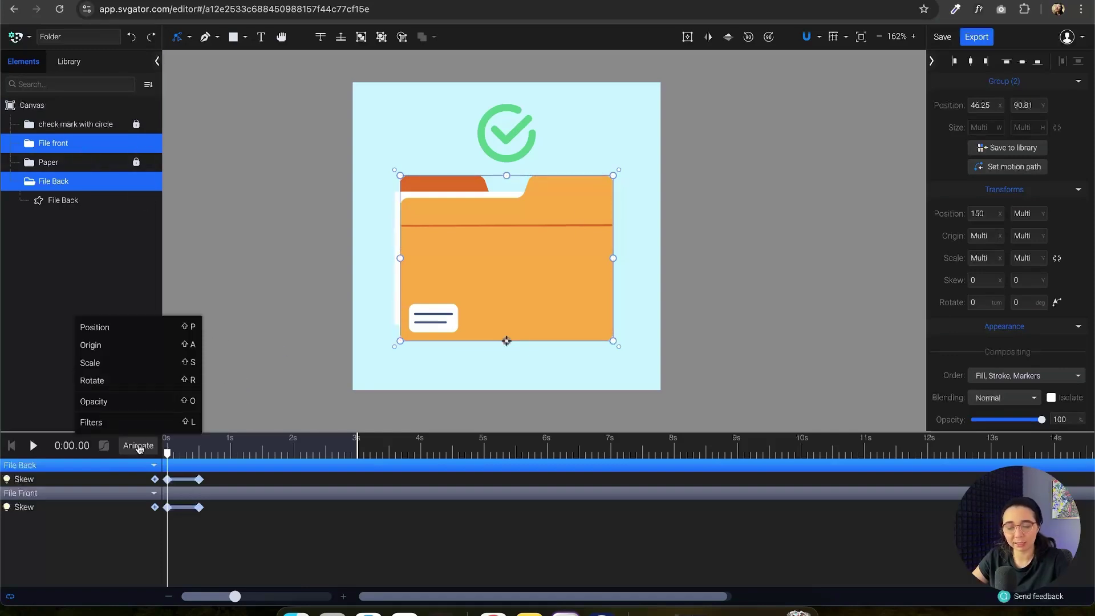
pyautogui.click(159, 335)
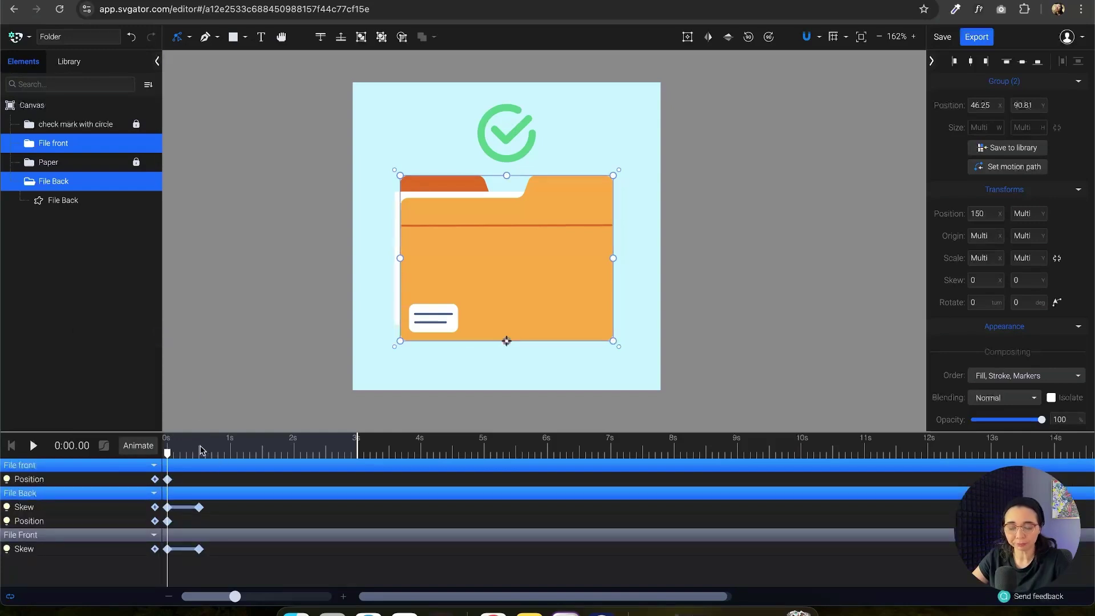
pyautogui.moveTo(169, 455); pyautogui.dragTo(199, 481)
pyautogui.click(168, 521)
pyautogui.keyDown('shift'); pyautogui.click(167, 480); pyautogui.keyUp('shift')
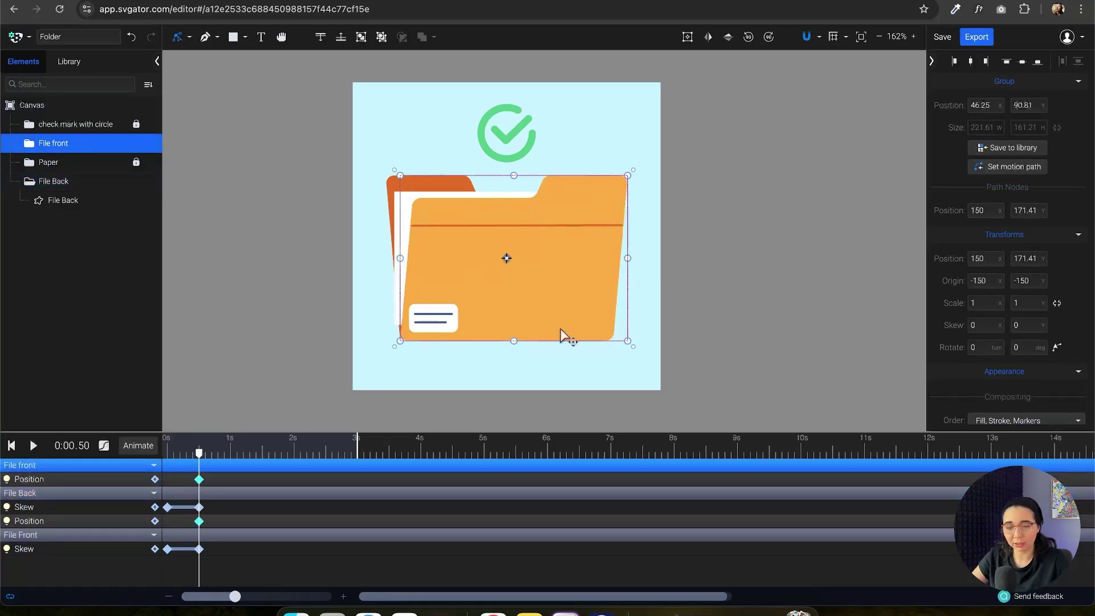
# - Go to 1 s on the timeline, try moving the File front group alone, and undo the move
pyautogui.moveTo(199, 455); pyautogui.dragTo(231, 455)
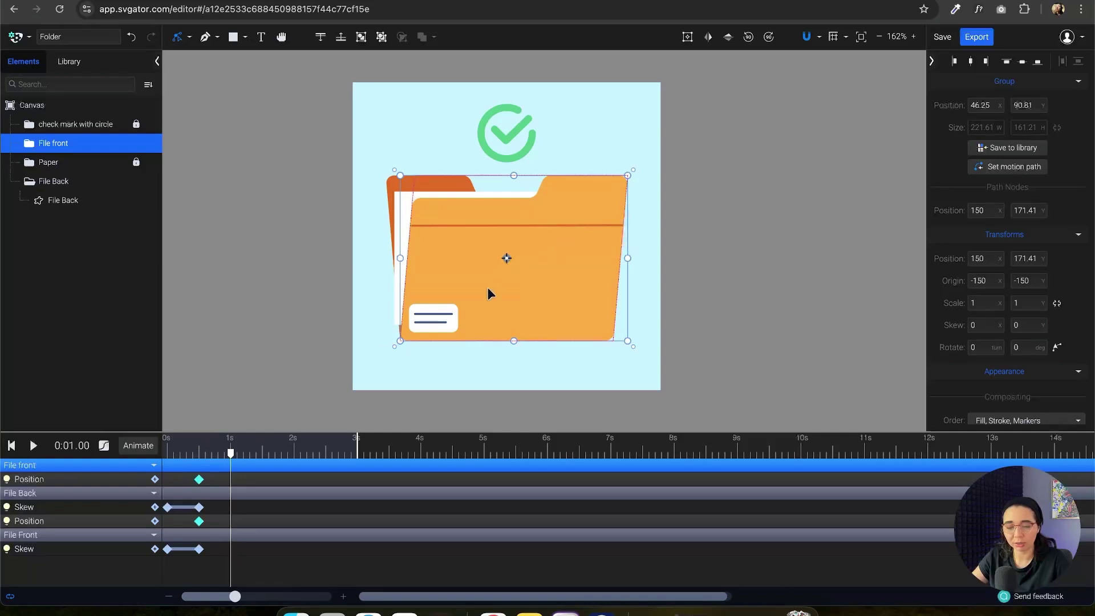
pyautogui.moveTo(591, 236); pyautogui.dragTo(515, 290)
pyautogui.press('super+z')
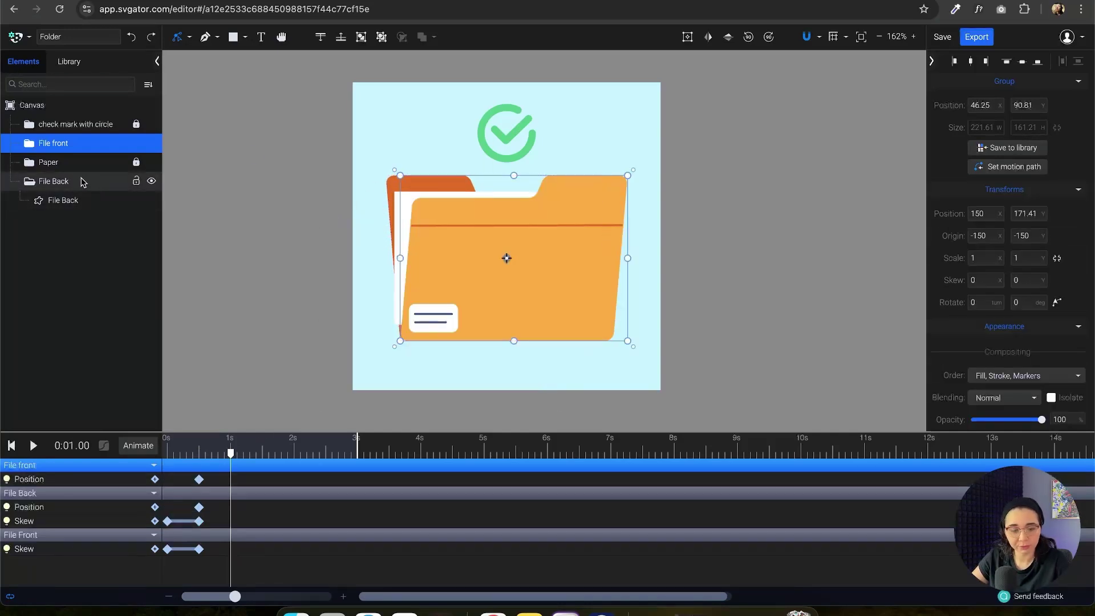
# - Try selecting different combinations of layers, comparing only File front and File Back with the full range of groups
pyautogui.keyDown('shift'); pyautogui.click(83, 181); pyautogui.keyUp('shift')
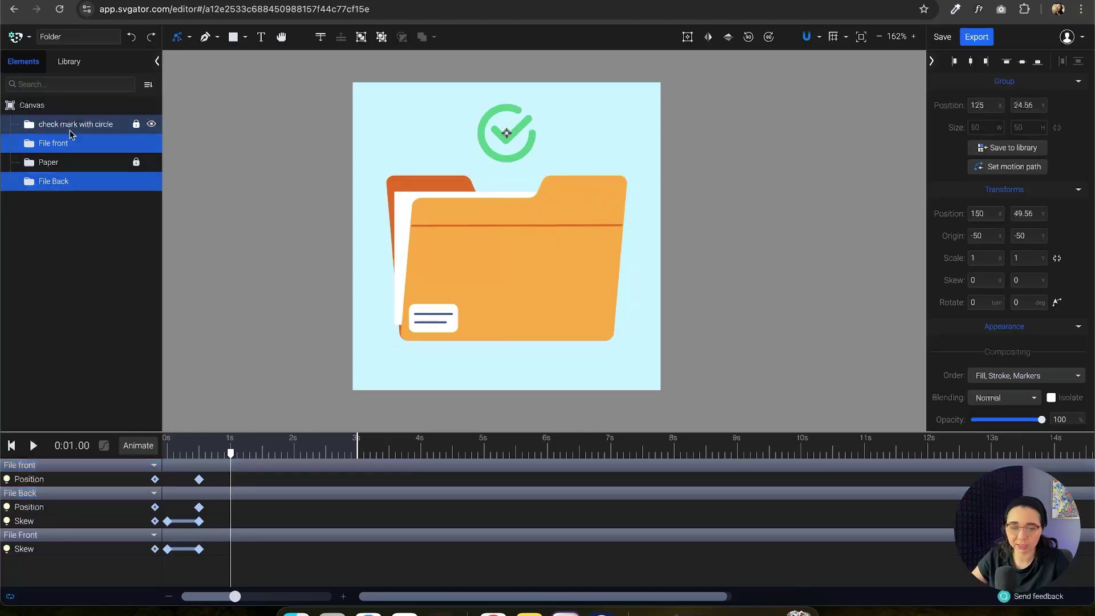
pyautogui.click(88, 143)
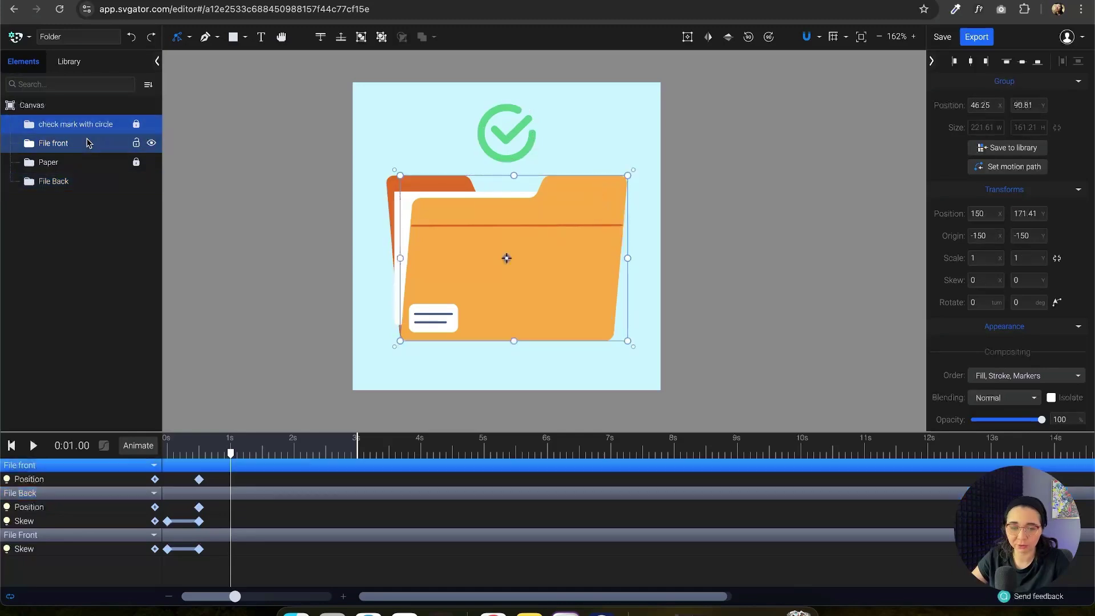
pyautogui.keyDown('shift'); pyautogui.click(85, 182); pyautogui.keyUp('shift')
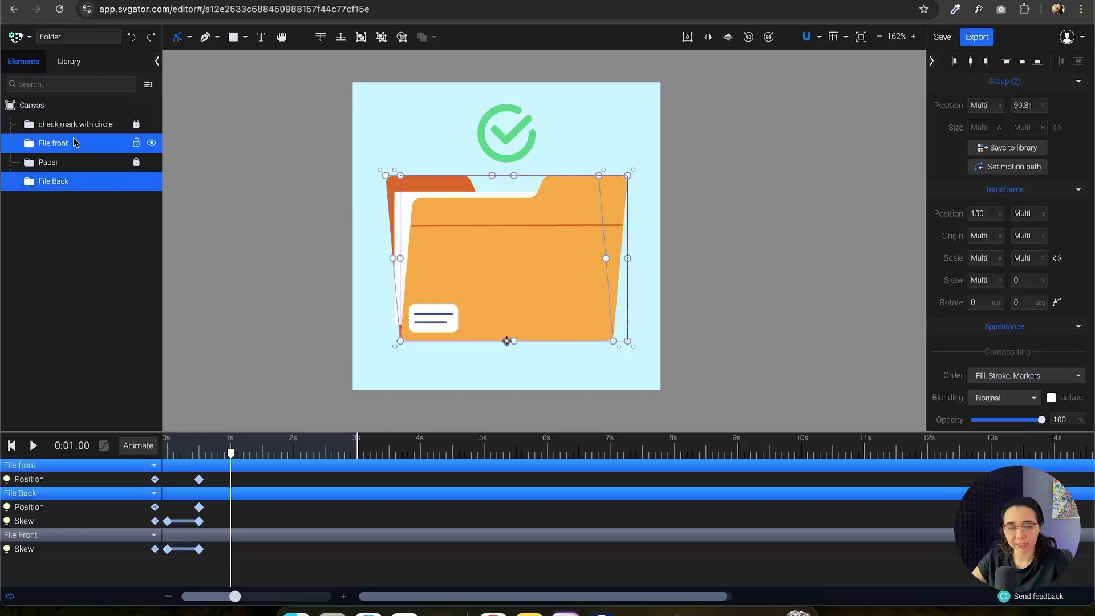
pyautogui.click(88, 180)
pyautogui.click(80, 143)
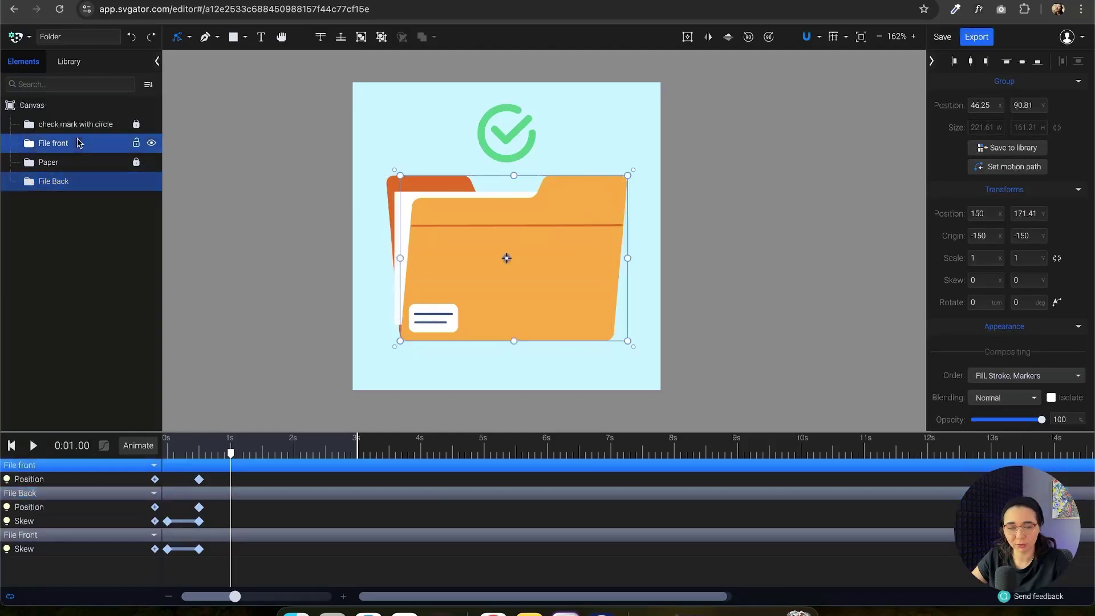
pyautogui.keyDown('shift'); pyautogui.click(100, 186); pyautogui.keyUp('shift')
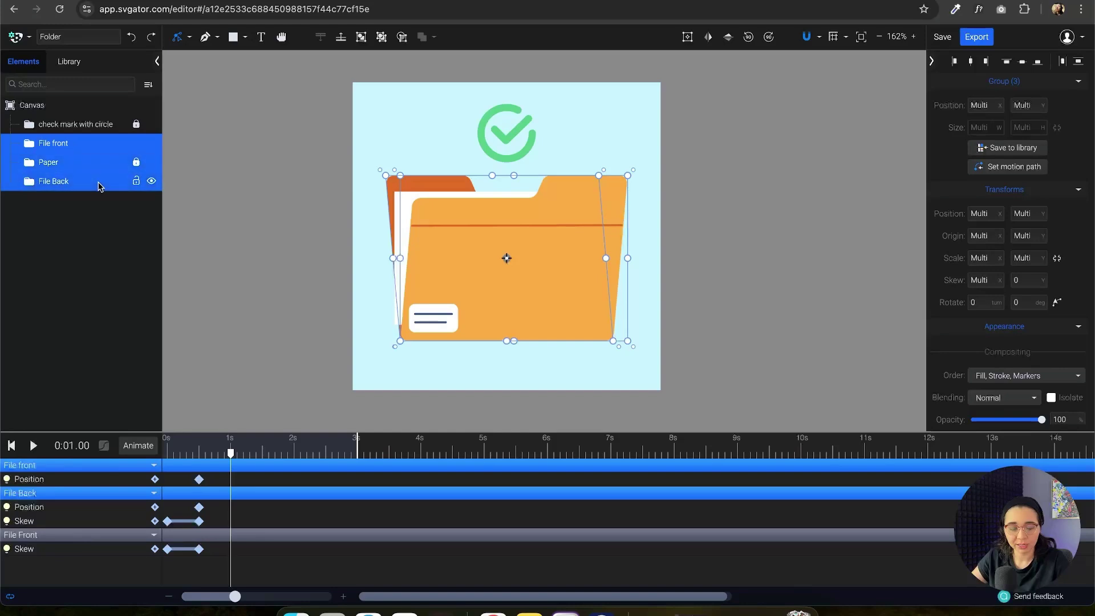
pyautogui.click(85, 123)
pyautogui.keyDown('shift'); pyautogui.click(89, 183); pyautogui.keyUp('shift')
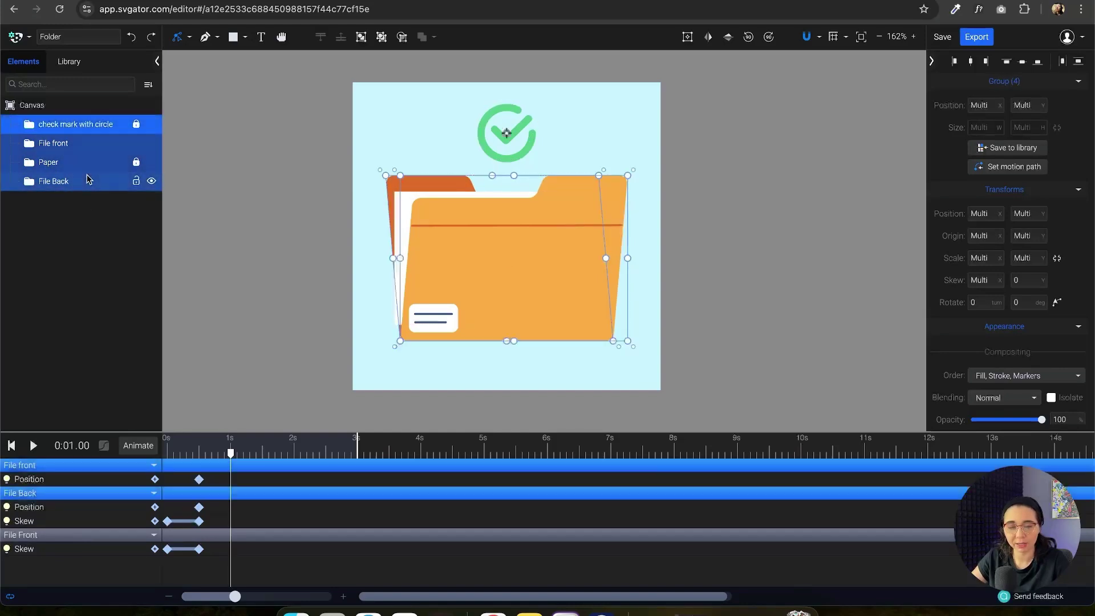
# - Move File front and File Back together past the canvas's lower-left corner at 1 s, undo a further trial move, and check the motion from 0.5 s
pyautogui.click(77, 142)
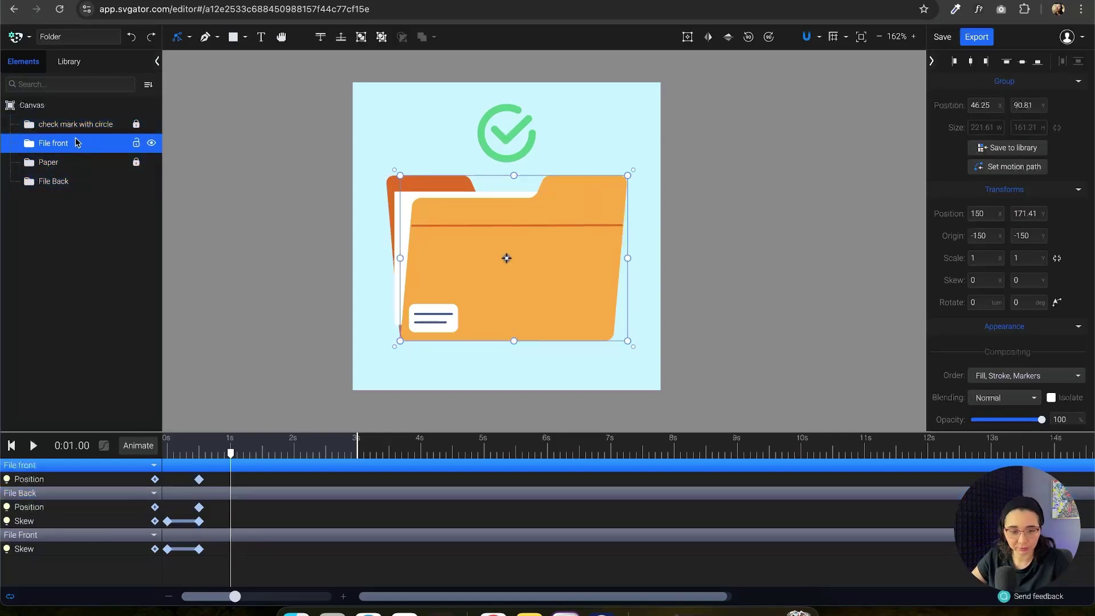
pyautogui.keyDown('shift'); pyautogui.click(88, 183); pyautogui.keyUp('shift')
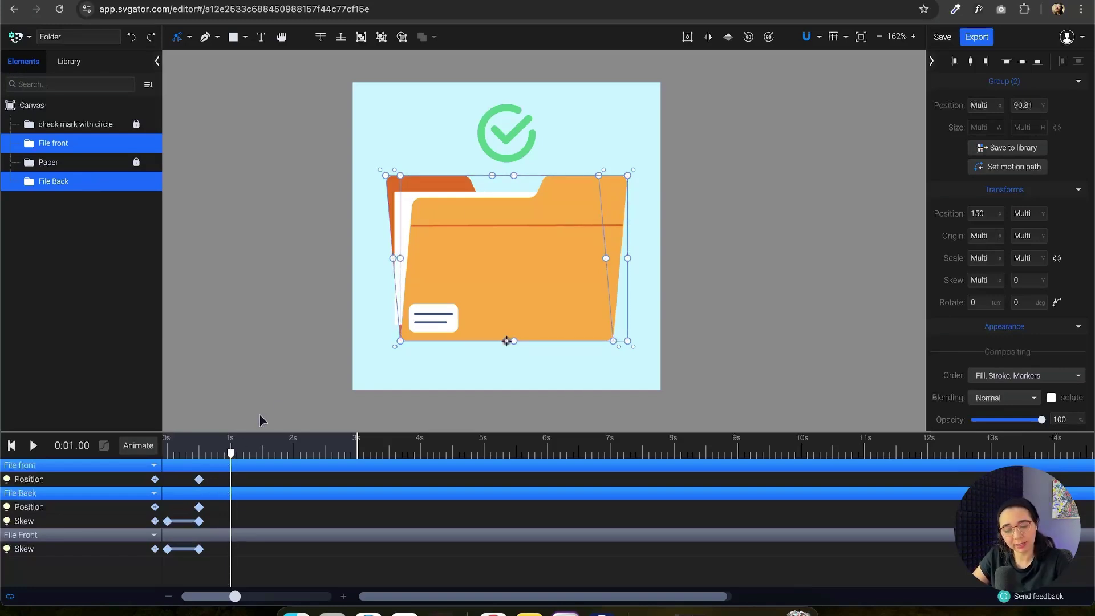
pyautogui.moveTo(559, 255); pyautogui.dragTo(408, 374)
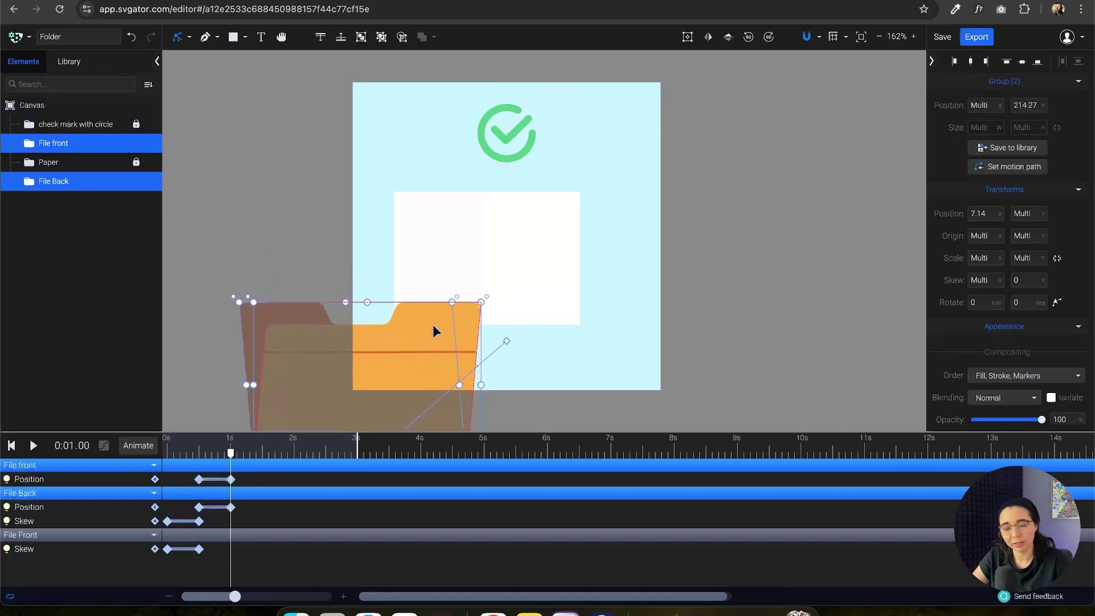
pyautogui.press('h')
pyautogui.moveTo(736, 295); pyautogui.dragTo(782, 192)
pyautogui.press('v')
pyautogui.moveTo(453, 242); pyautogui.dragTo(344, 335)
pyautogui.press('super+z')
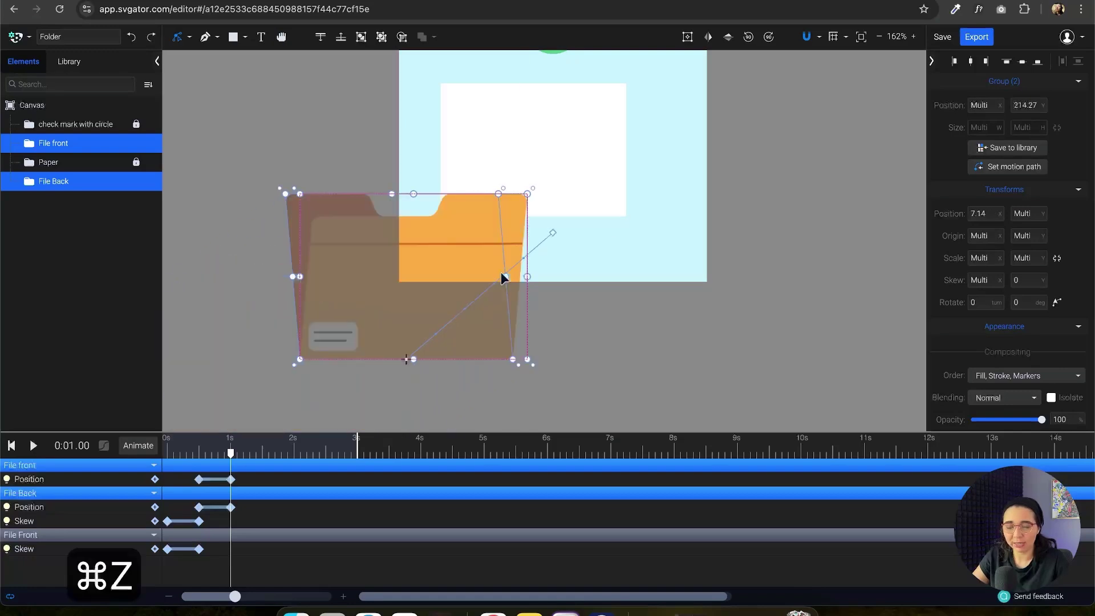
pyautogui.moveTo(754, 171); pyautogui.dragTo(750, 234)
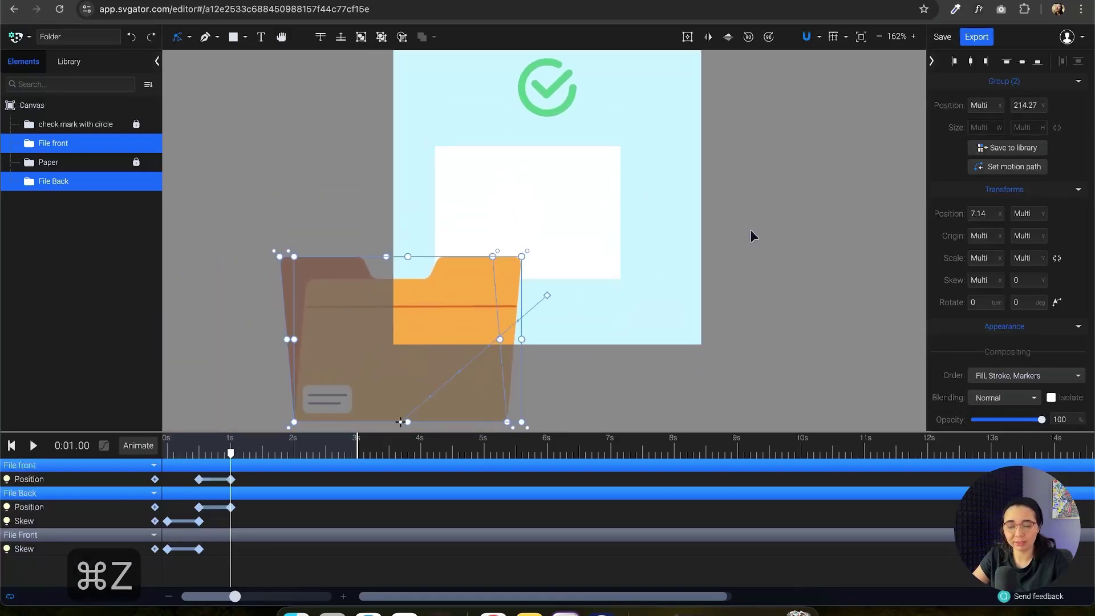
pyautogui.moveTo(231, 453); pyautogui.dragTo(198, 453)
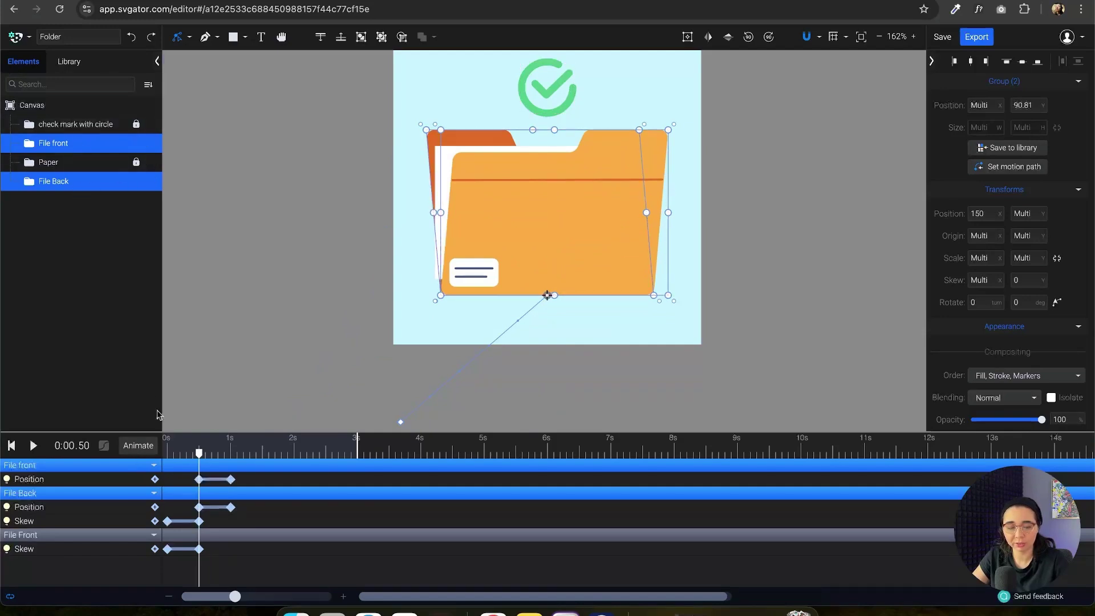
# - Add Opacity animators to the File front and File Back groups, with keyframes at 0.5 s and 1 s
pyautogui.click(137, 447)
pyautogui.click(103, 401)
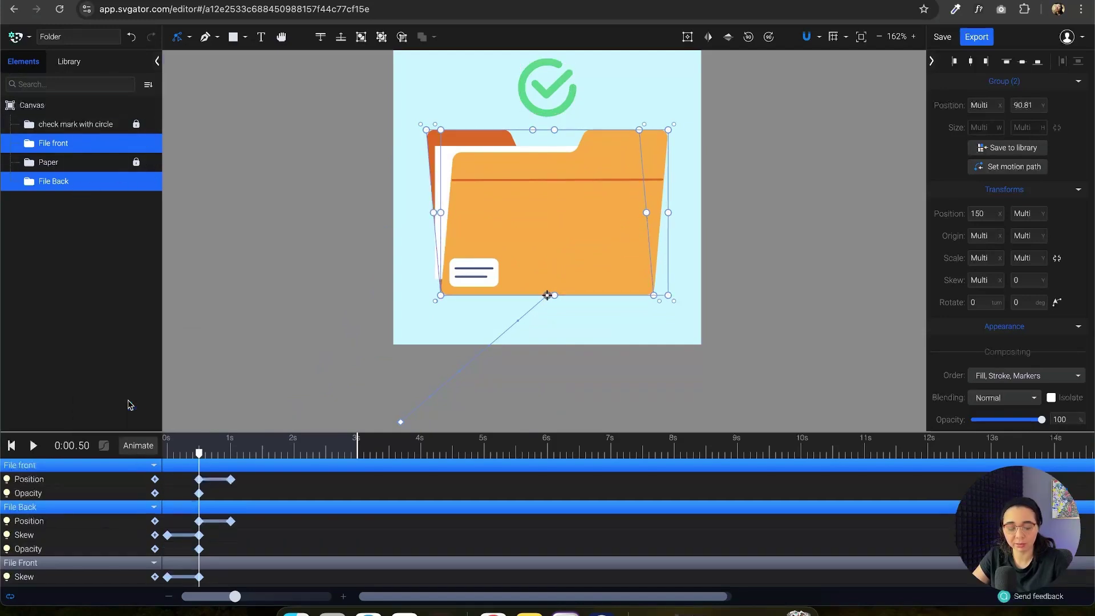
pyautogui.moveTo(199, 453); pyautogui.dragTo(230, 453)
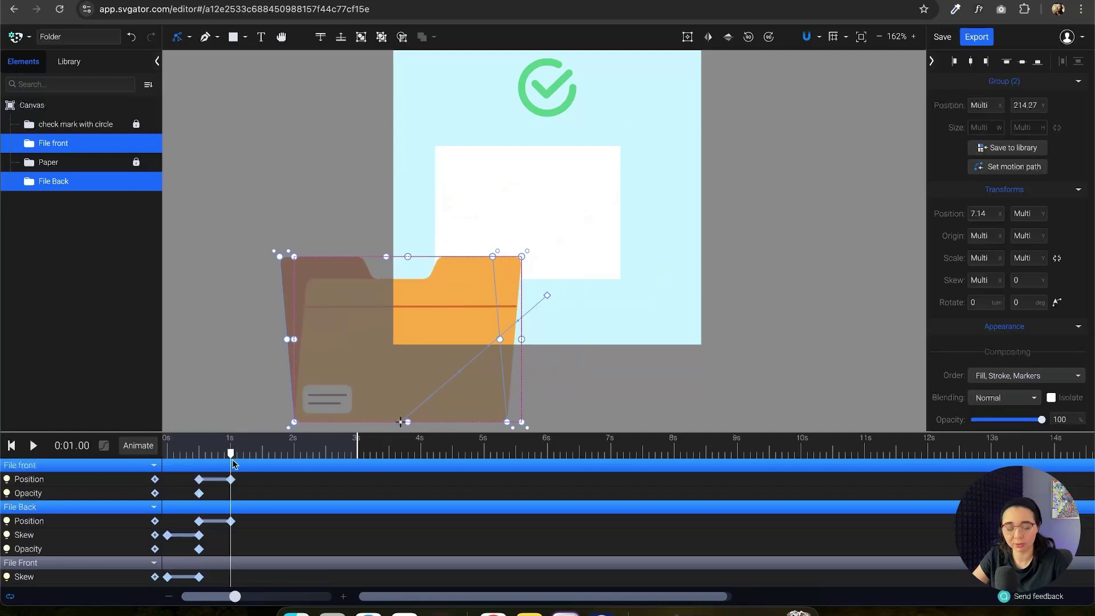
pyautogui.click(155, 494)
pyautogui.click(154, 549)
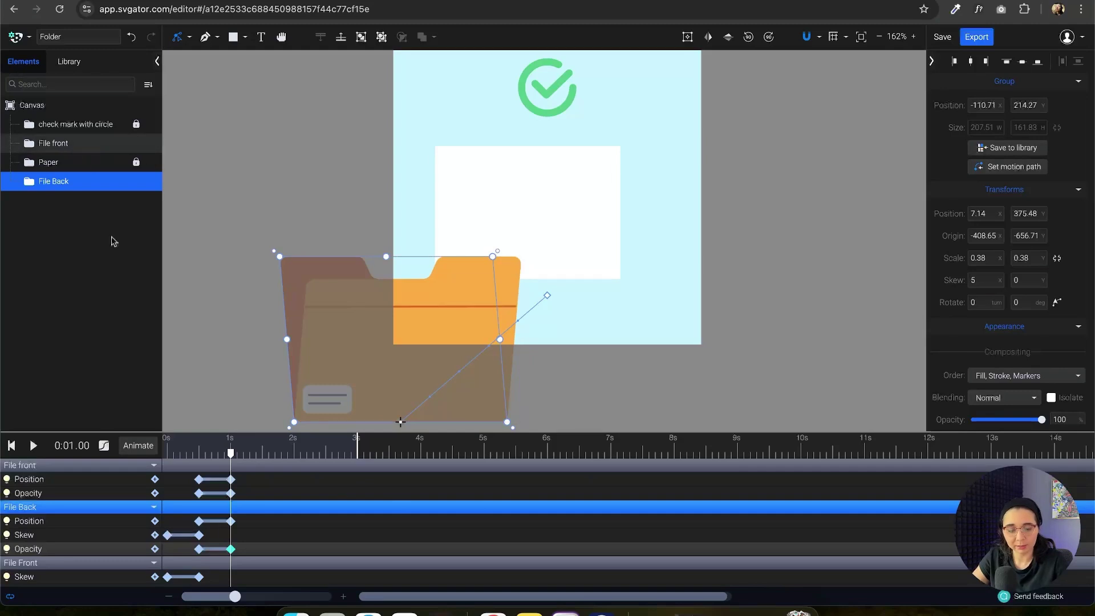
# - Try to set the File Back group's opacity to 0% at its 1 s keyframe
pyautogui.scroll(-2, 1027, 319)
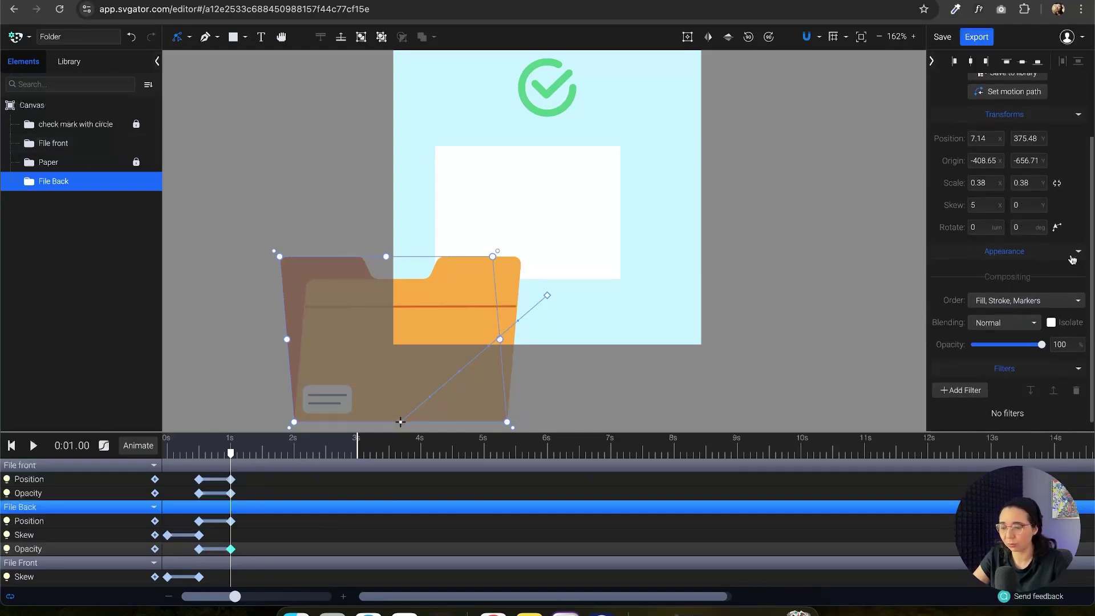
pyautogui.click(1065, 345)
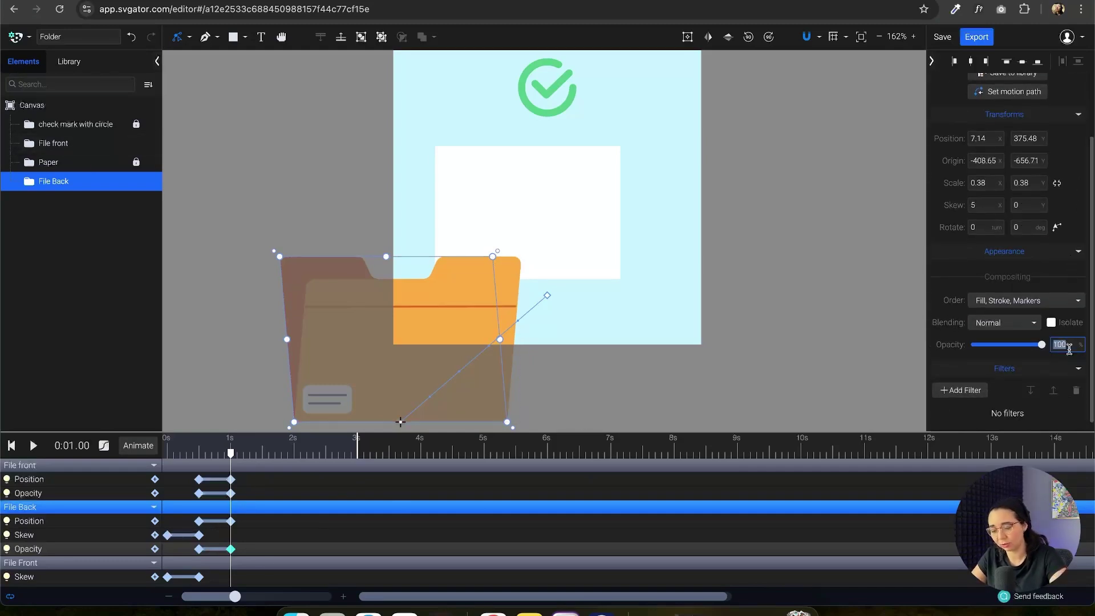
pyautogui.write('0')
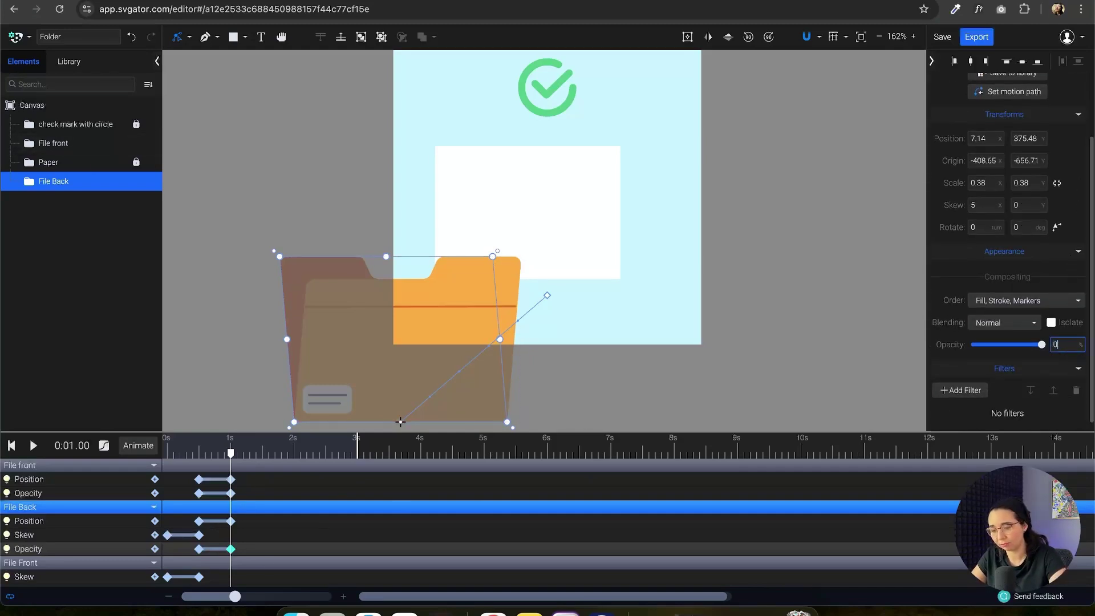
# - Set the File front group's opacity to 0% at its 1 s keyframe and check the fade from 0.5 s
pyautogui.click(231, 494)
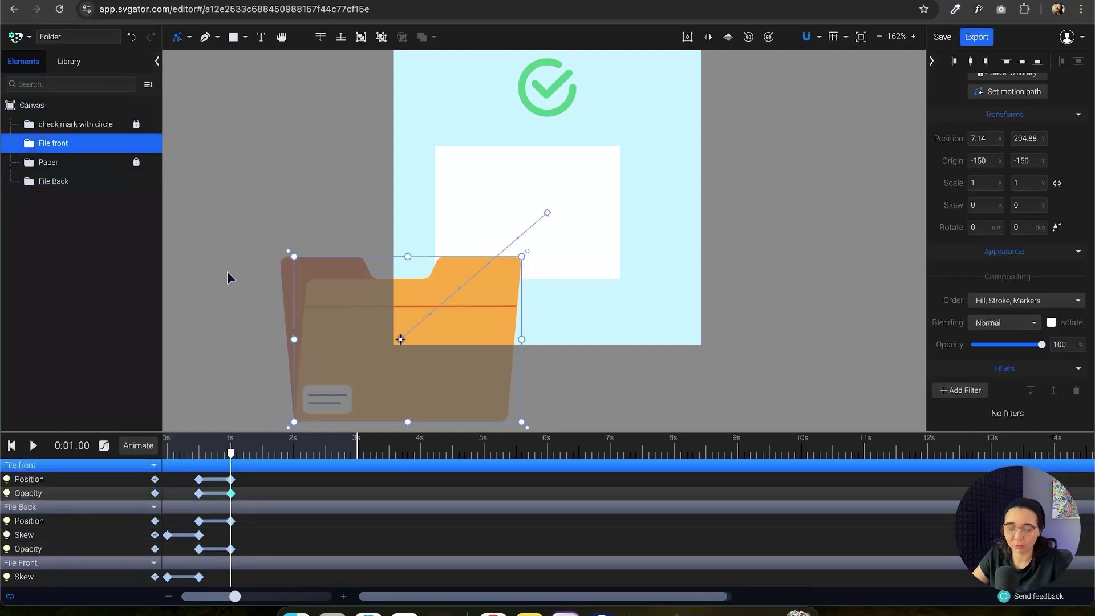
pyautogui.click(1060, 345)
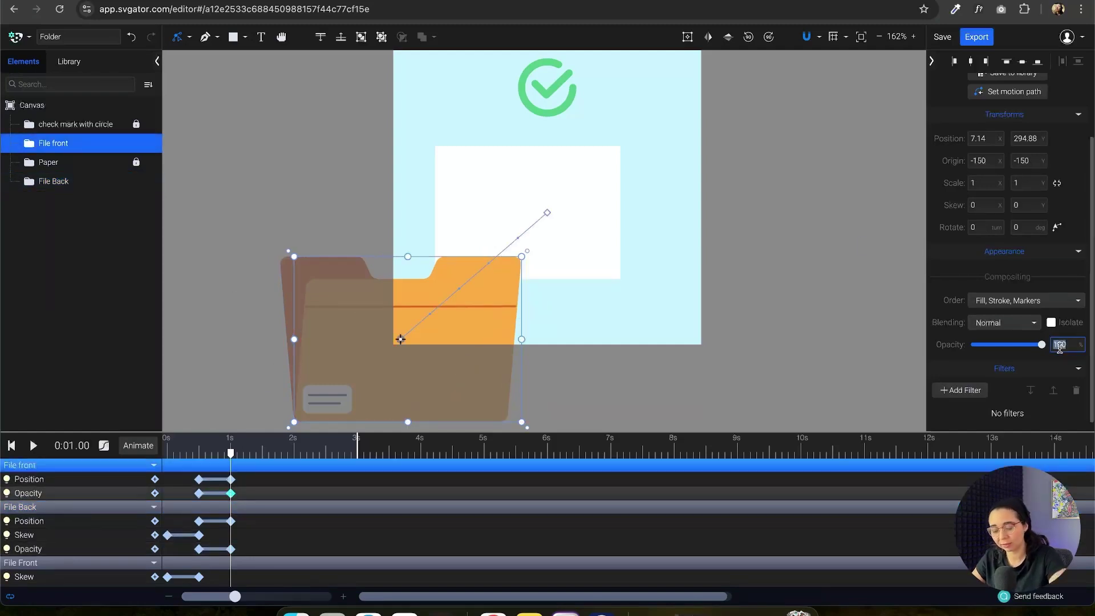
pyautogui.write('0')
pyautogui.press('Return')
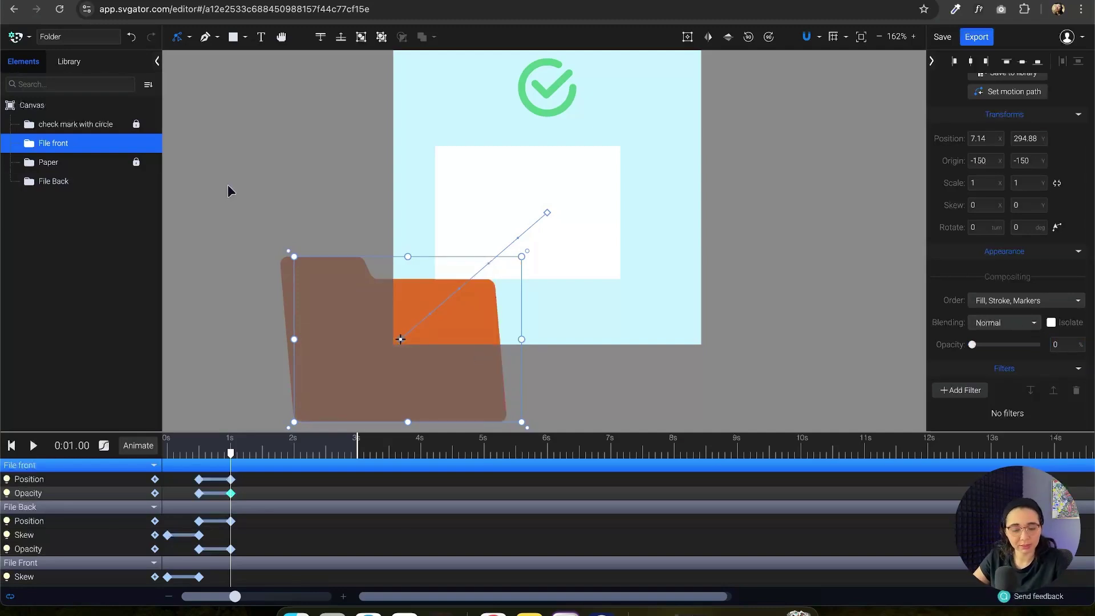
pyautogui.click(200, 469)
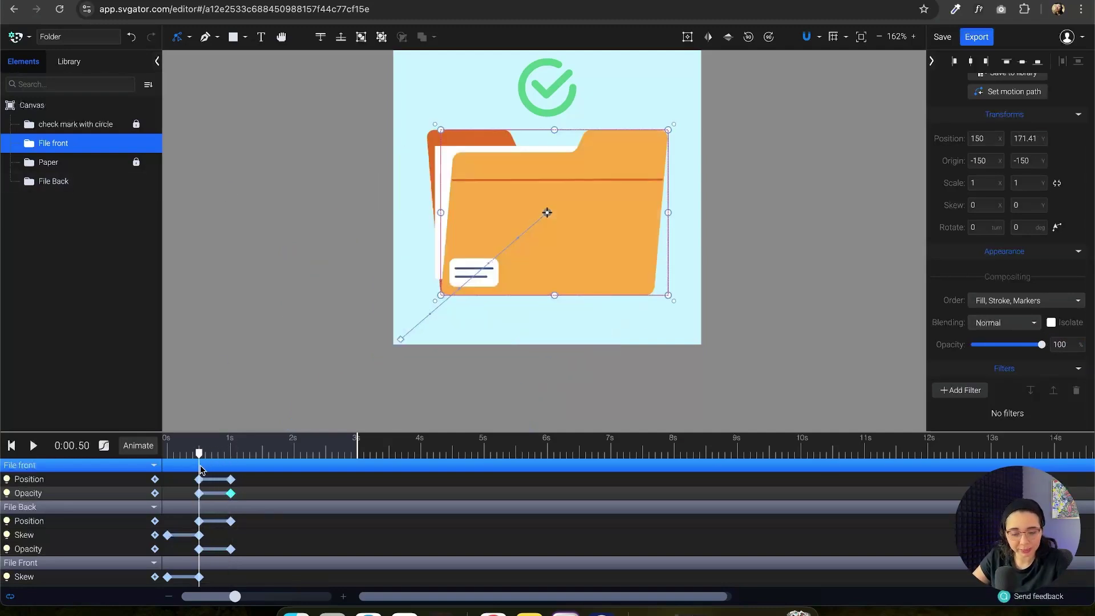
pyautogui.moveTo(200, 459); pyautogui.dragTo(230, 456)
# - Set the File Back group's opacity to 0% at its 1 s Opacity keyframe
pyautogui.click(197, 550)
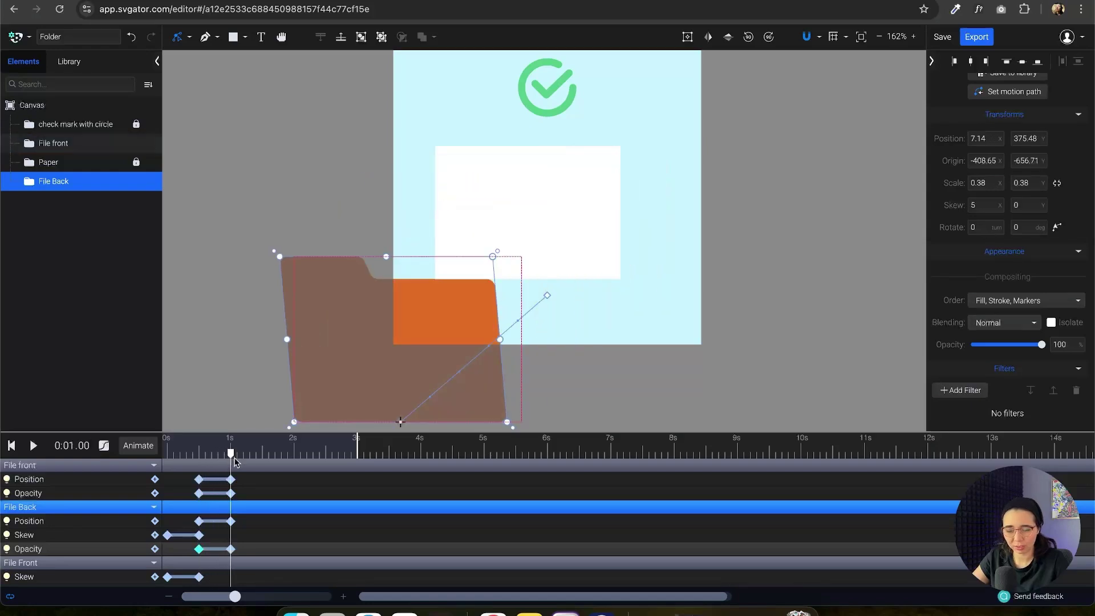
pyautogui.keyDown('shift'); pyautogui.click(231, 551); pyautogui.keyUp('shift')
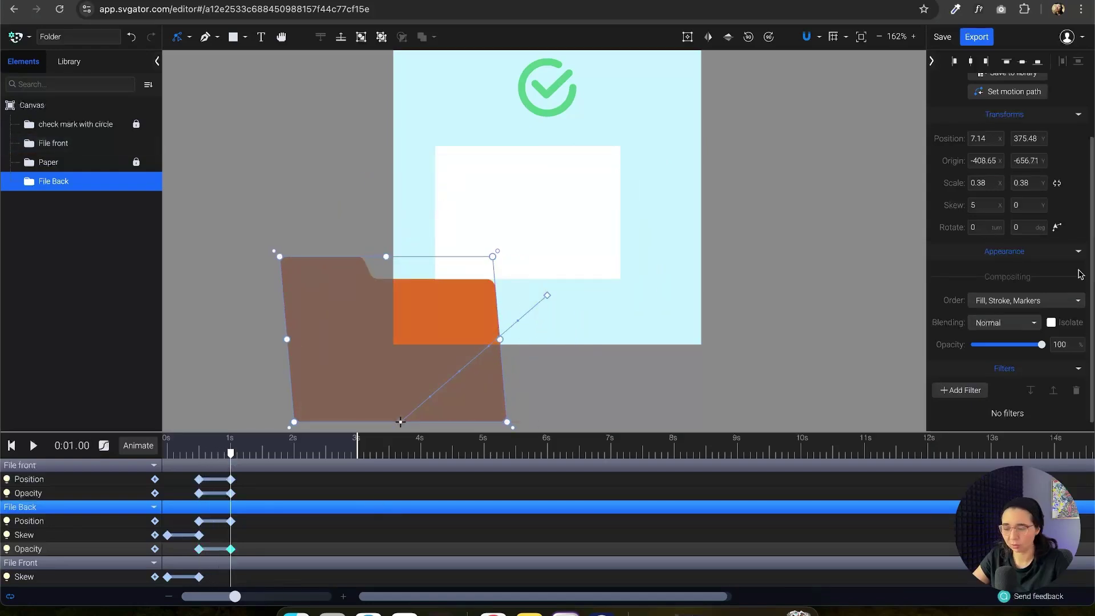
pyautogui.click(1062, 344)
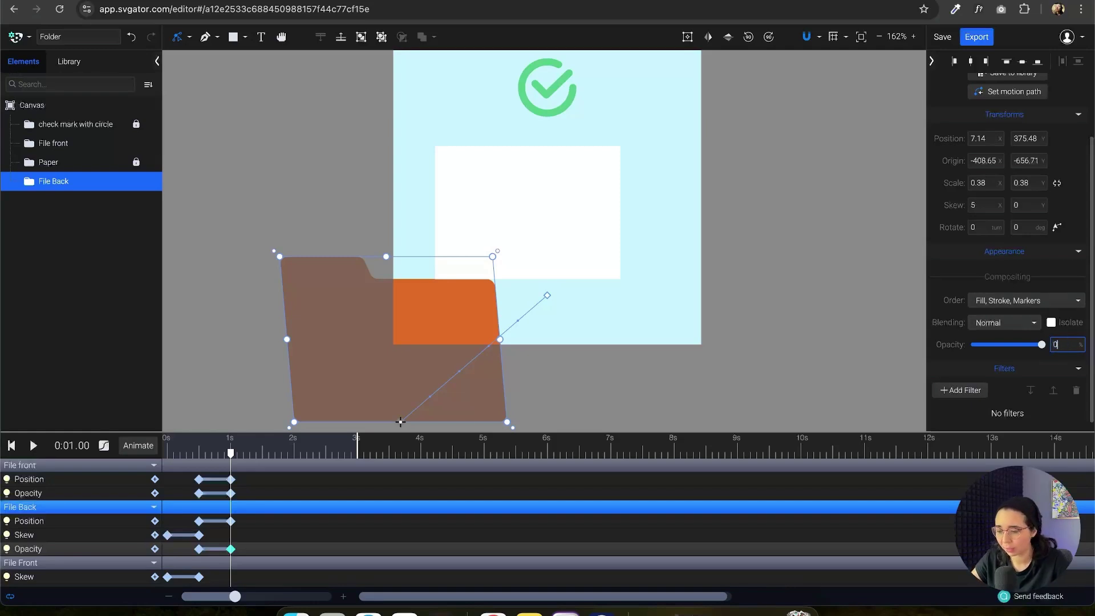
pyautogui.write('0')
pyautogui.press('Return')
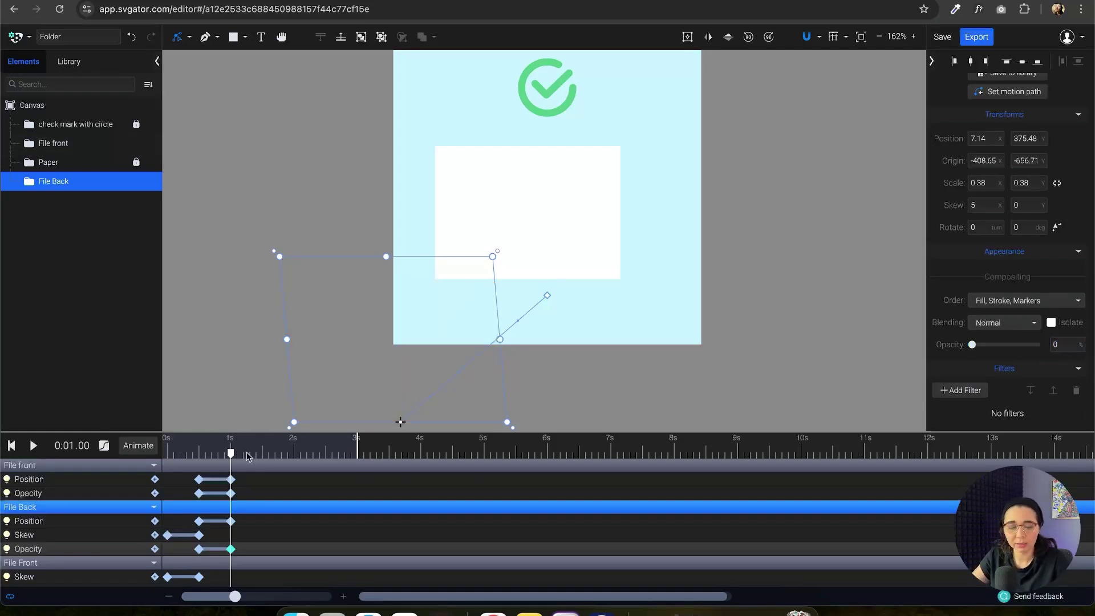
# - Play the animation to check the folder moving and fading out, and return the playhead to 1 s
pyautogui.press('space')
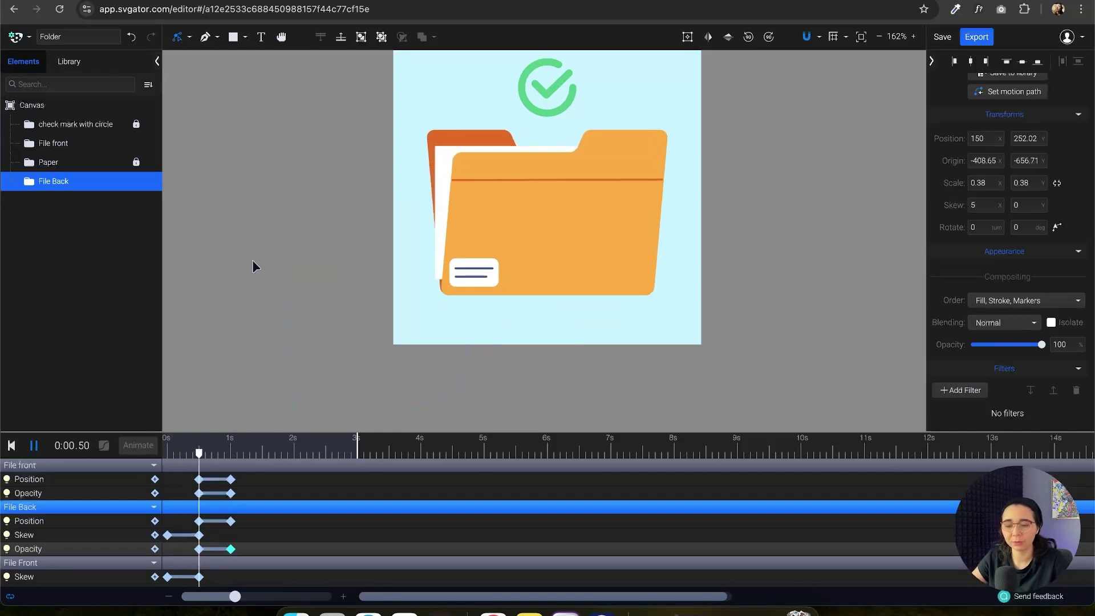
pyautogui.press('space')
pyautogui.press('space')
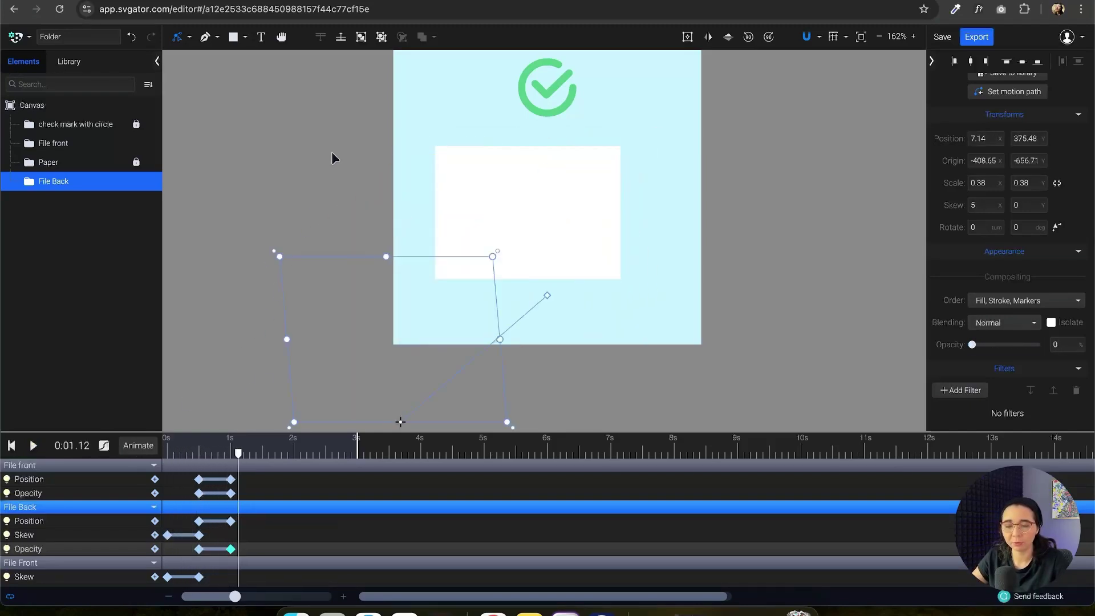
pyautogui.click(313, 183)
pyautogui.moveTo(313, 183); pyautogui.dragTo(293, 203)
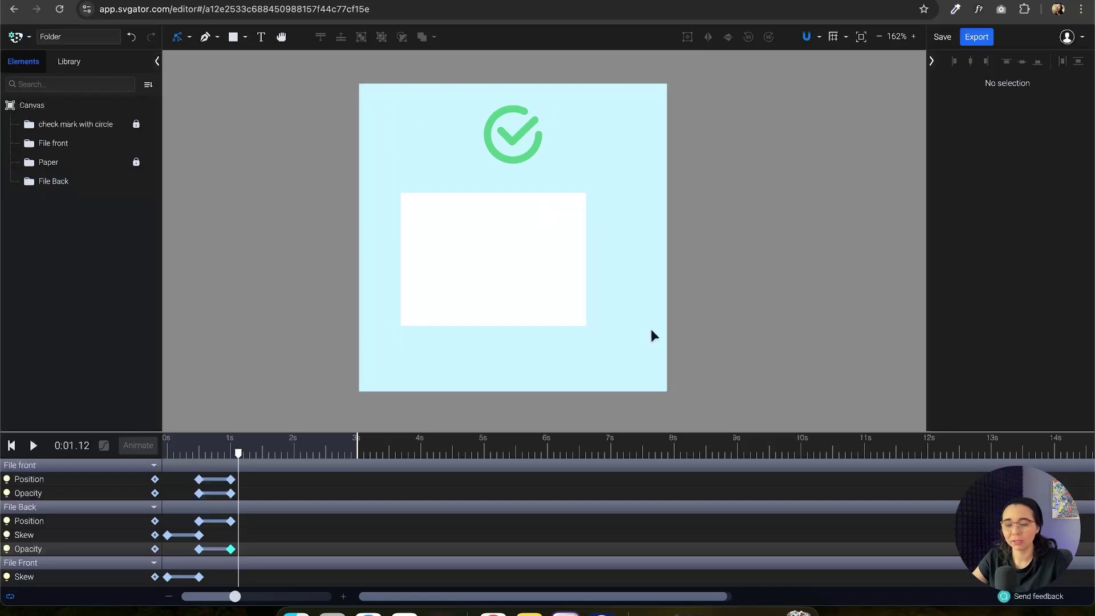
pyautogui.moveTo(237, 453); pyautogui.dragTo(230, 451)
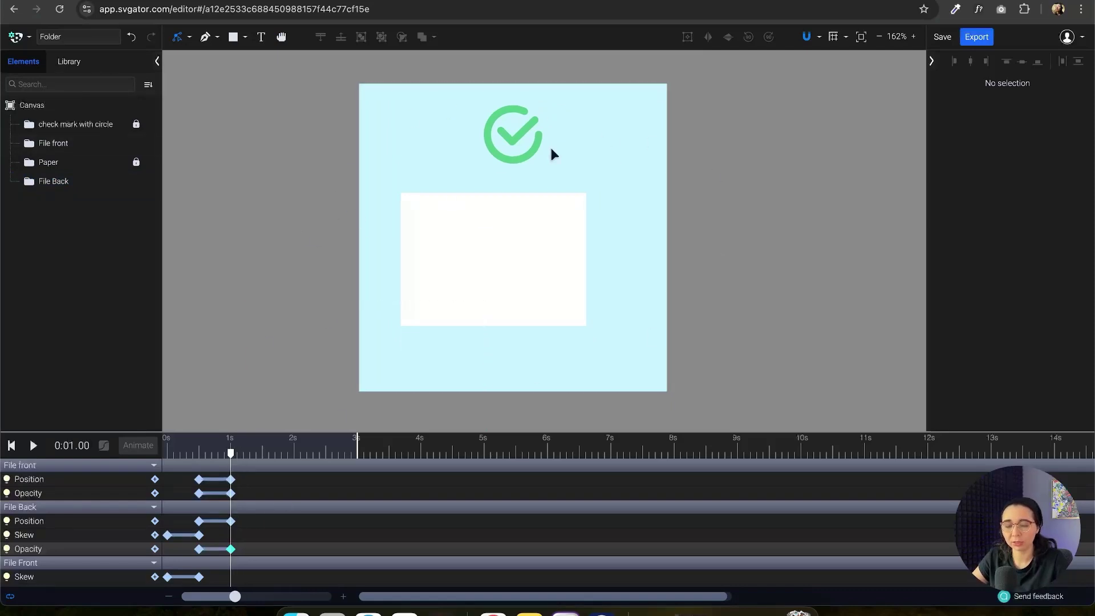